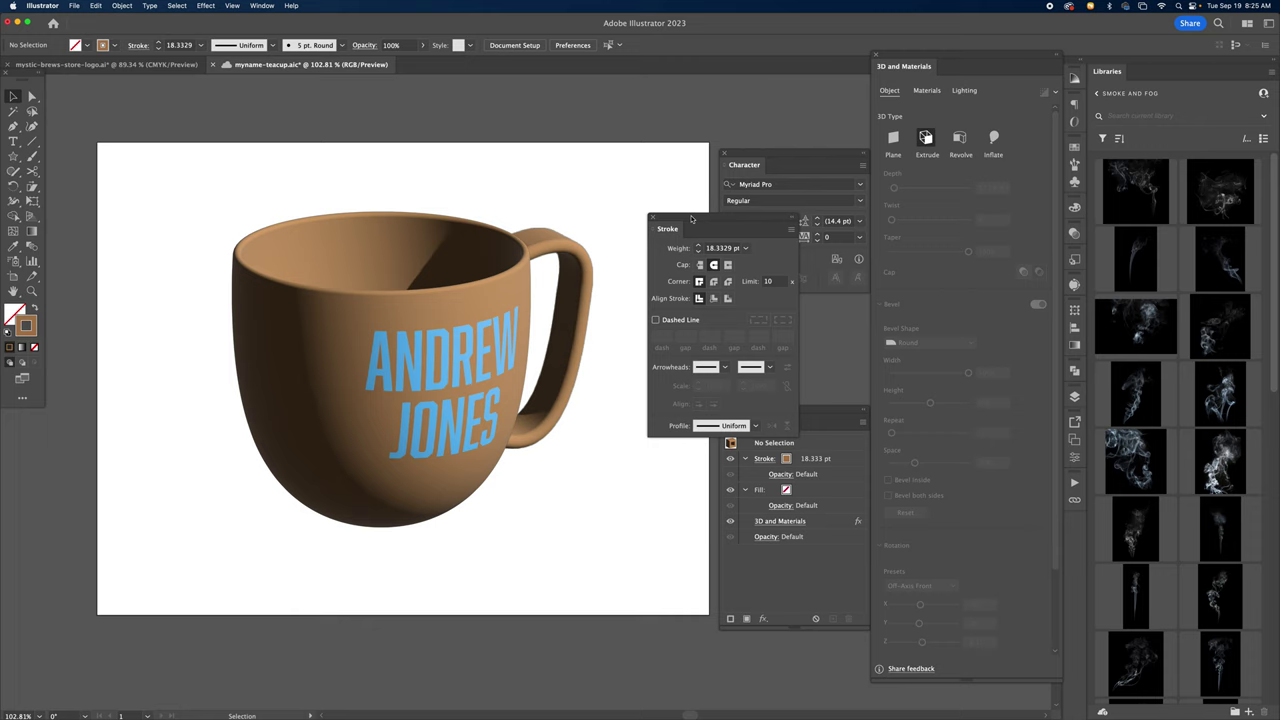
Step: Save the mug artwork and start an Export As with a new 'Coffee Mug' file name
{"action": "key", "text": "super+s"}
{"action": "left_click", "coordinate": [75, 6]}
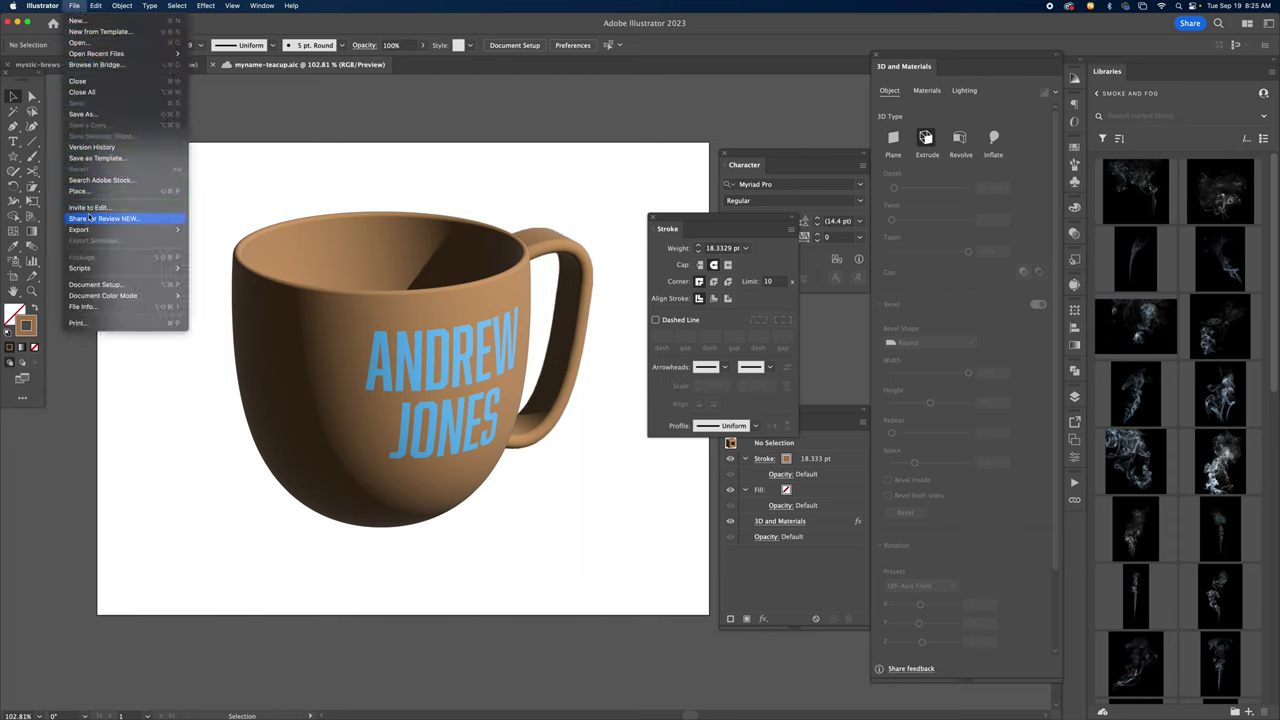
{"action": "mouse_move", "coordinate": [88, 234]}
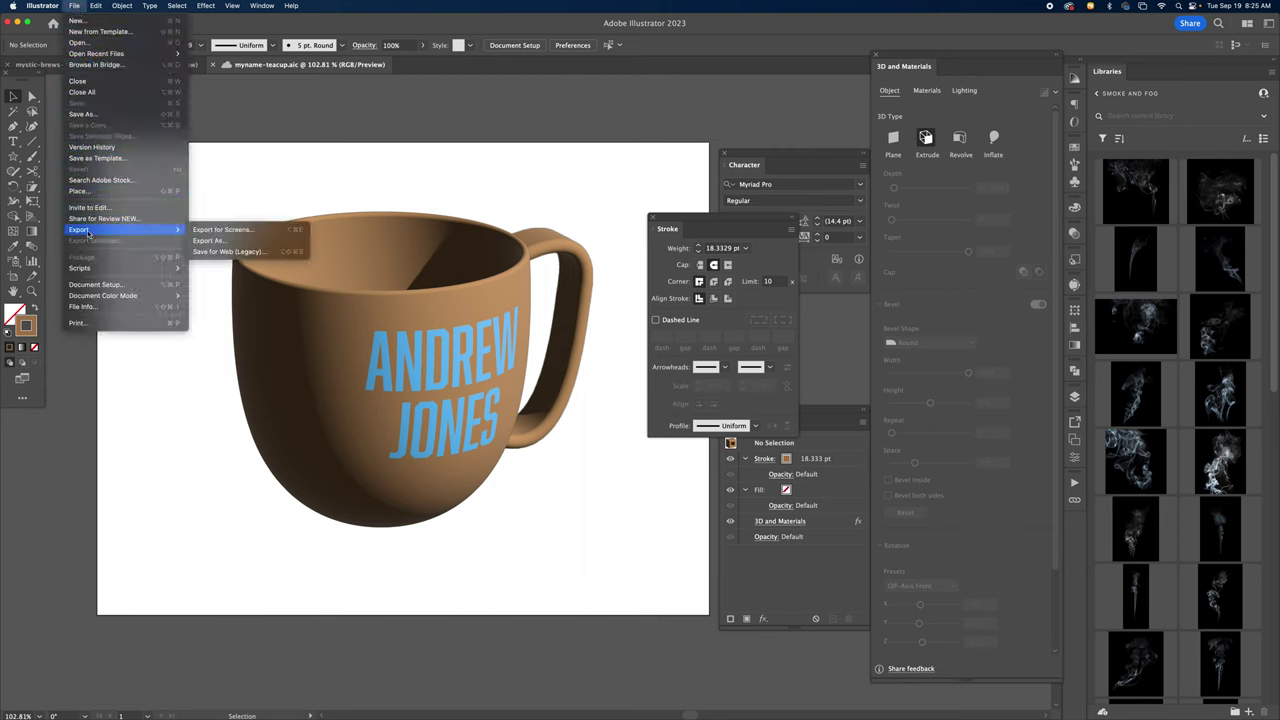
{"action": "left_click", "coordinate": [228, 242]}
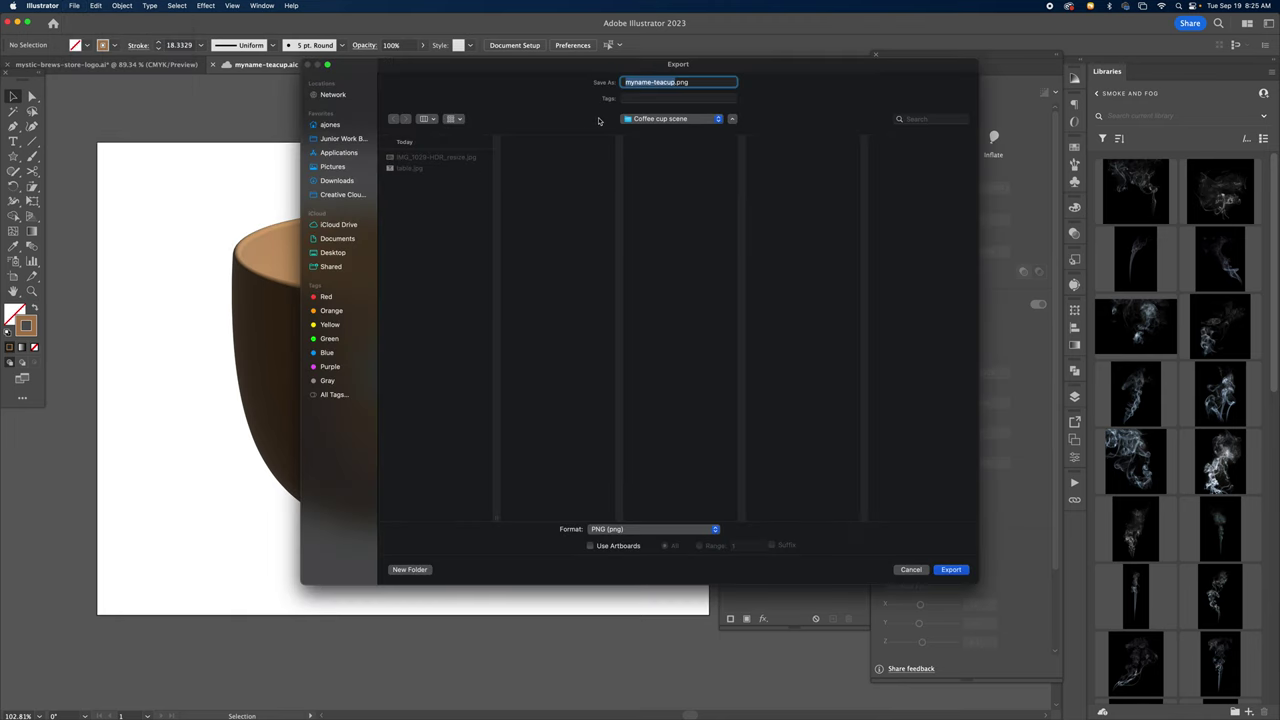
{"action": "type", "text": "Coffee Mug.A Jones"}
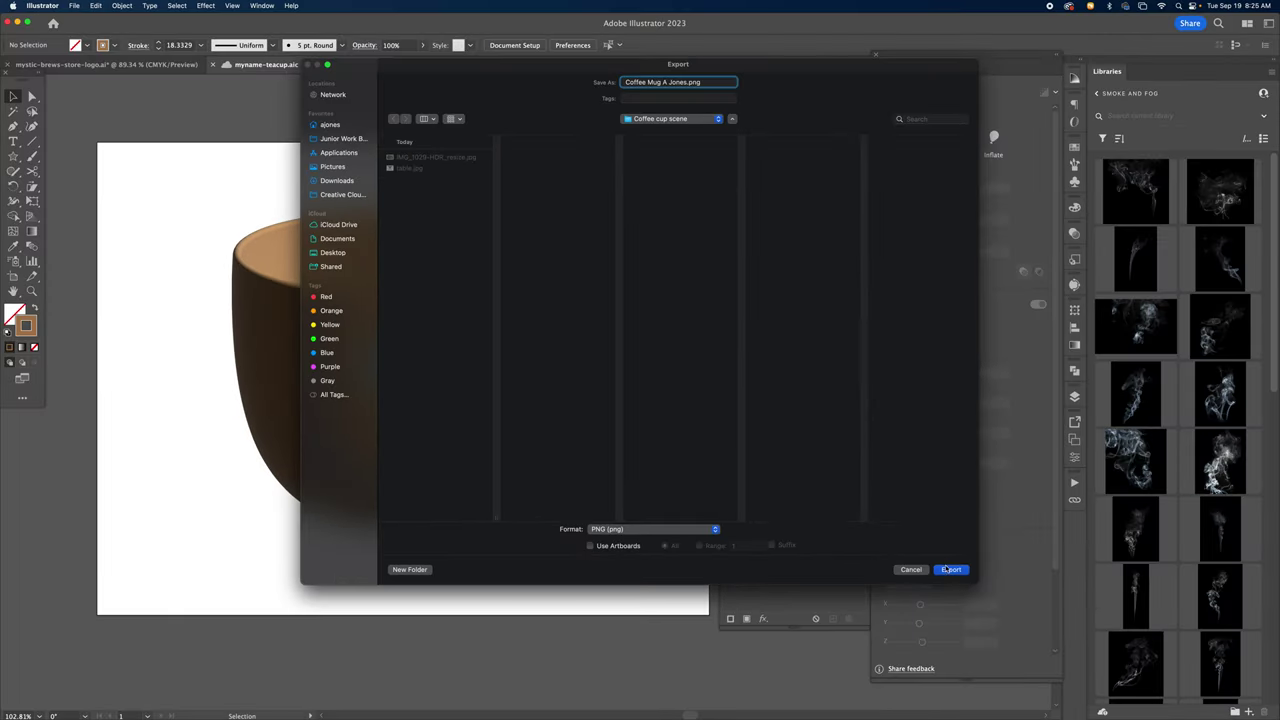
Step: Export the mug as a 300 ppi PNG with a transparent background into Coffee cup scene
{"action": "left_click", "coordinate": [950, 569]}
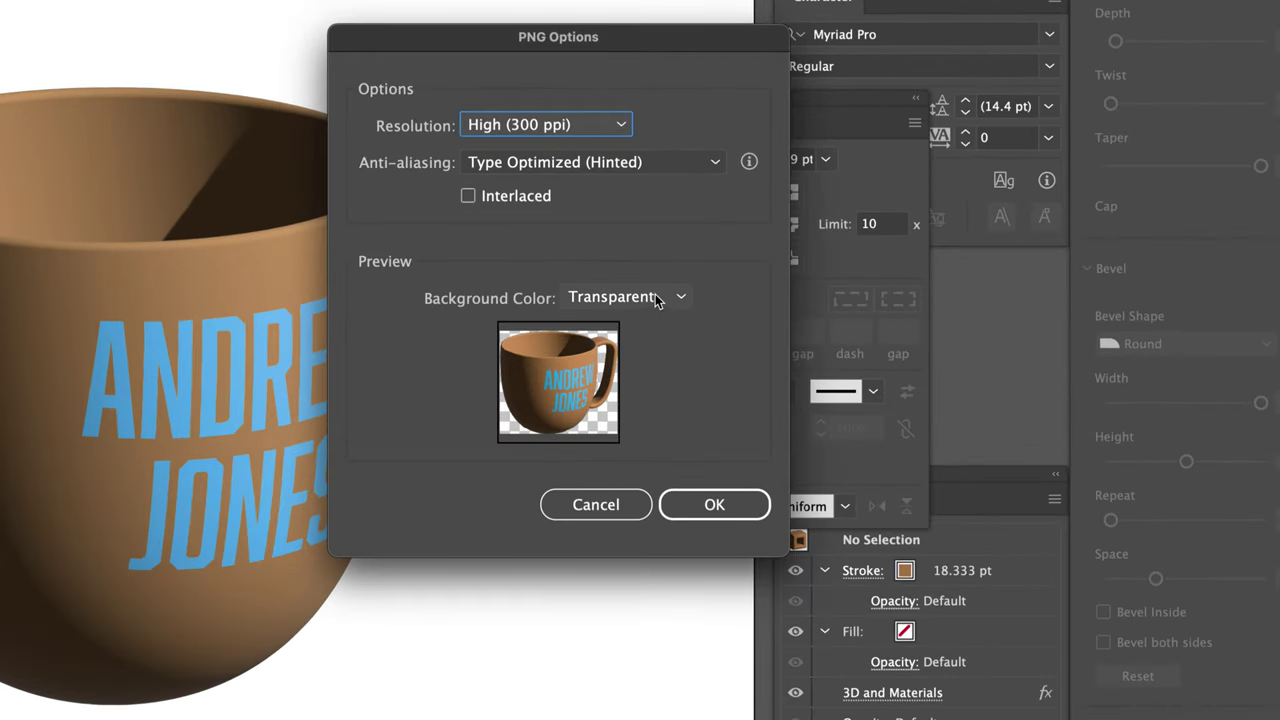
{"action": "left_click", "coordinate": [658, 318]}
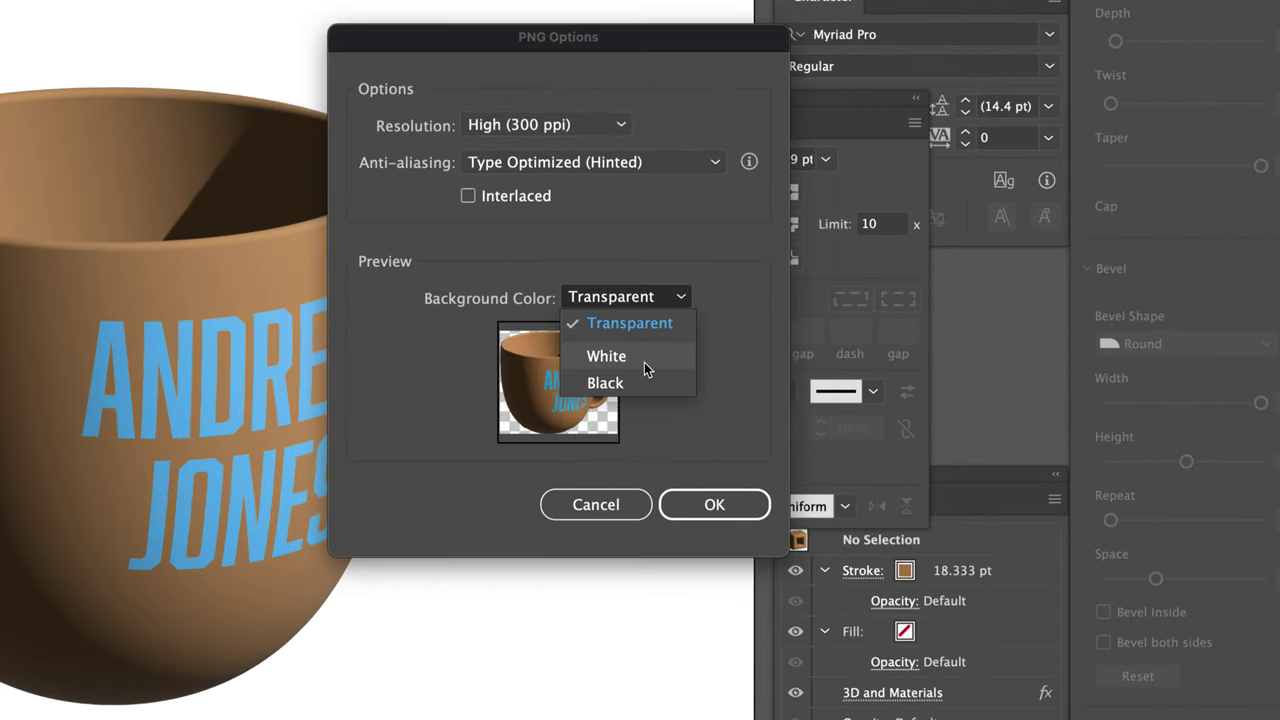
{"action": "left_click", "coordinate": [634, 299]}
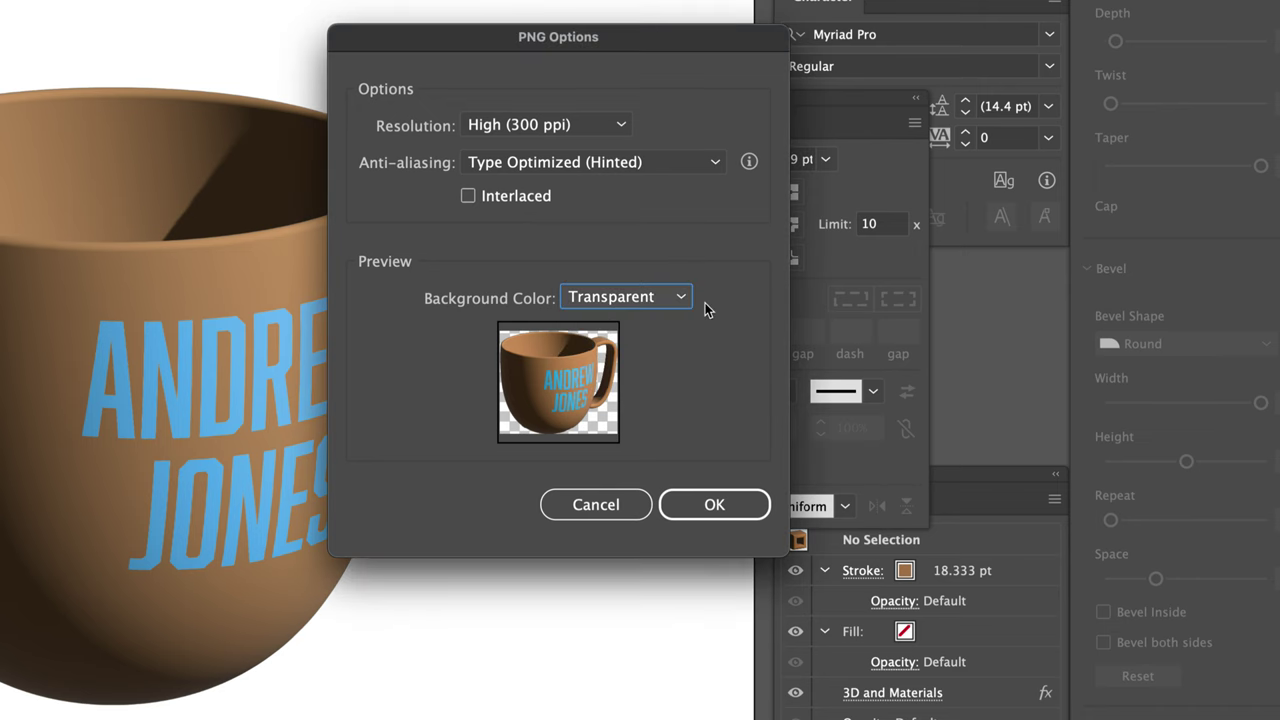
{"action": "left_click", "coordinate": [695, 503]}
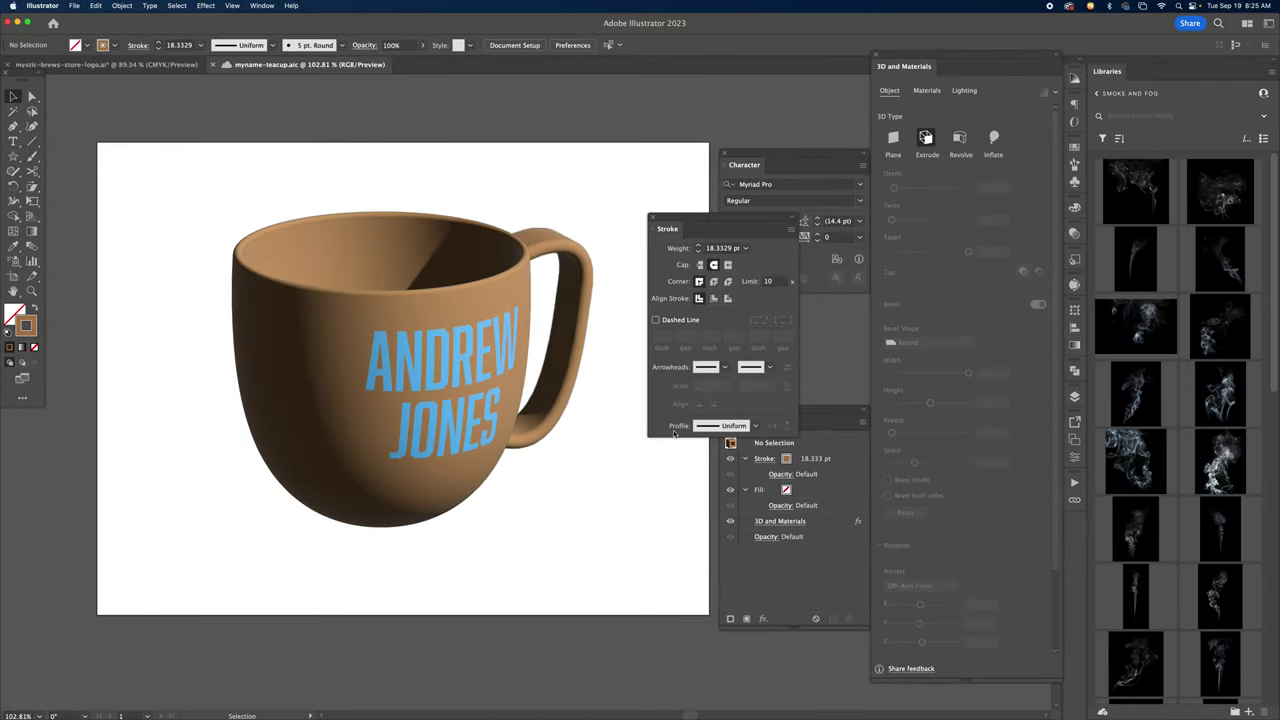
Step: Quit Illustrator, saving the logo document, and close the photo preview window
{"action": "key", "text": "a"}
{"action": "key", "text": "super+q"}
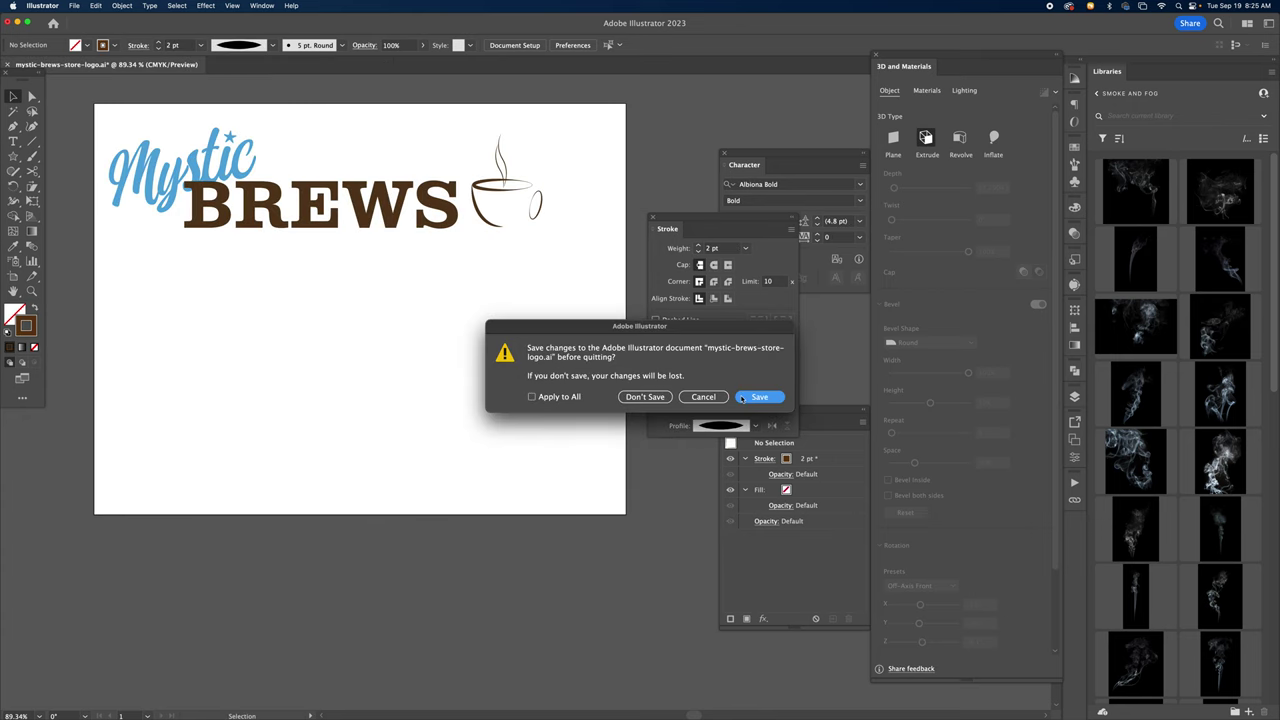
{"action": "left_click", "coordinate": [741, 398]}
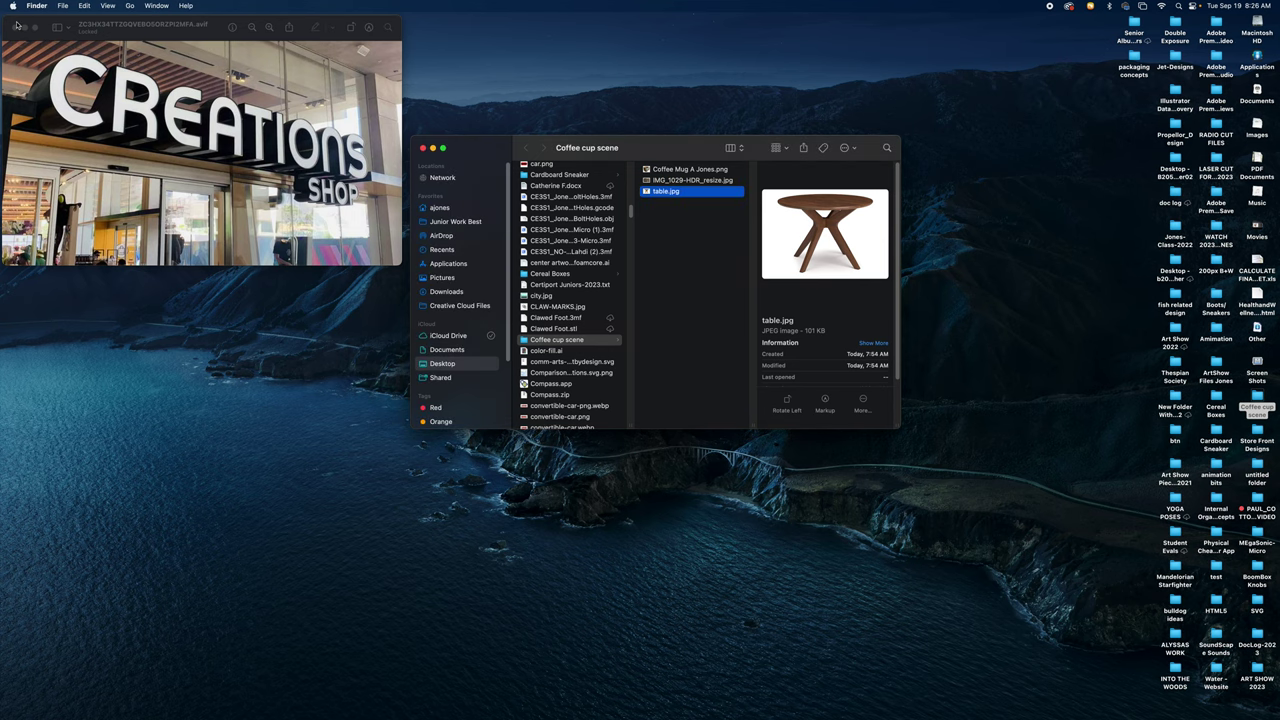
{"action": "left_click", "coordinate": [14, 26]}
Step: Deselect the table image and widen the Finder folder sidebar
{"action": "left_click", "coordinate": [724, 243]}
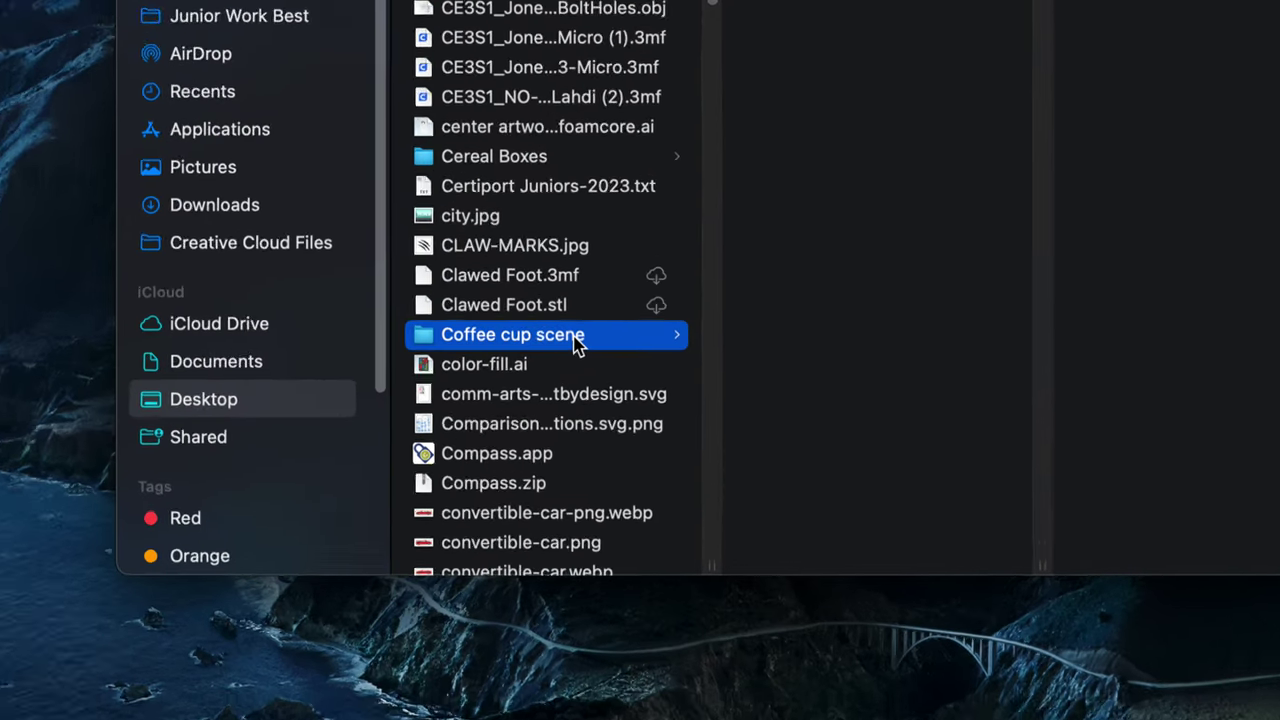
{"action": "key", "text": "Return"}
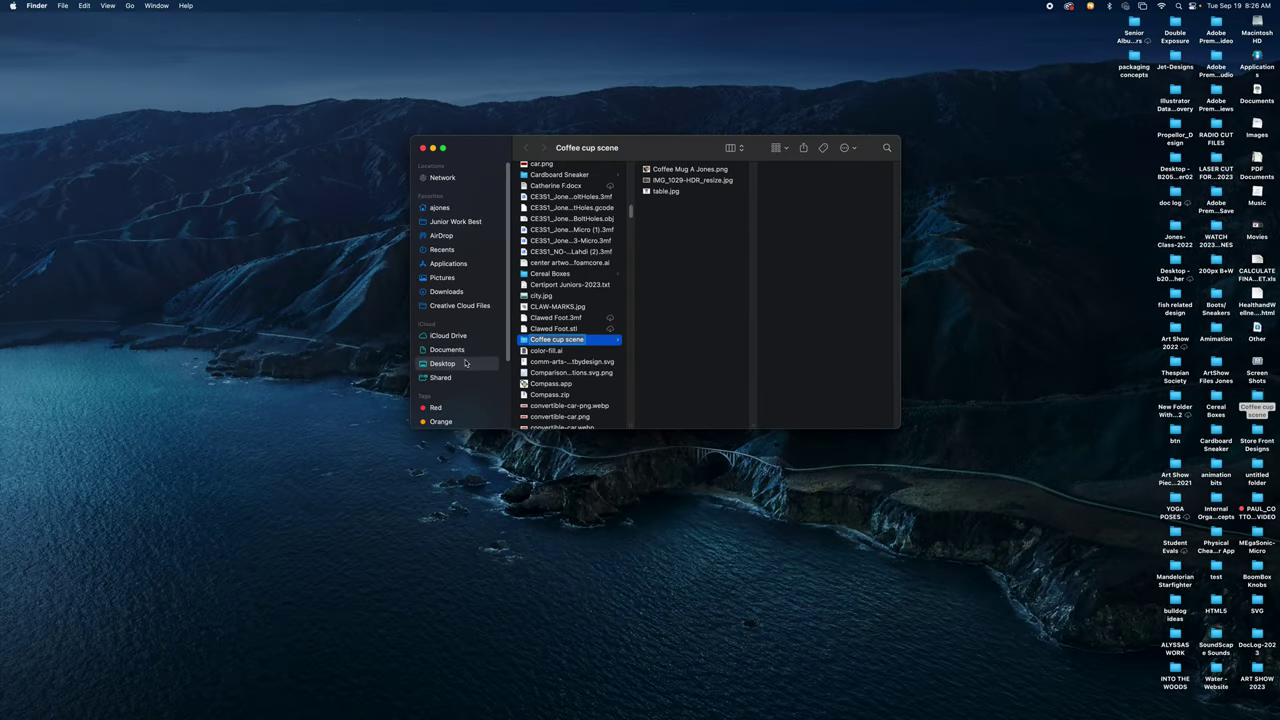
{"action": "left_click_drag", "start_coordinate": [516, 150], "coordinate": [259, 156]}
{"action": "right_click", "coordinate": [780, 201]}
{"action": "right_click", "coordinate": [767, 203]}
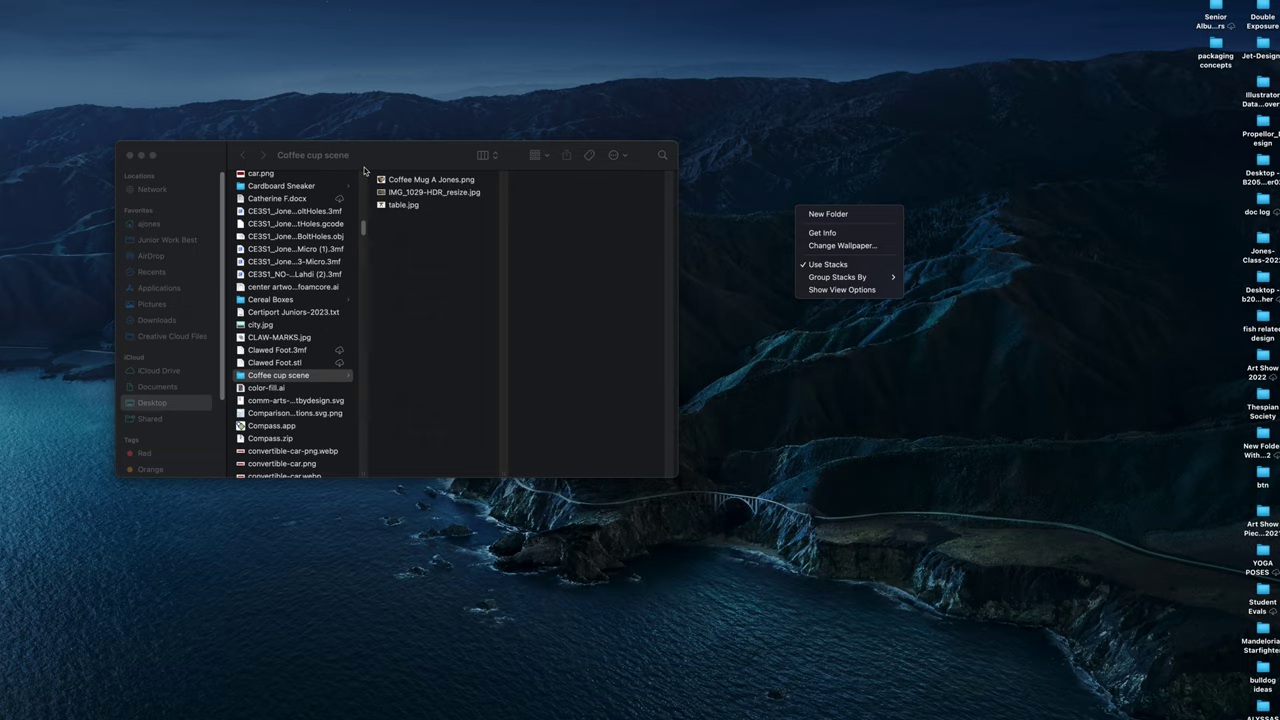
{"action": "left_click", "coordinate": [355, 170]}
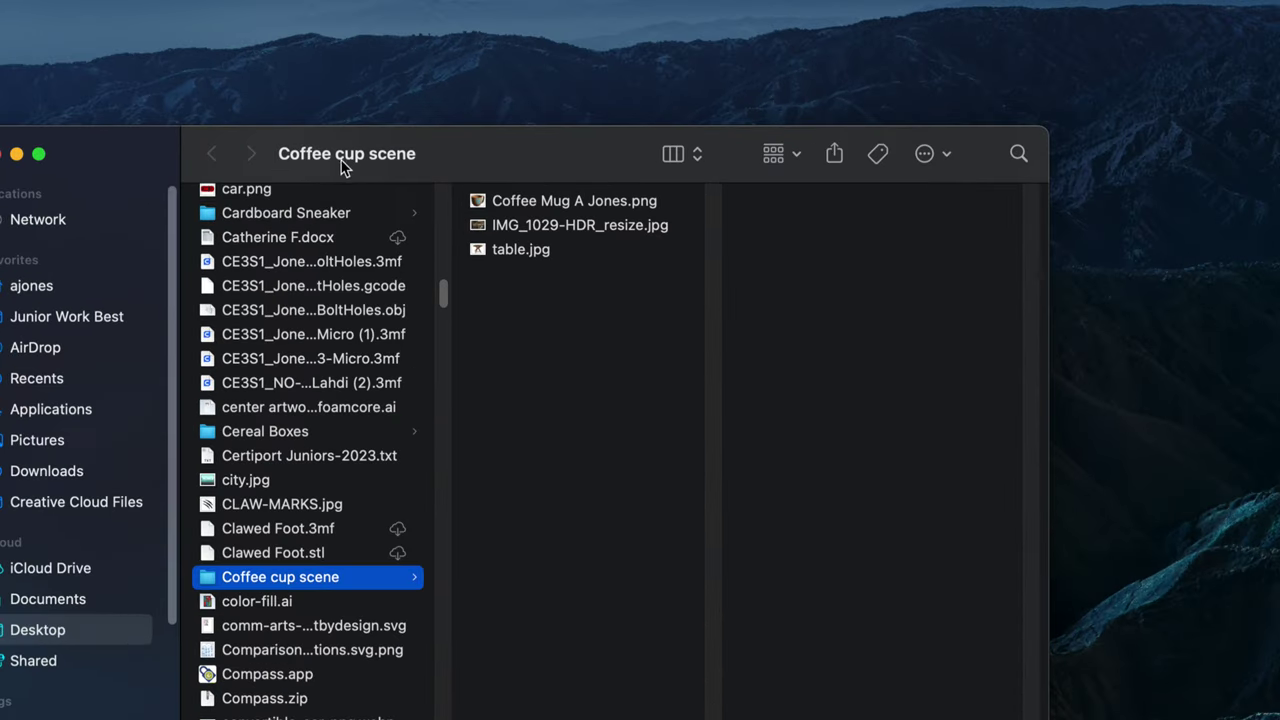
Step: Preview the exported mug PNG, the café photo and table.jpg in turn
{"action": "left_click", "coordinate": [528, 203]}
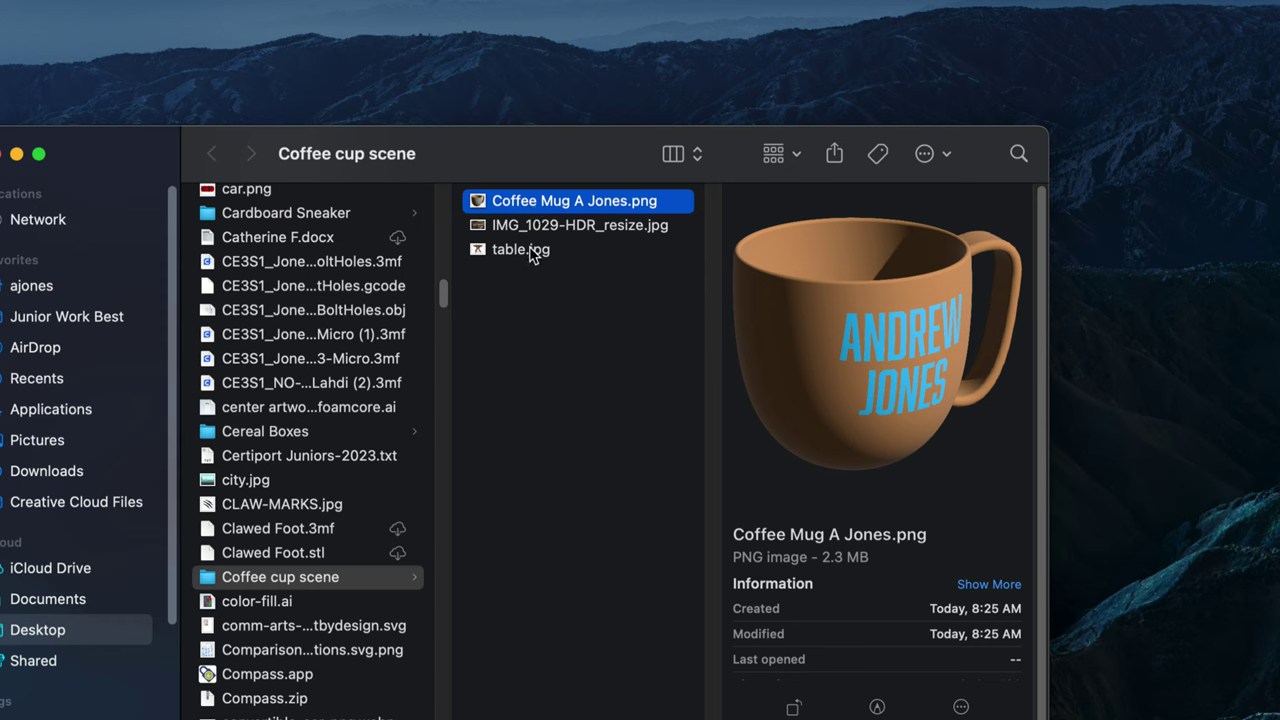
{"action": "key", "text": "Down"}
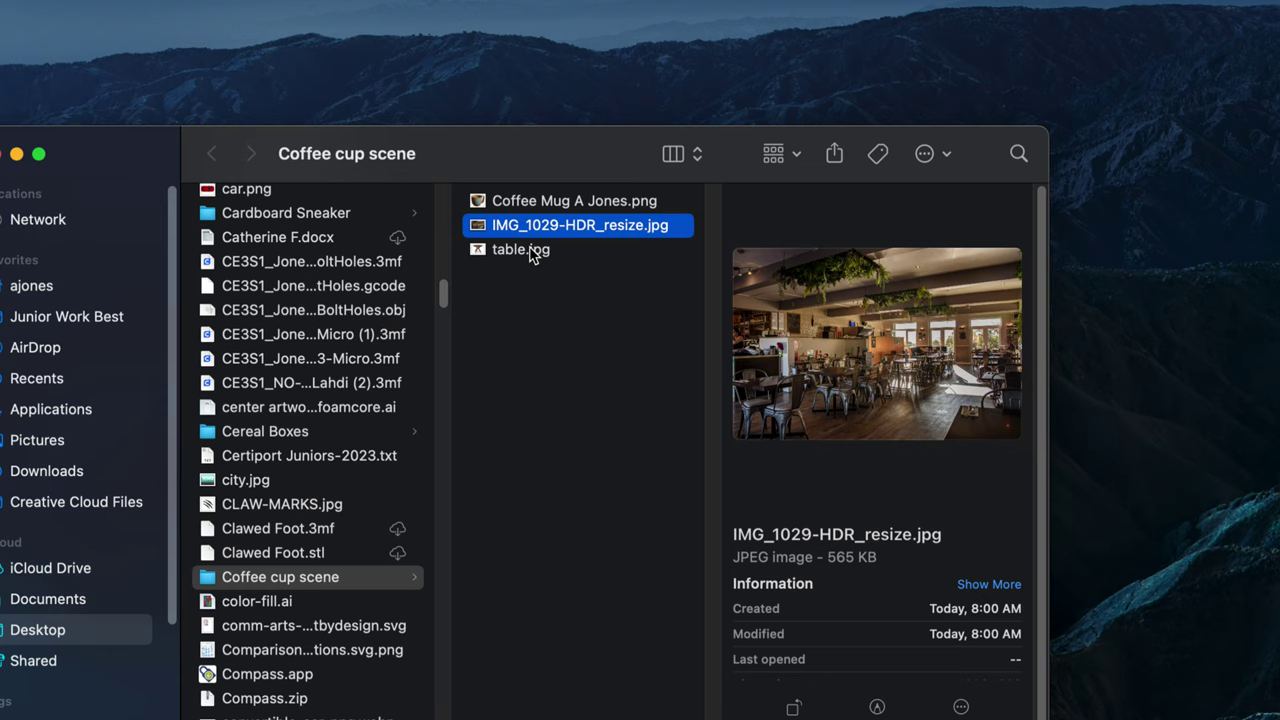
{"action": "key", "text": "Down"}
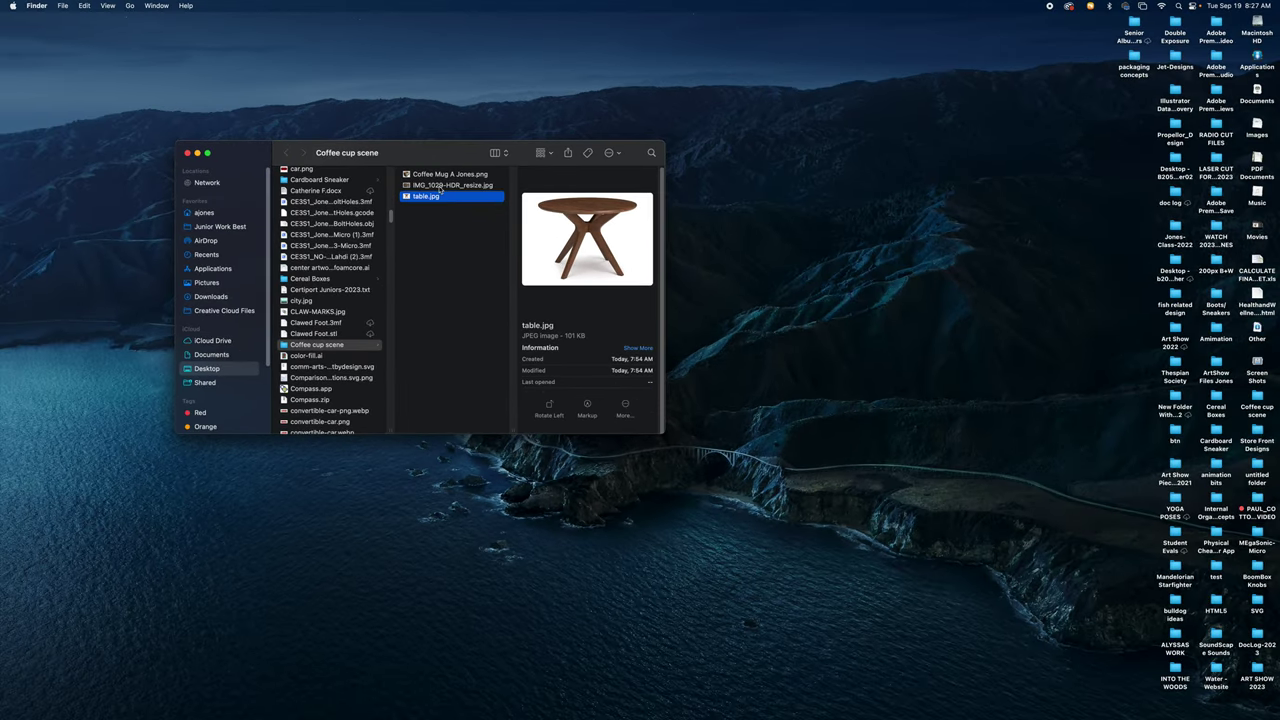
Step: From IMG_1029-HDR_resize.jpg's Info window, set Adobe Photoshop 2023.app to open all JPGs, then close the window
{"action": "left_click", "coordinate": [440, 187]}
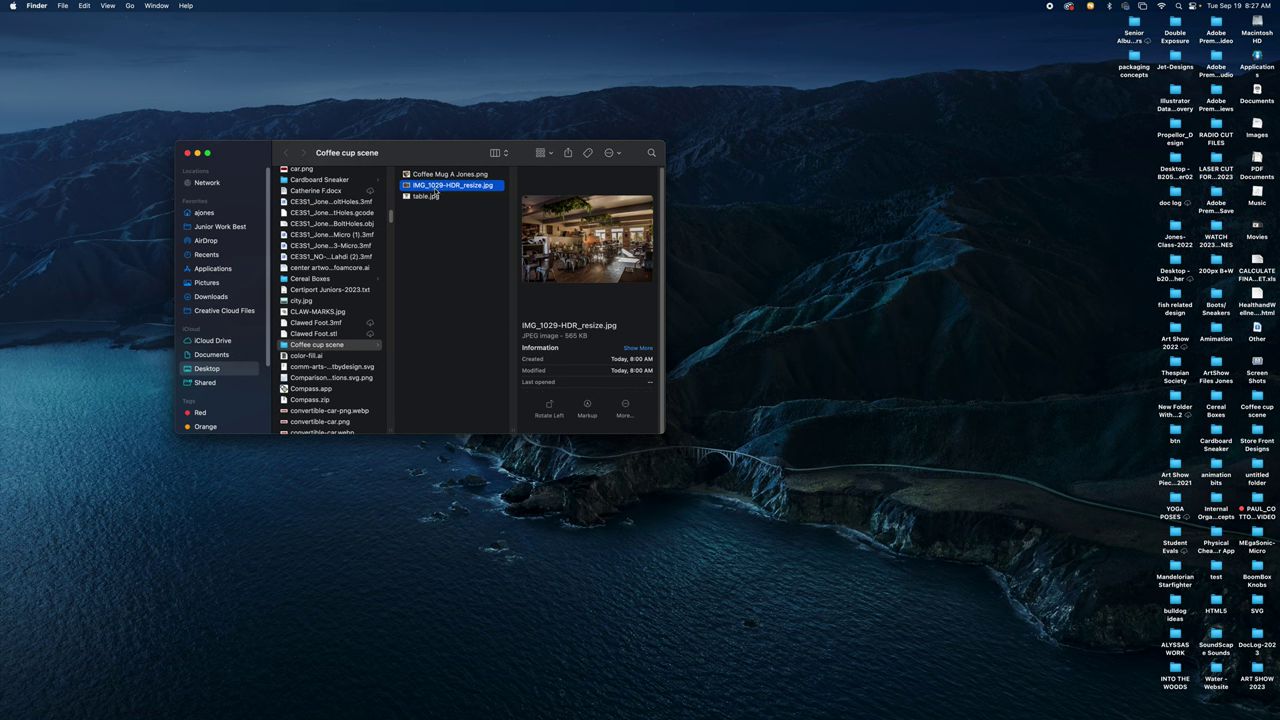
{"action": "key", "text": "super+i"}
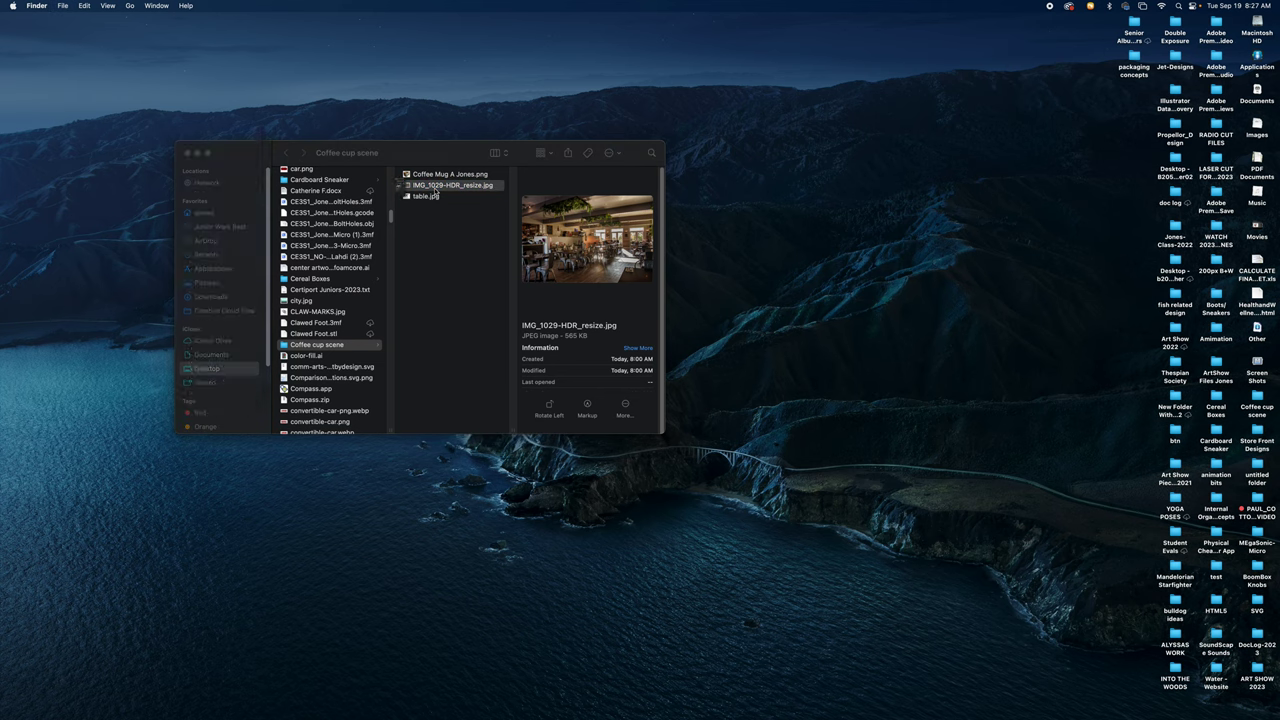
{"action": "left_click_drag", "start_coordinate": [114, 30], "coordinate": [793, 45]}
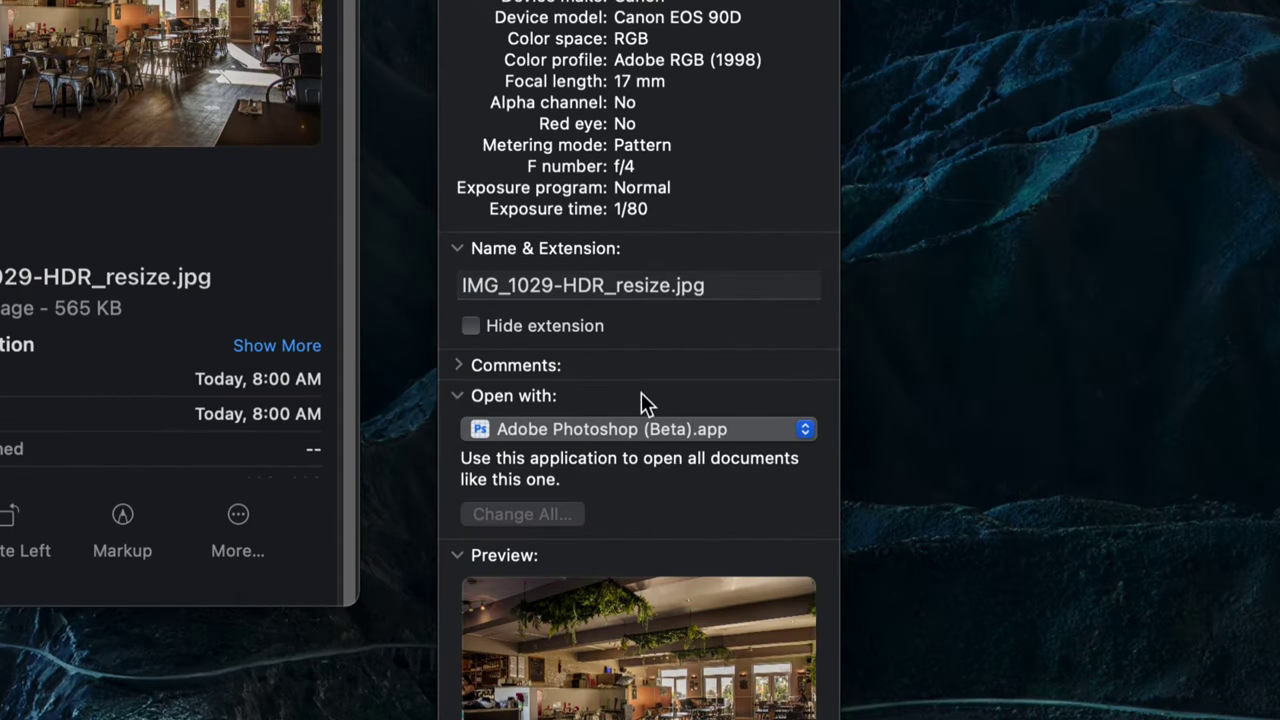
{"action": "left_click", "coordinate": [796, 433]}
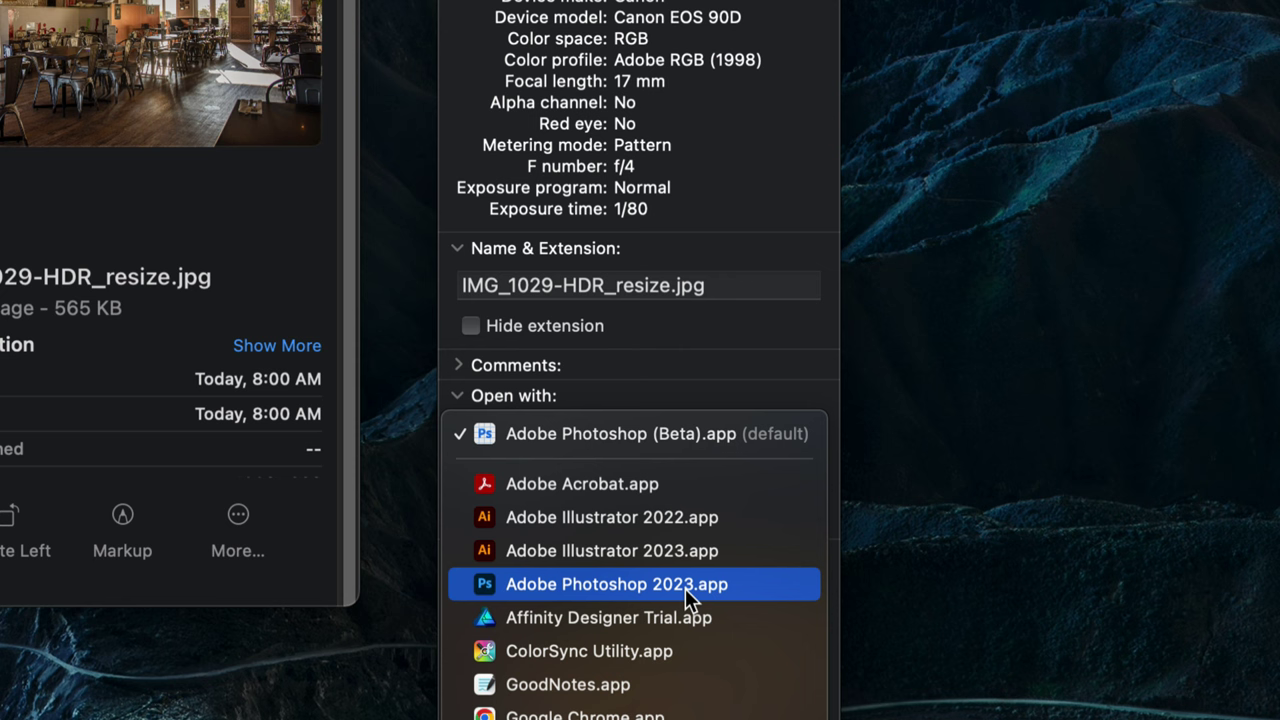
{"action": "left_click", "coordinate": [720, 590]}
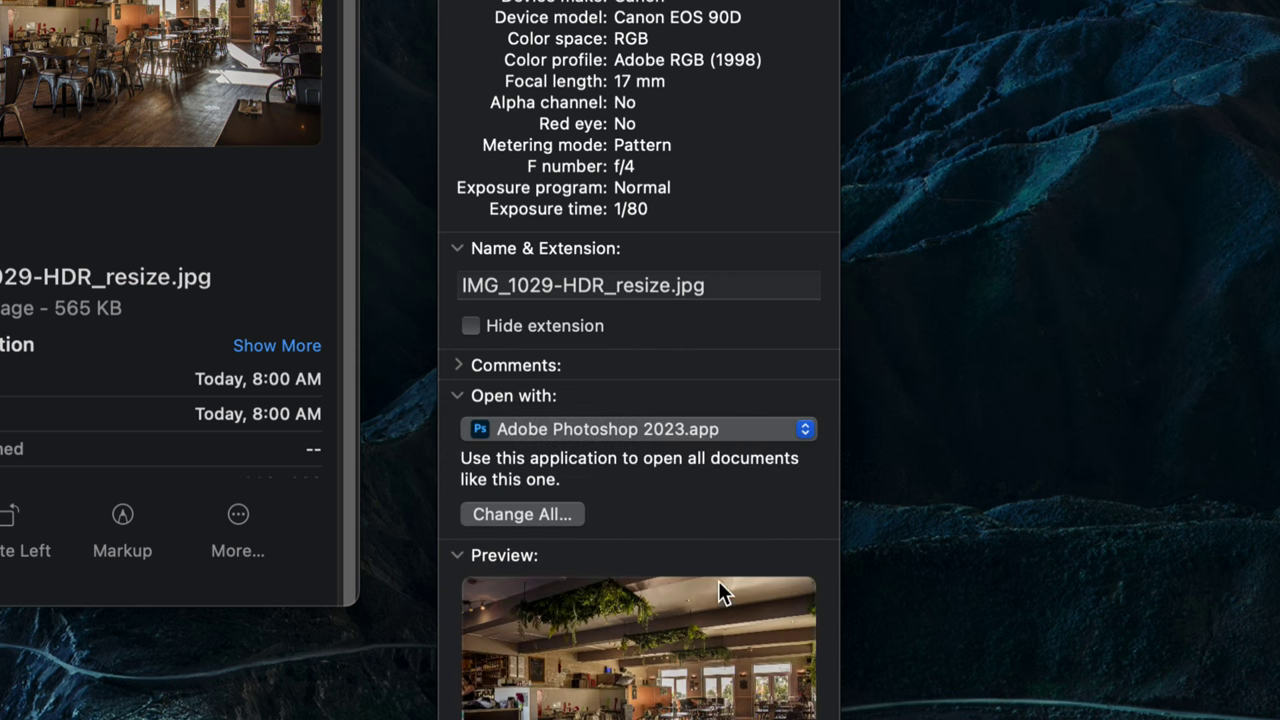
{"action": "left_click", "coordinate": [537, 517]}
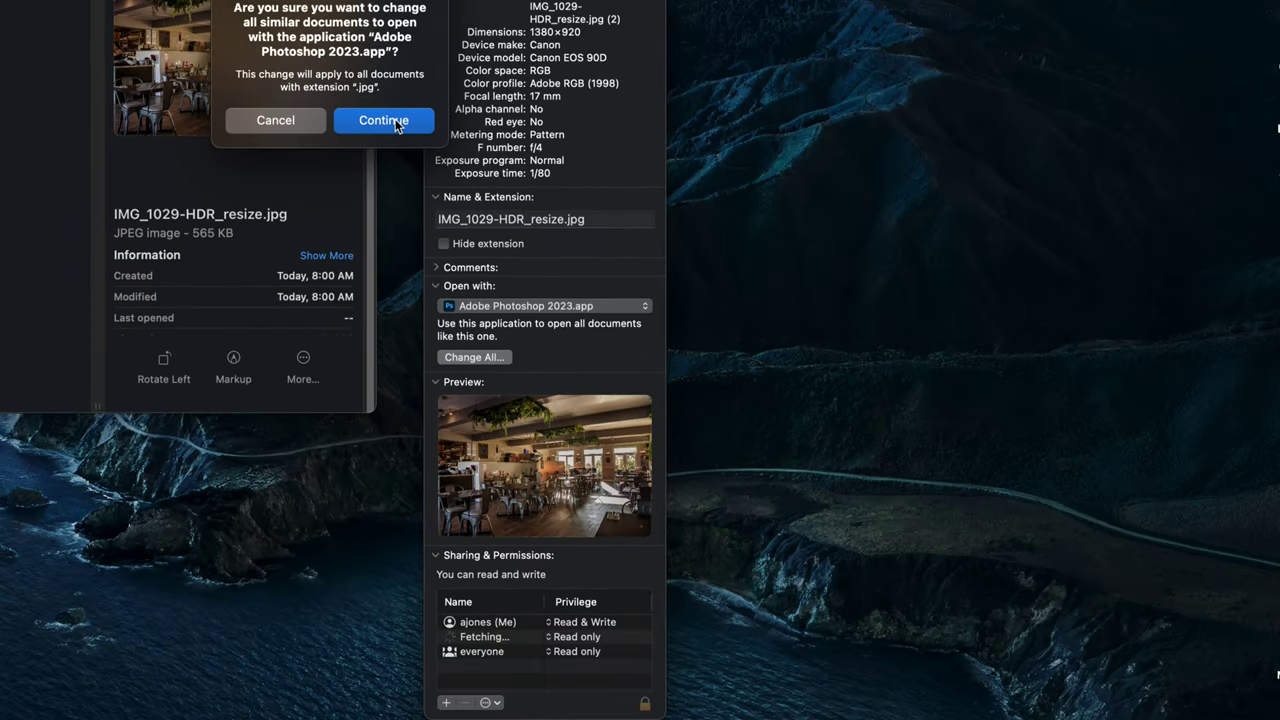
{"action": "left_click", "coordinate": [403, 121]}
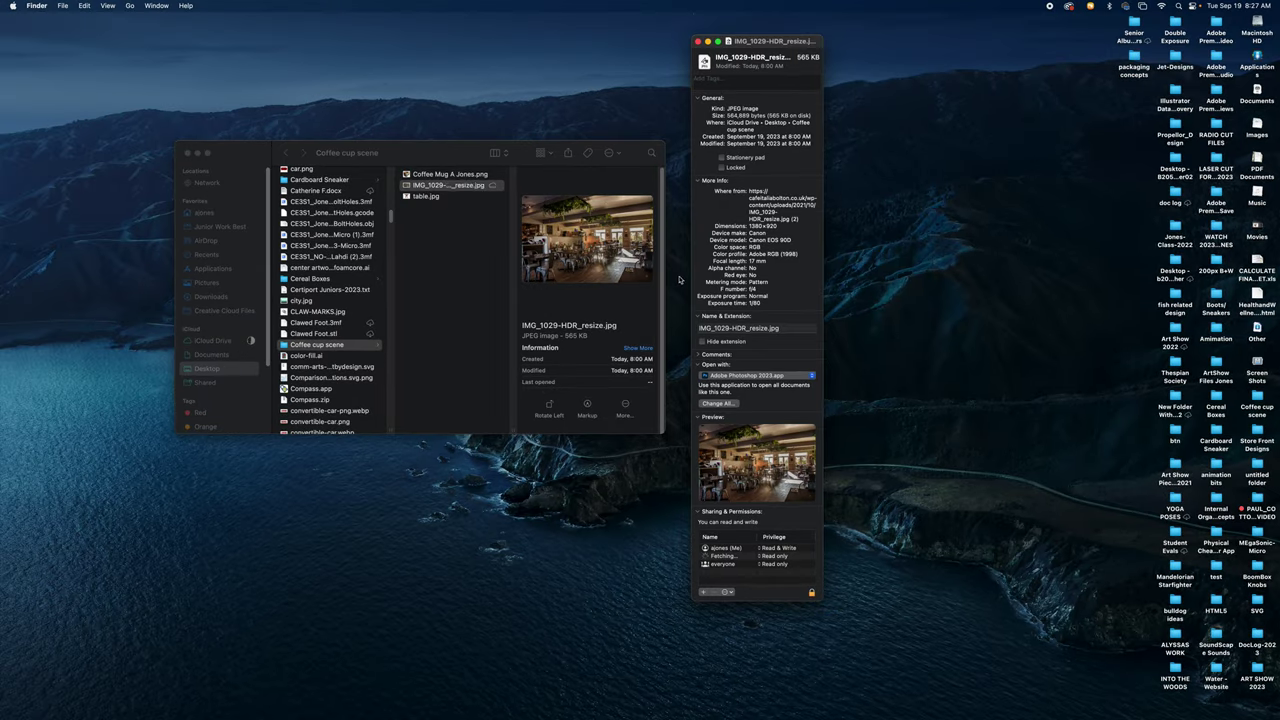
{"action": "left_click", "coordinate": [697, 41]}
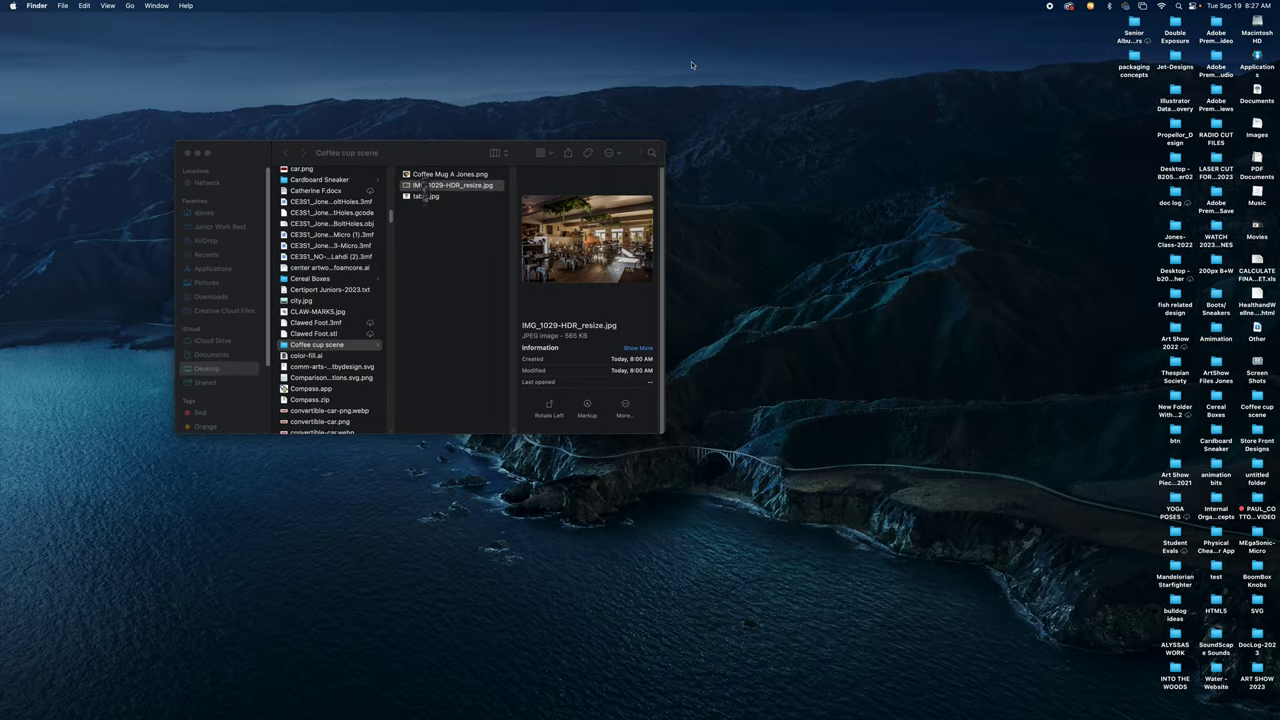
Step: Open IMG_1029-HDR_resize.jpg in Photoshop, zoom in to 200%, and maximize the Photoshop window
{"action": "left_click", "coordinate": [489, 249]}
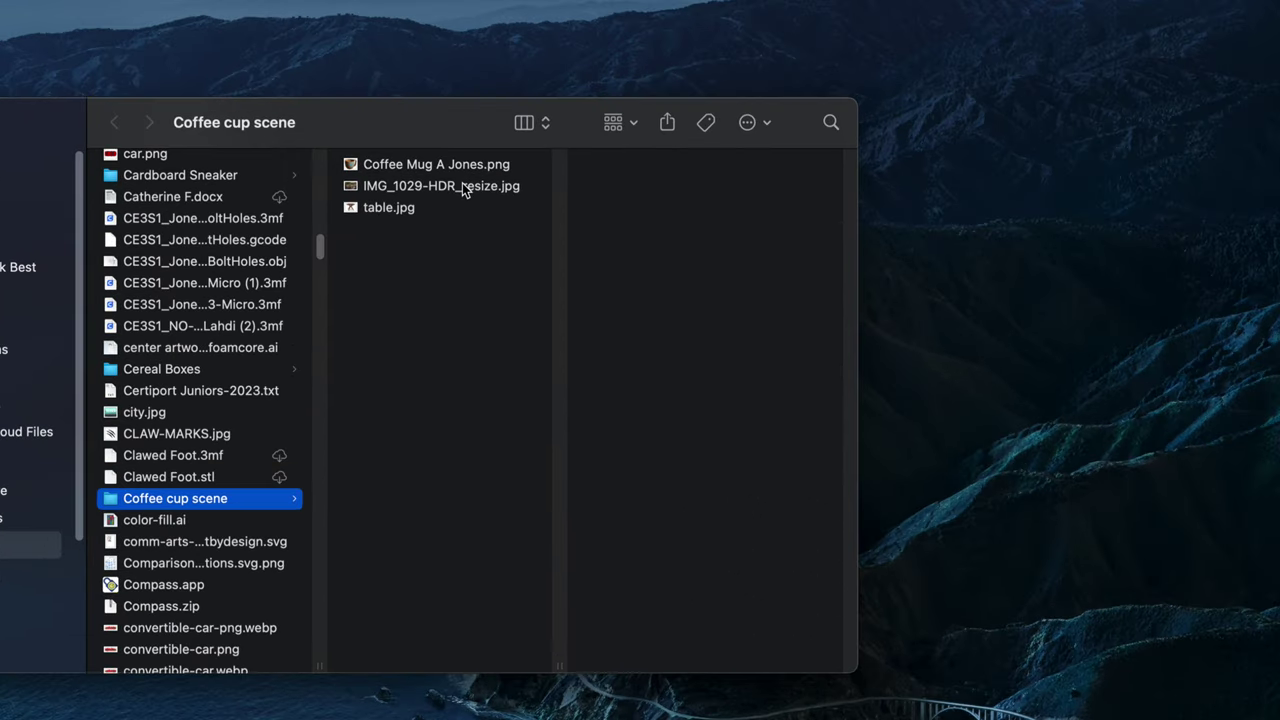
{"action": "left_click", "coordinate": [466, 190]}
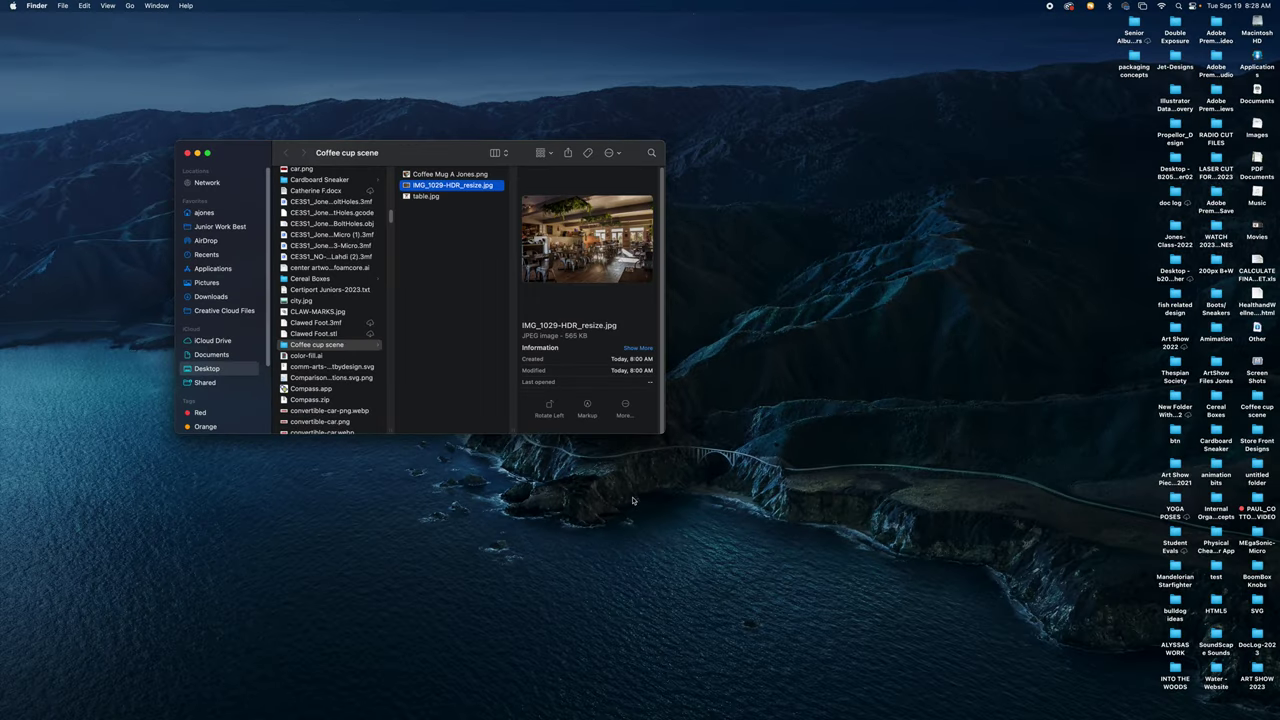
{"action": "double_click", "coordinate": [466, 188]}
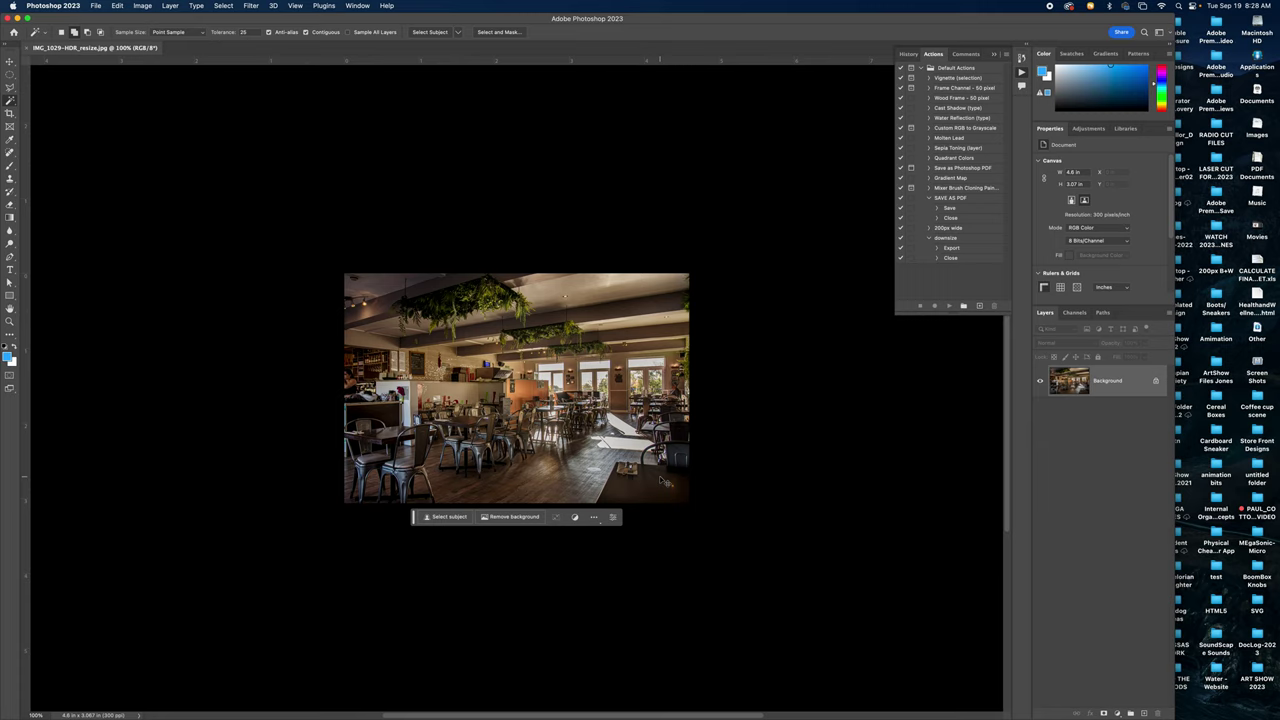
{"action": "key", "text": "super+plus"}
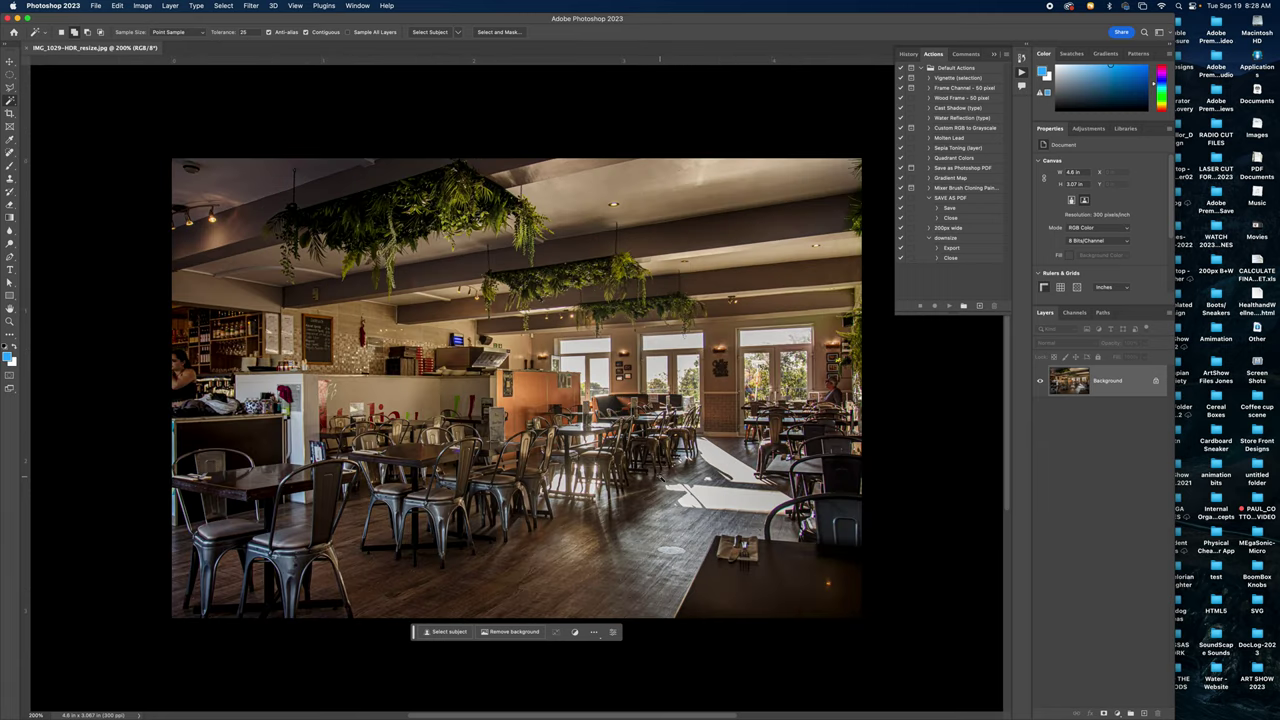
{"action": "left_click", "coordinate": [27, 18]}
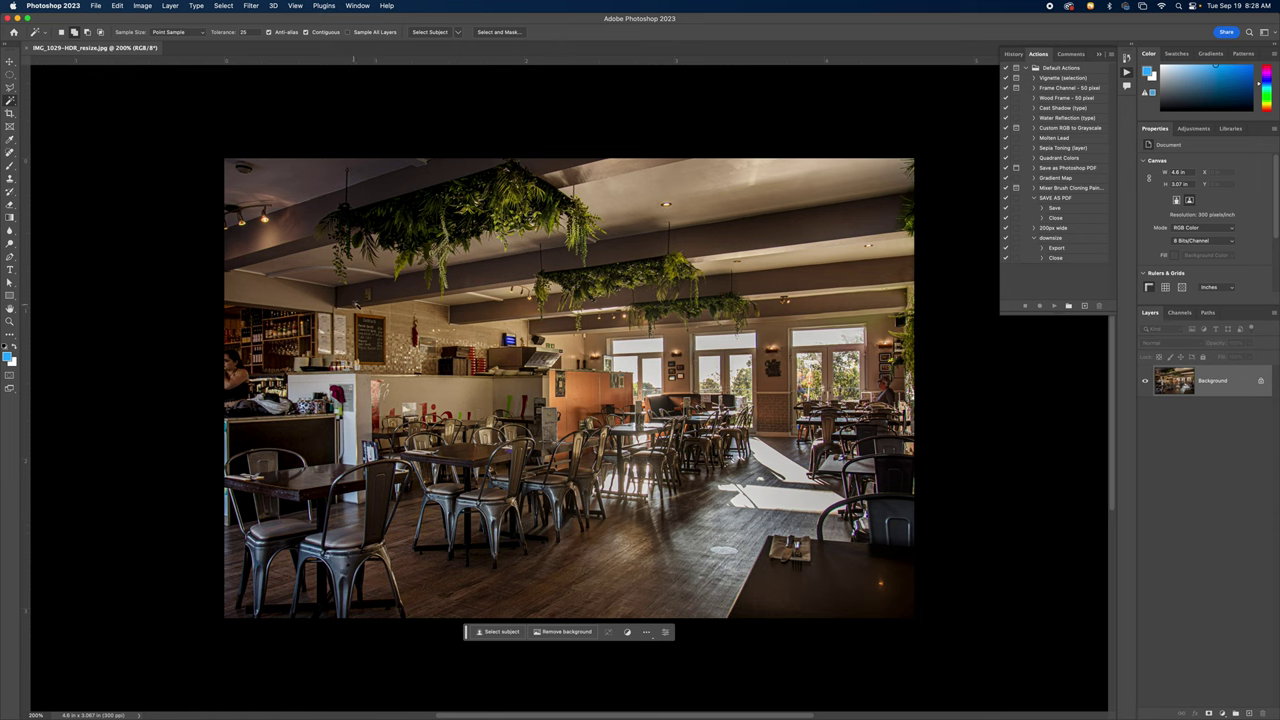
{"action": "left_click", "coordinate": [96, 6]}
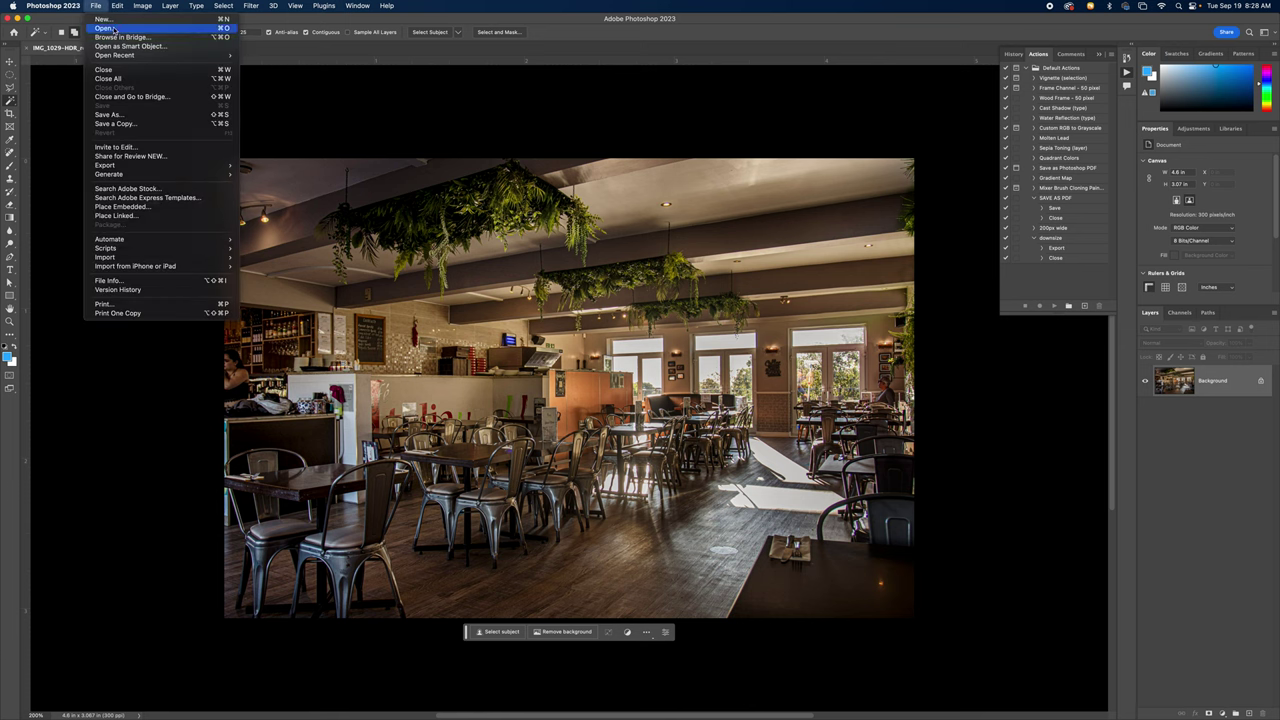
Step: Open table.jpg from Desktop > Coffee cup scene, unlock its Background as Layer 0, and select all
{"action": "left_click", "coordinate": [113, 29]}
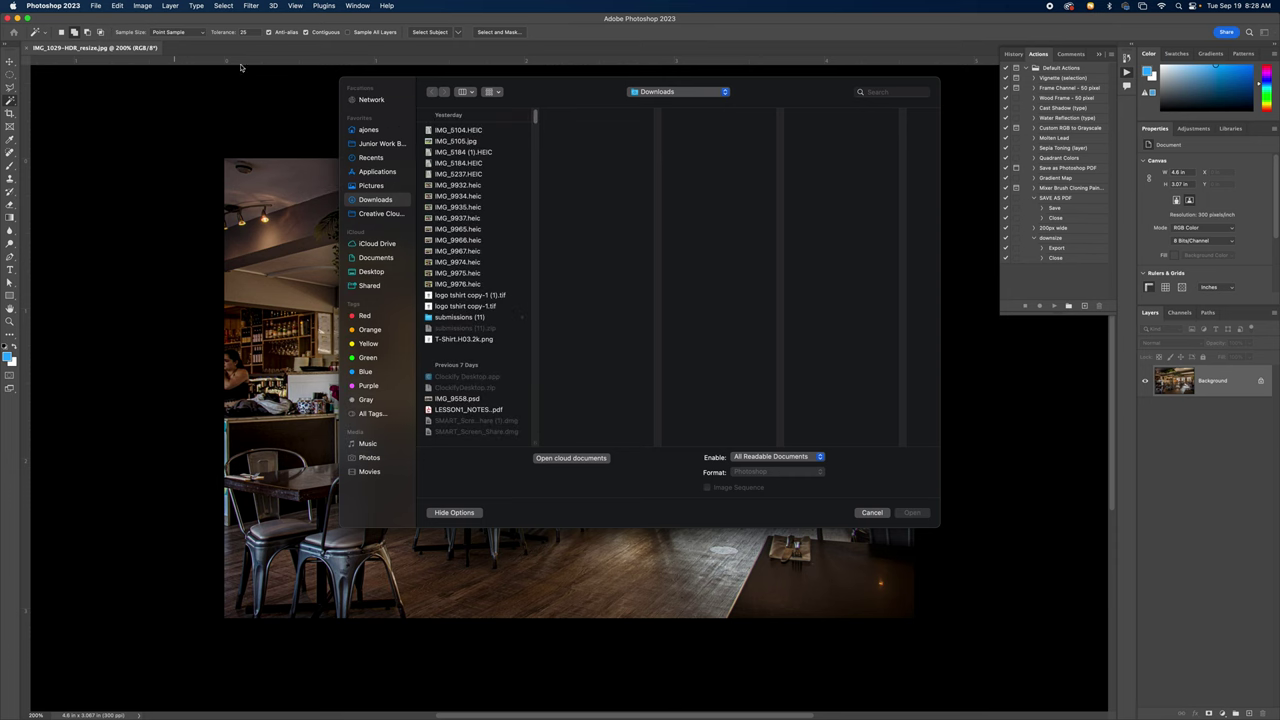
{"action": "left_click", "coordinate": [372, 272]}
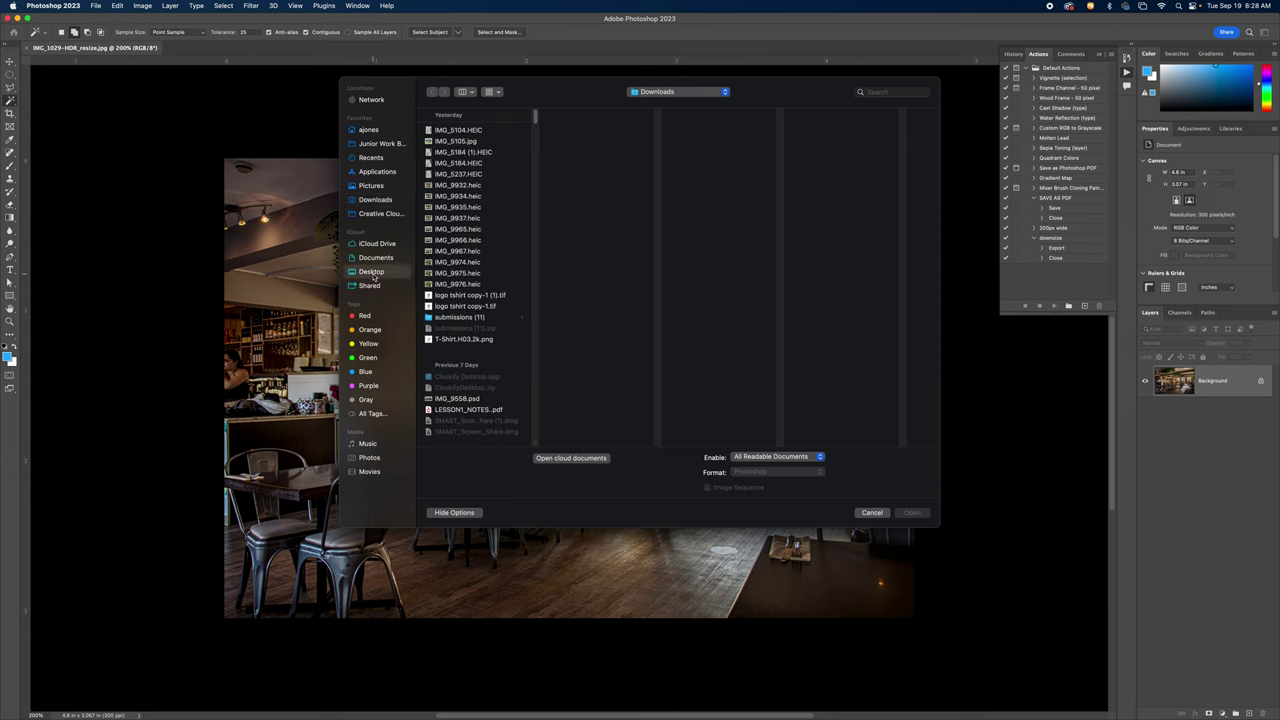
{"action": "left_click", "coordinate": [447, 133]}
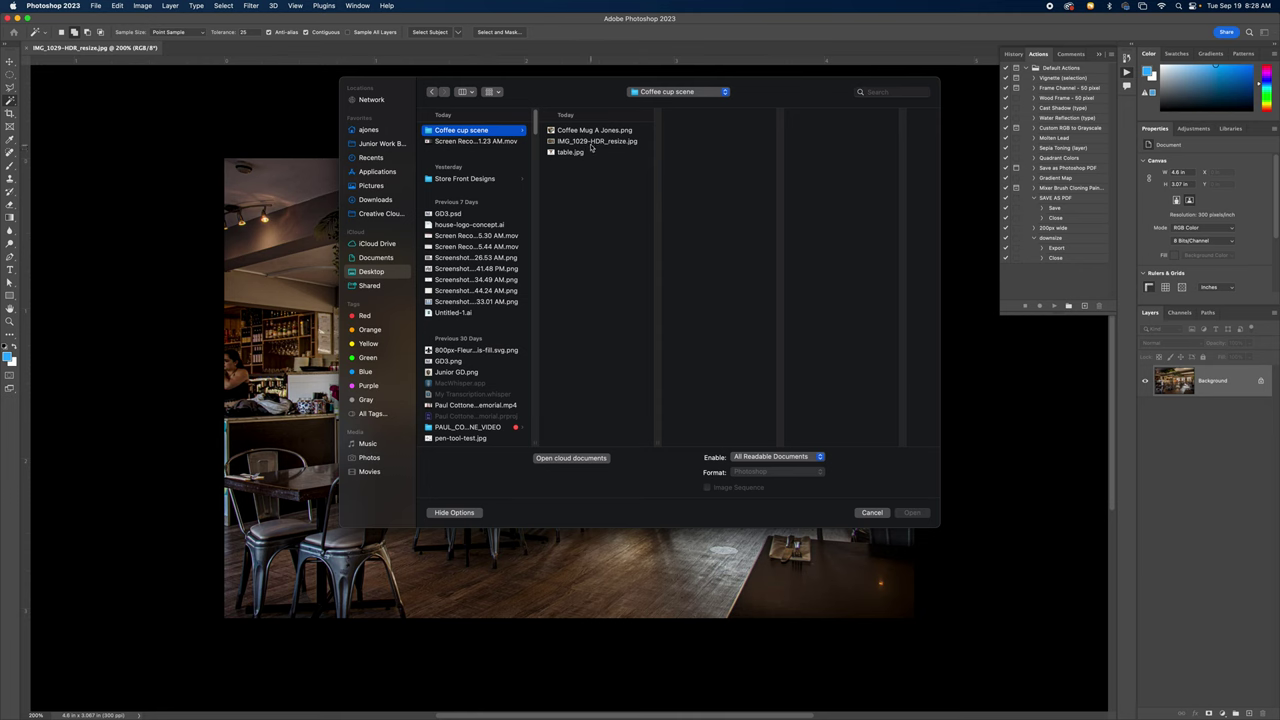
{"action": "left_click", "coordinate": [591, 143]}
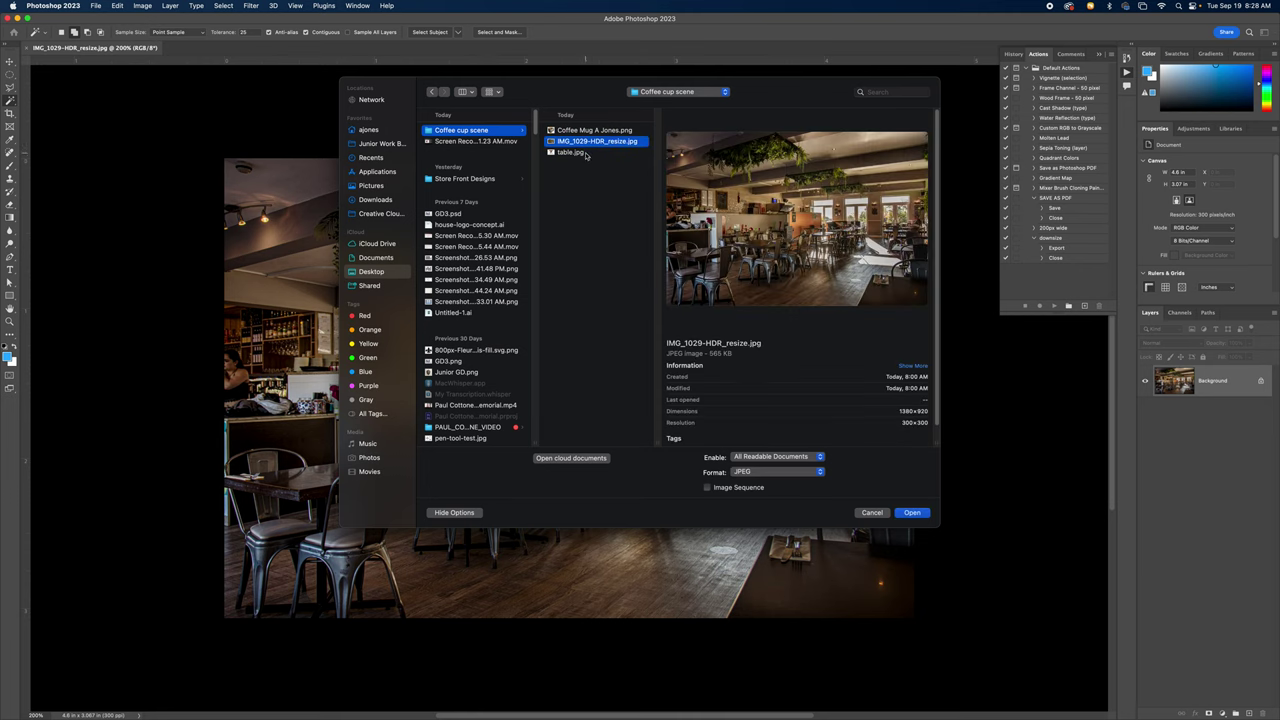
{"action": "left_click", "coordinate": [587, 154]}
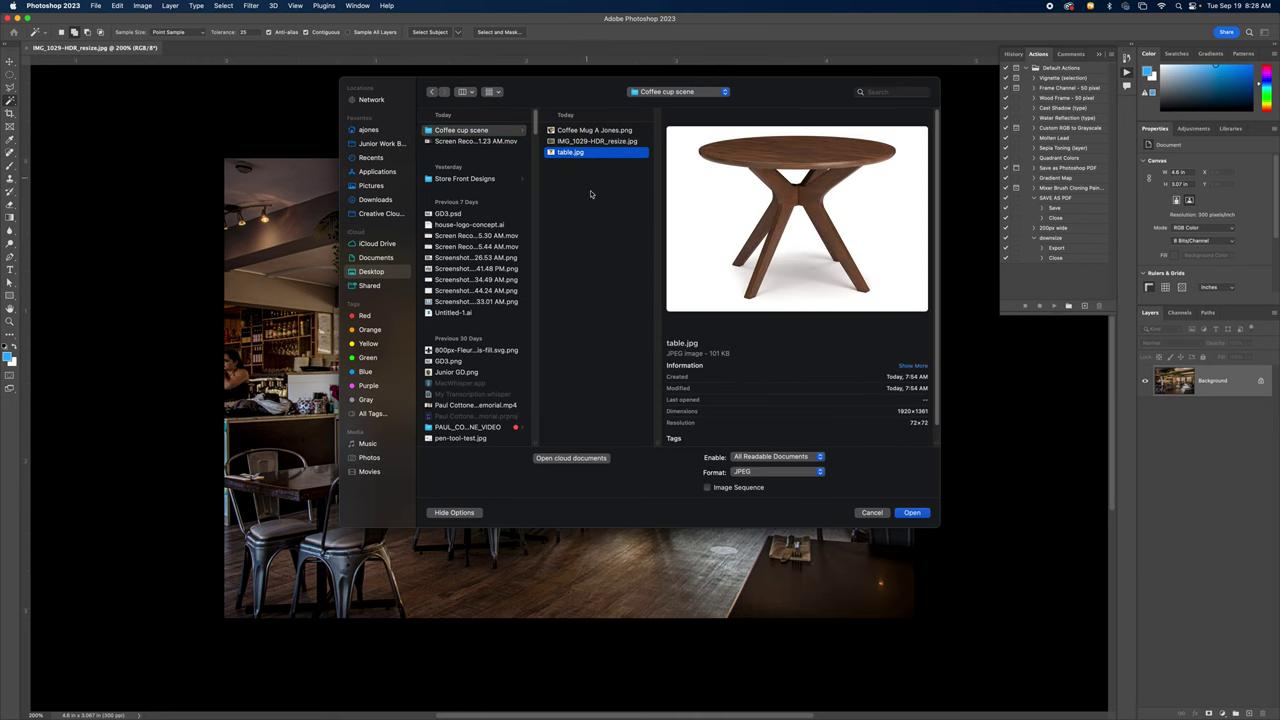
{"action": "left_click", "coordinate": [910, 513]}
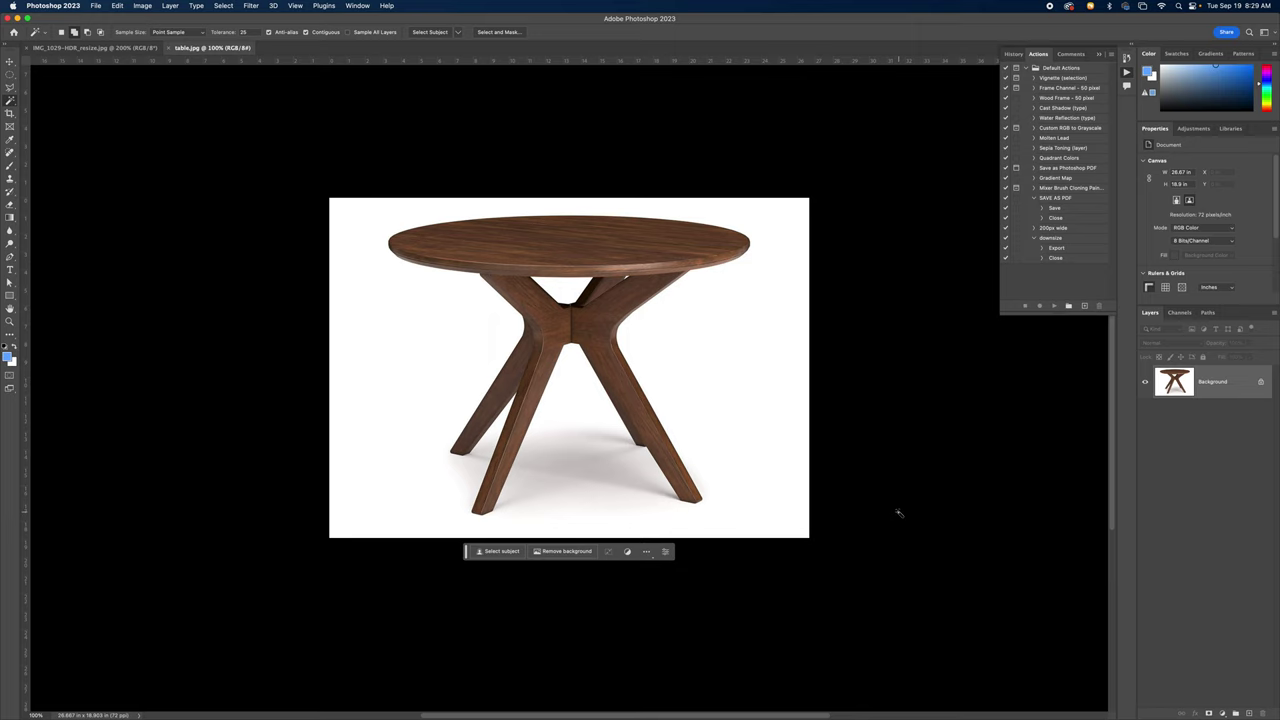
{"action": "left_click", "coordinate": [1262, 383]}
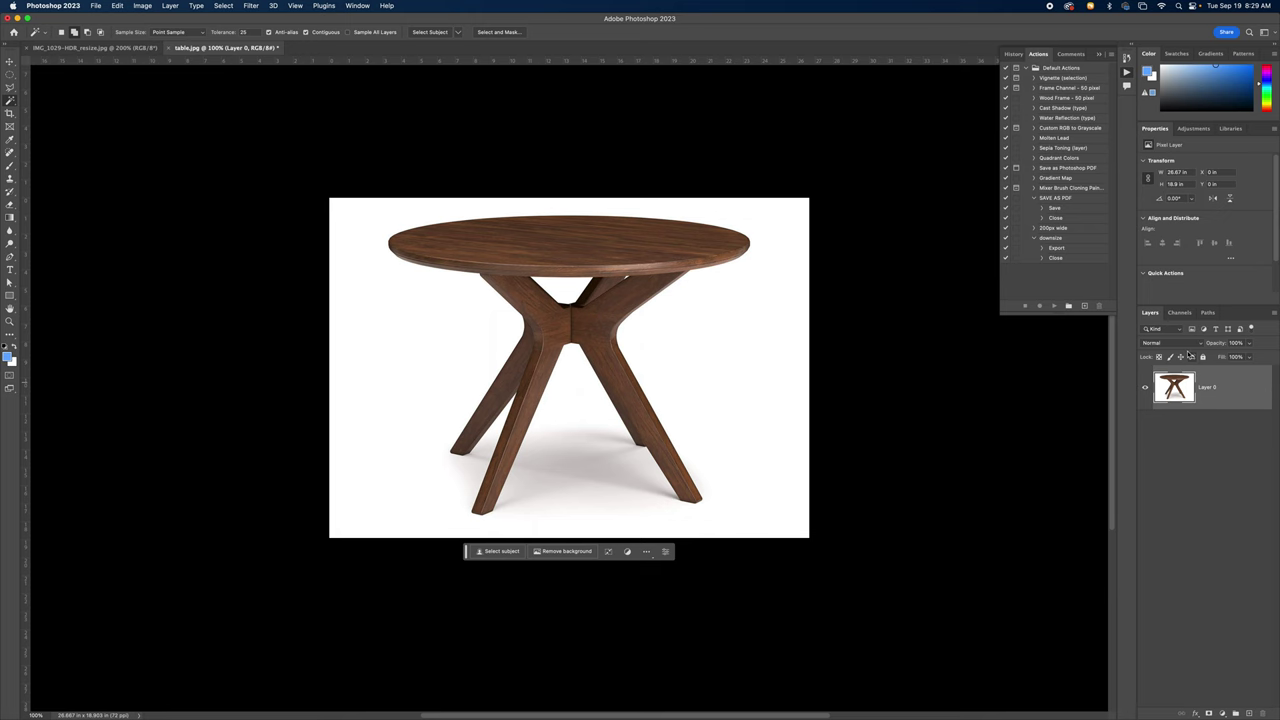
{"action": "key", "text": "super+a"}
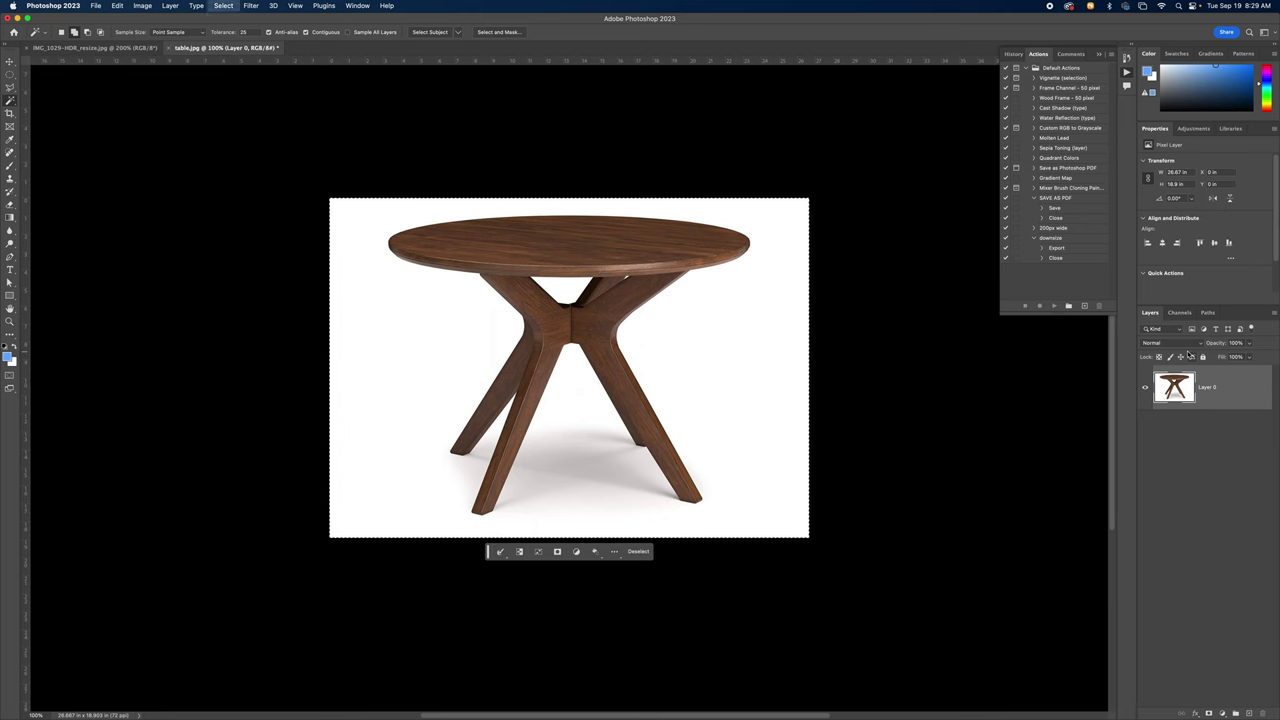
{"action": "key", "text": "super+c"}
{"action": "left_click", "coordinate": [110, 47]}
{"action": "key", "text": "super+v"}
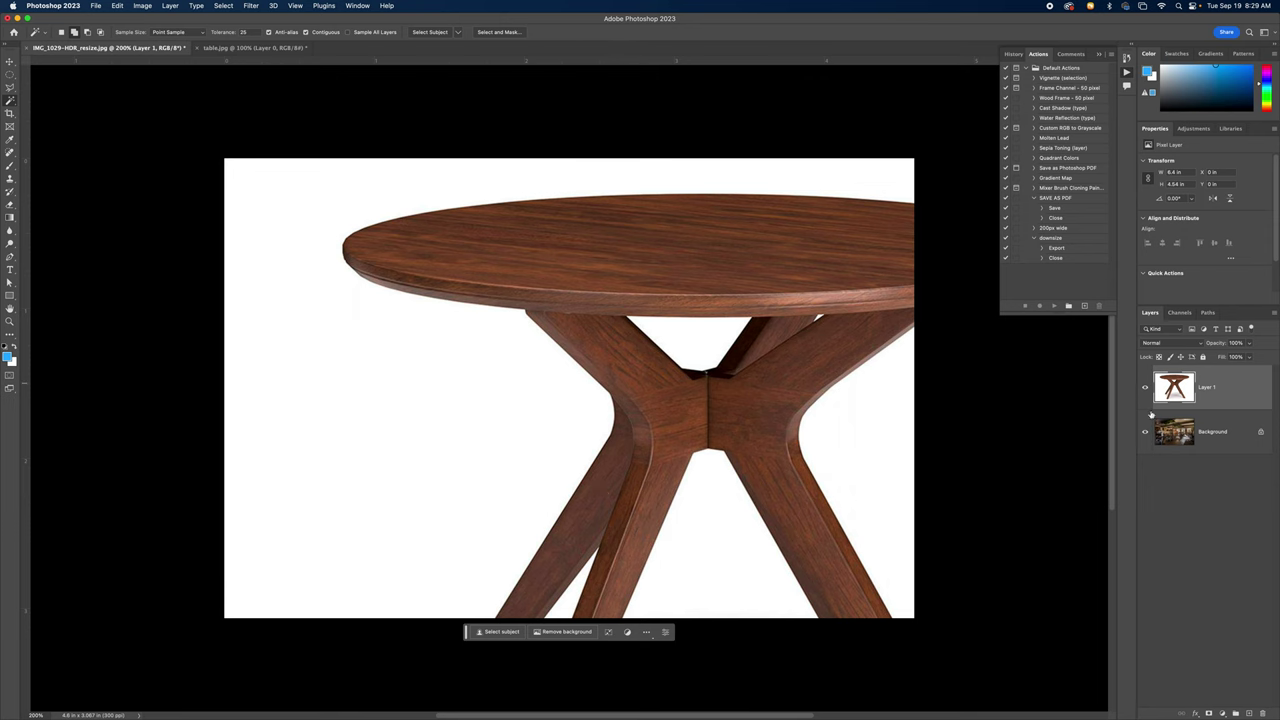
{"action": "left_click", "coordinate": [1191, 346]}
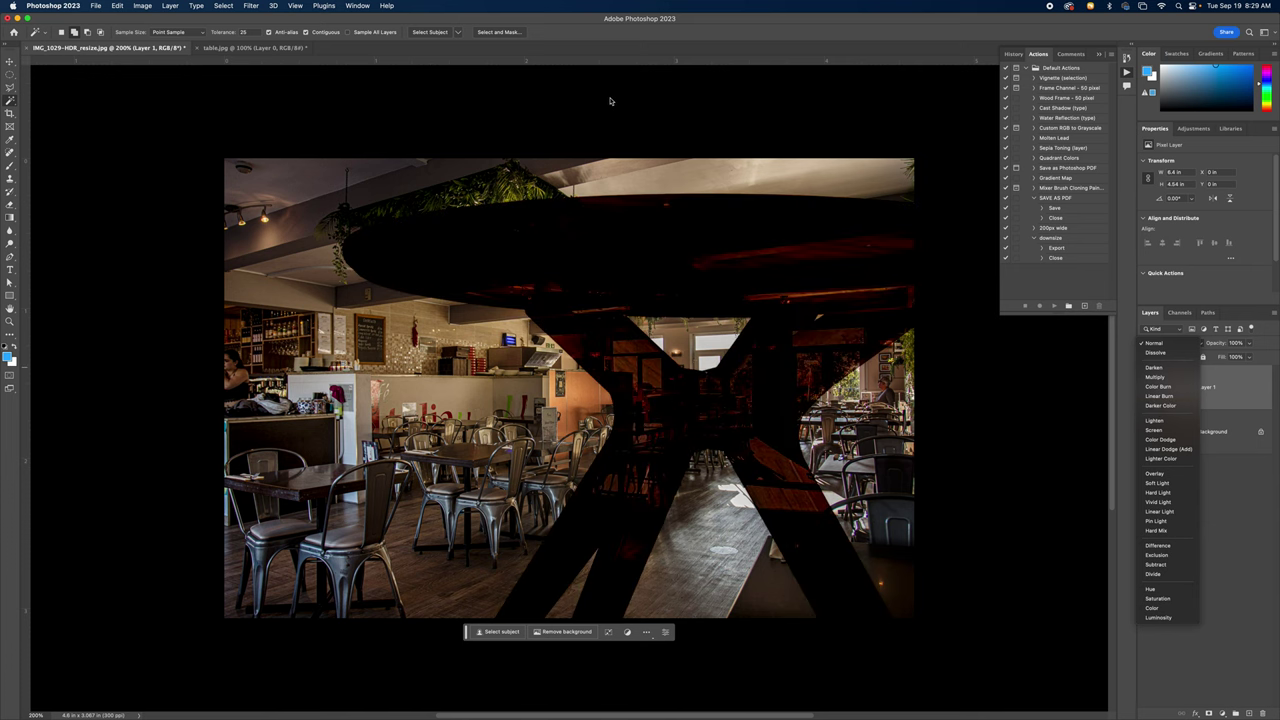
{"action": "left_click", "coordinate": [614, 107]}
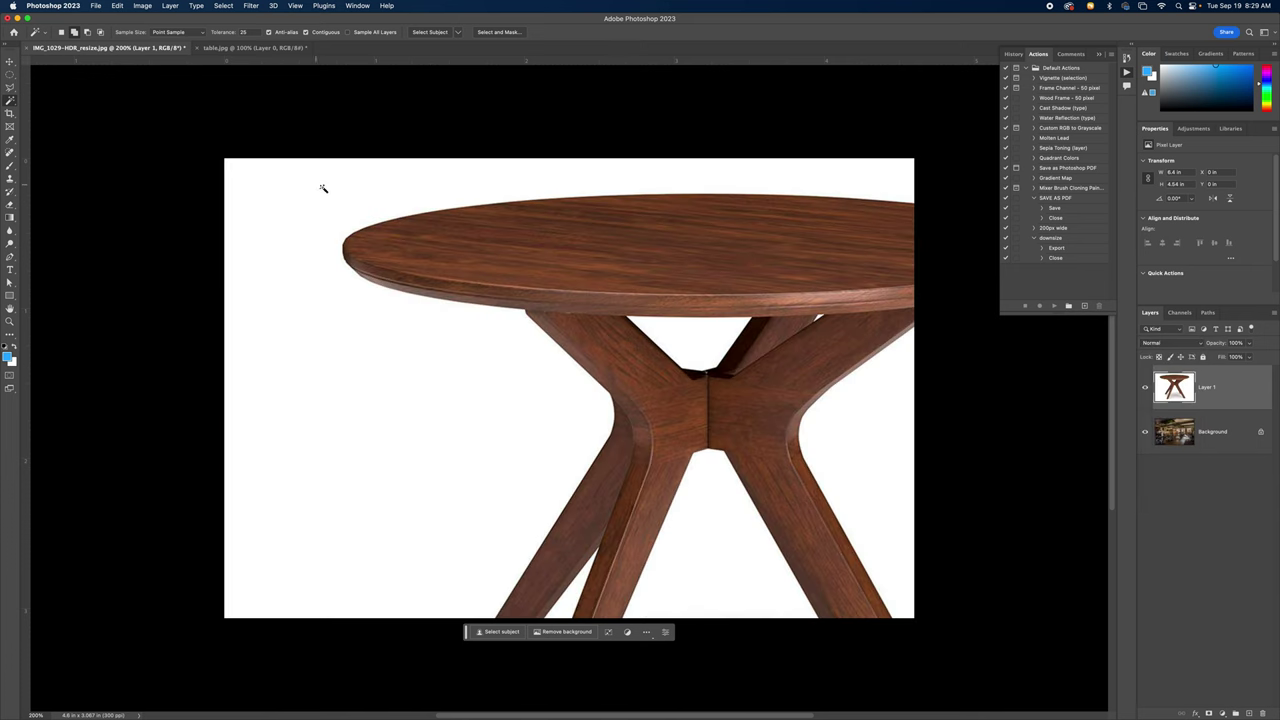
{"action": "key", "text": "Delete"}
{"action": "left_click", "coordinate": [230, 48]}
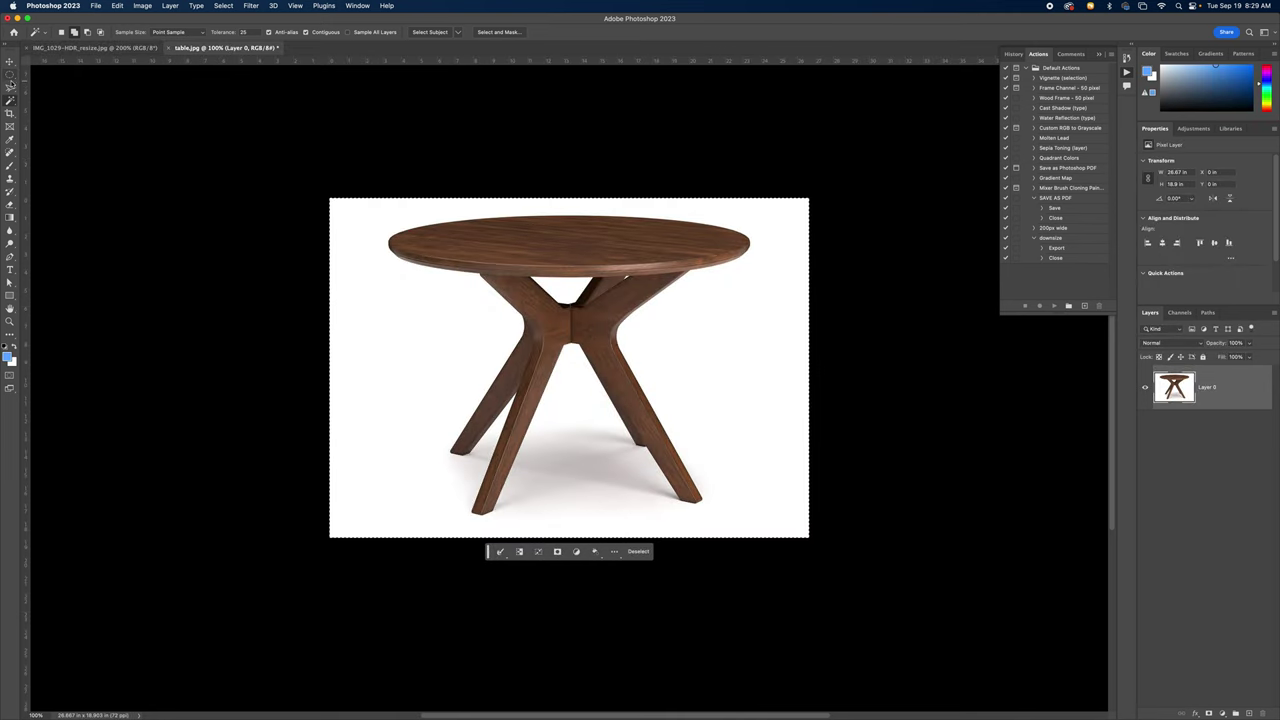
Step: Switch to the Magic Wand, clear the selection, and select the white backdrop around the table
{"action": "left_click", "coordinate": [11, 75]}
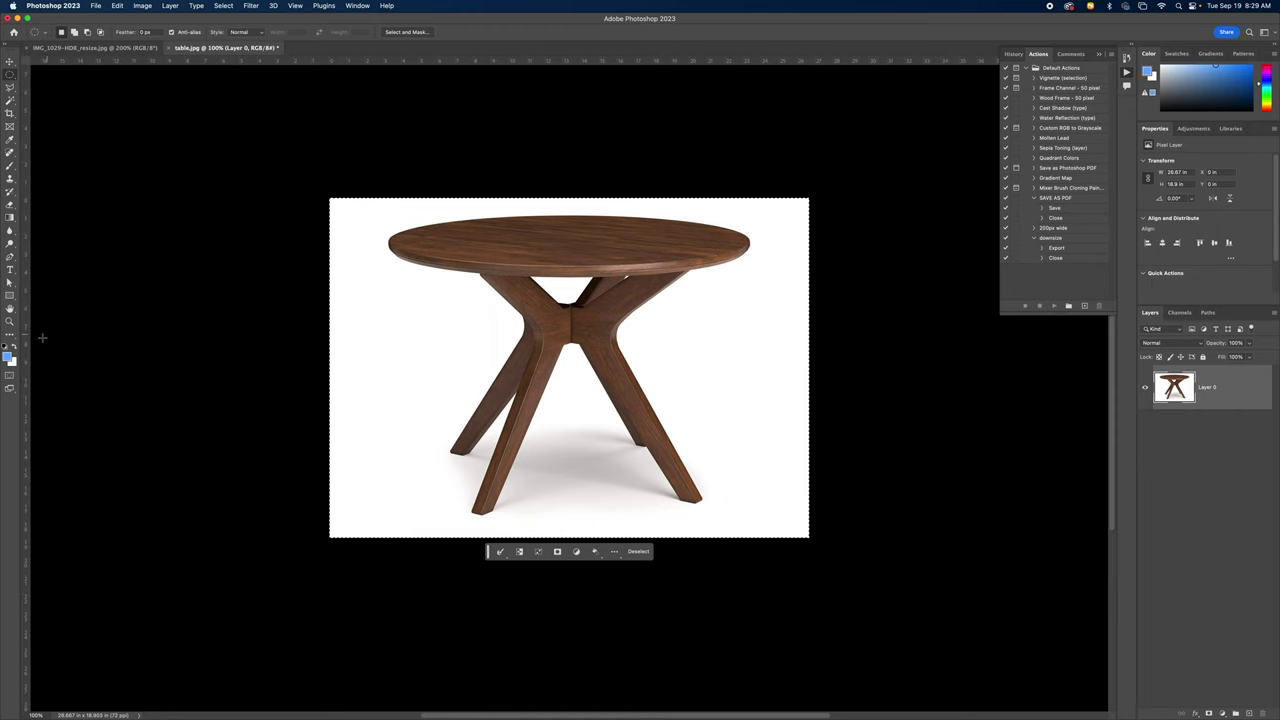
{"action": "left_click", "coordinate": [10, 339]}
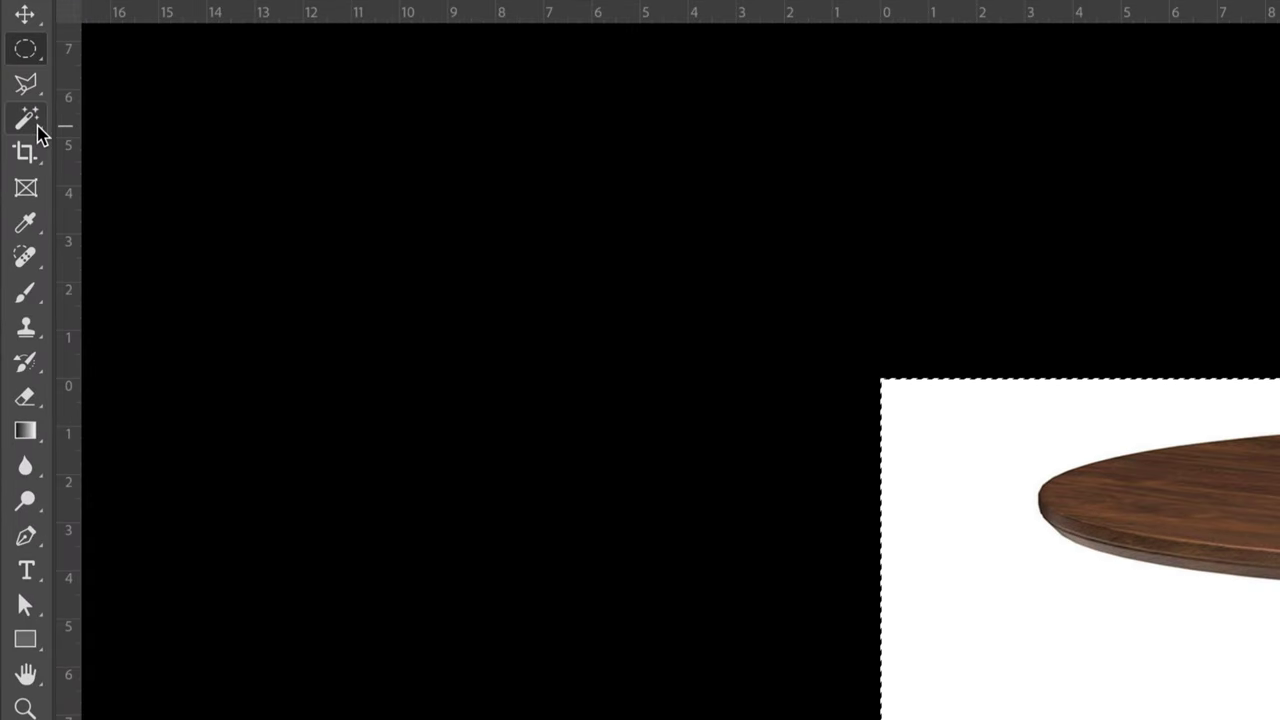
{"action": "left_click", "coordinate": [35, 126]}
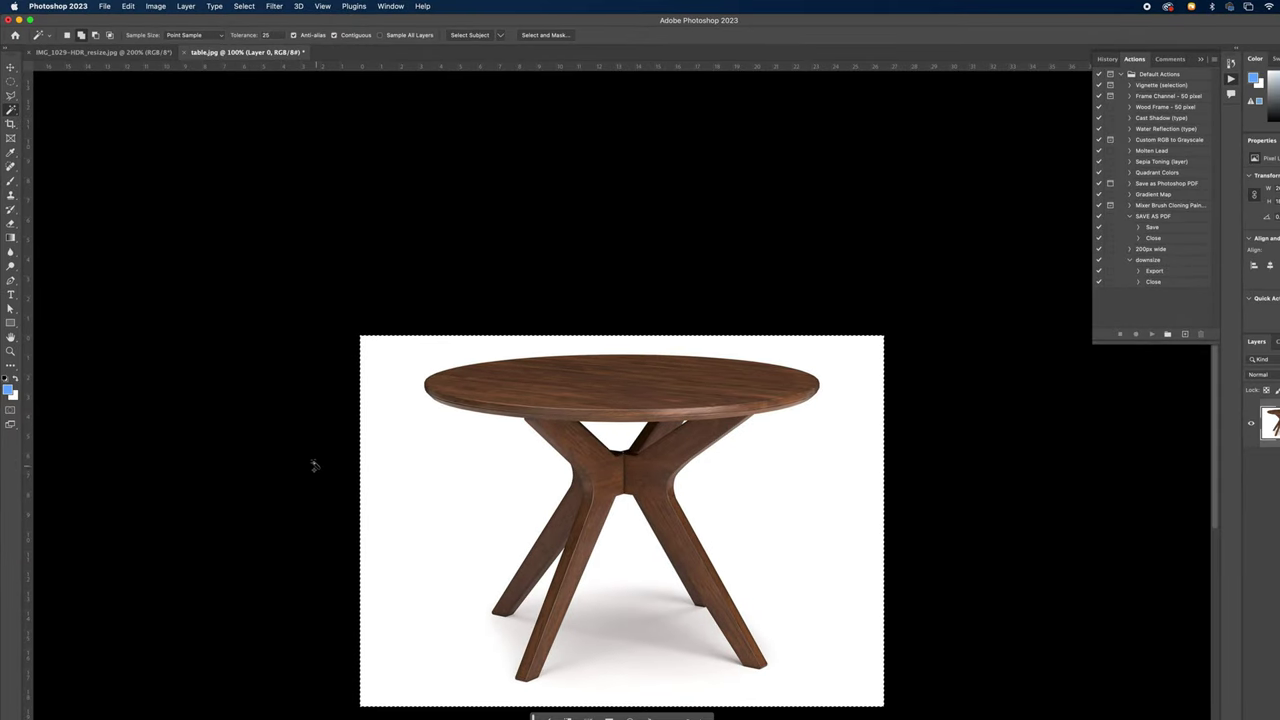
{"action": "key", "text": "super+d"}
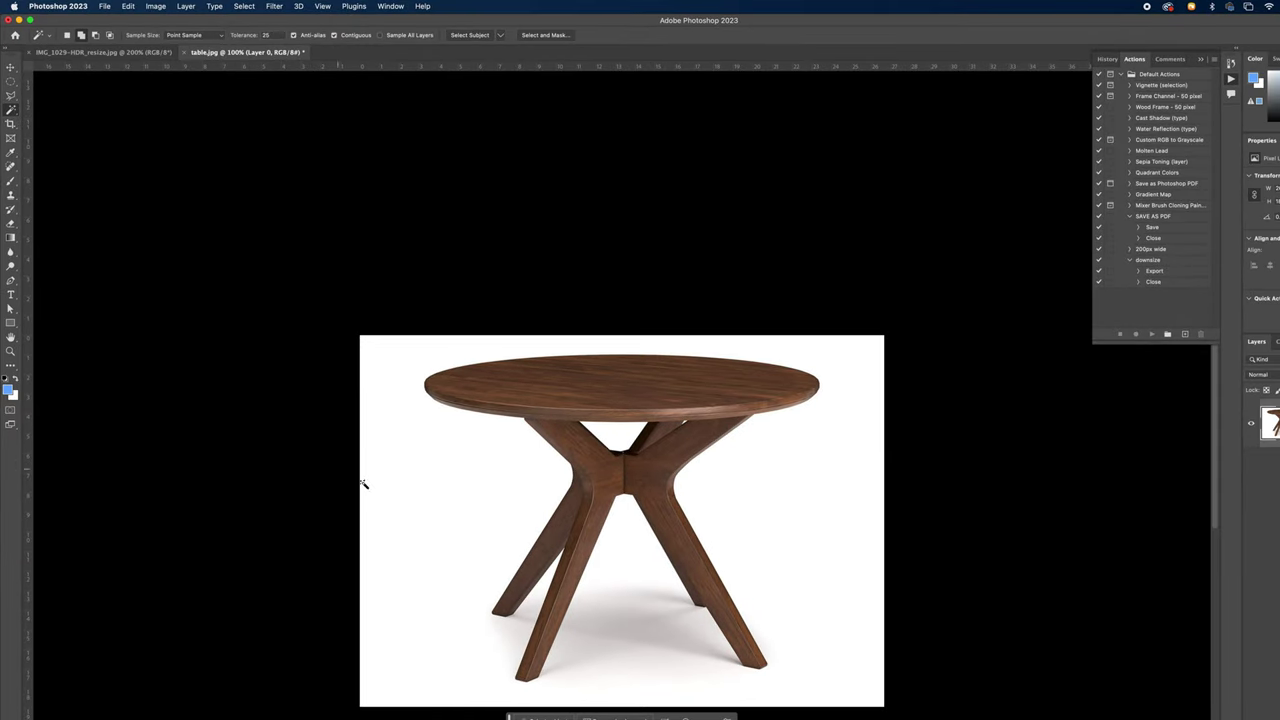
{"action": "left_click", "coordinate": [477, 486]}
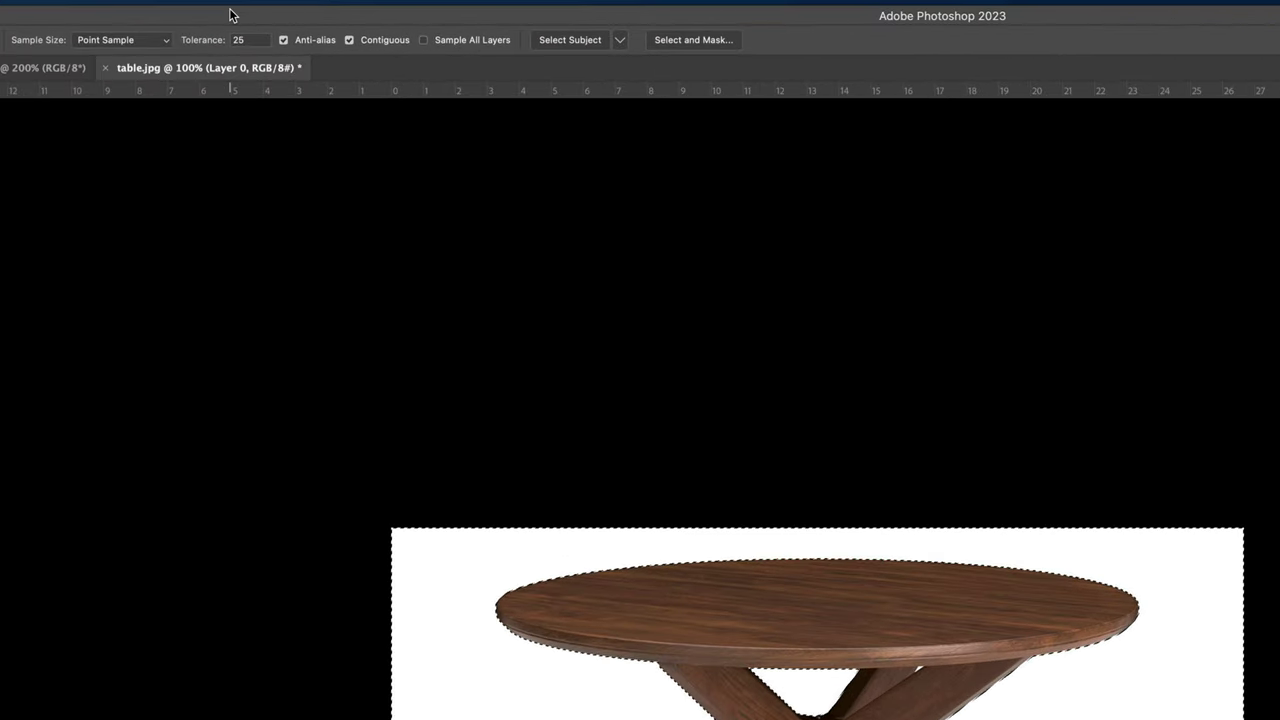
Step: Set Magic Wand tolerance to 45 and add the table's shadow and leftover white patches to the selection
{"action": "double_click", "coordinate": [238, 35]}
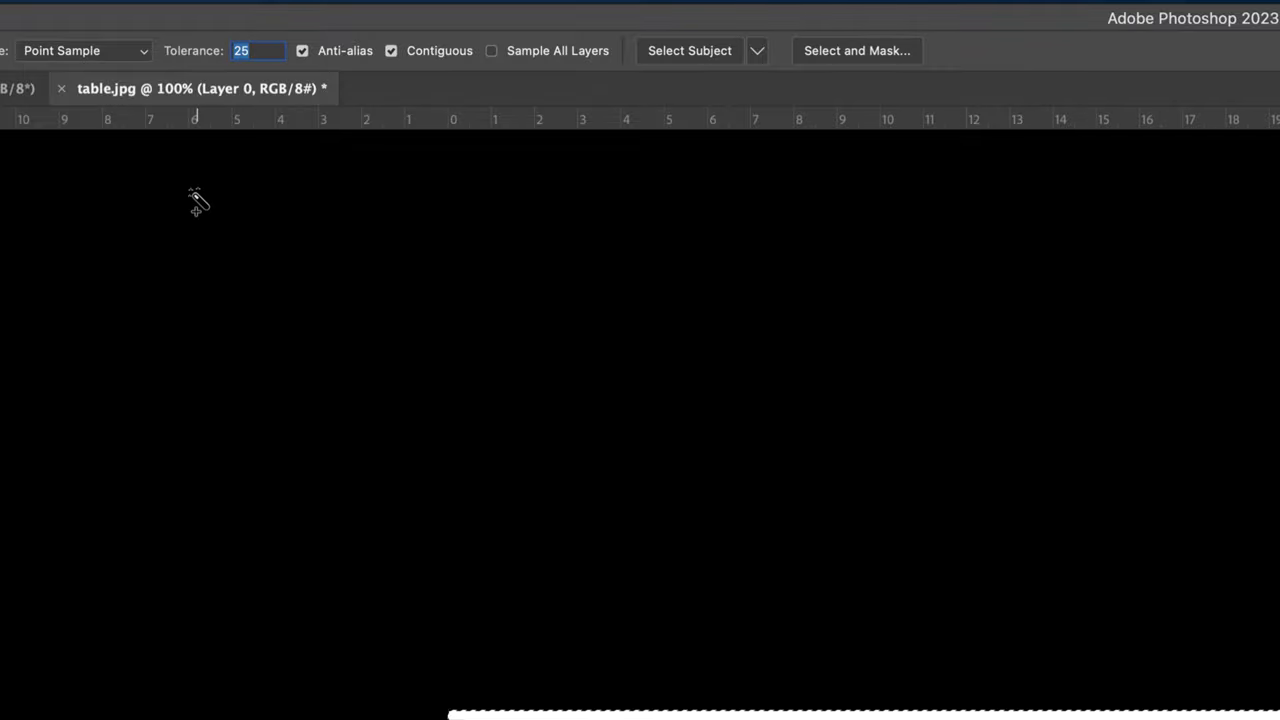
{"action": "type", "text": "45"}
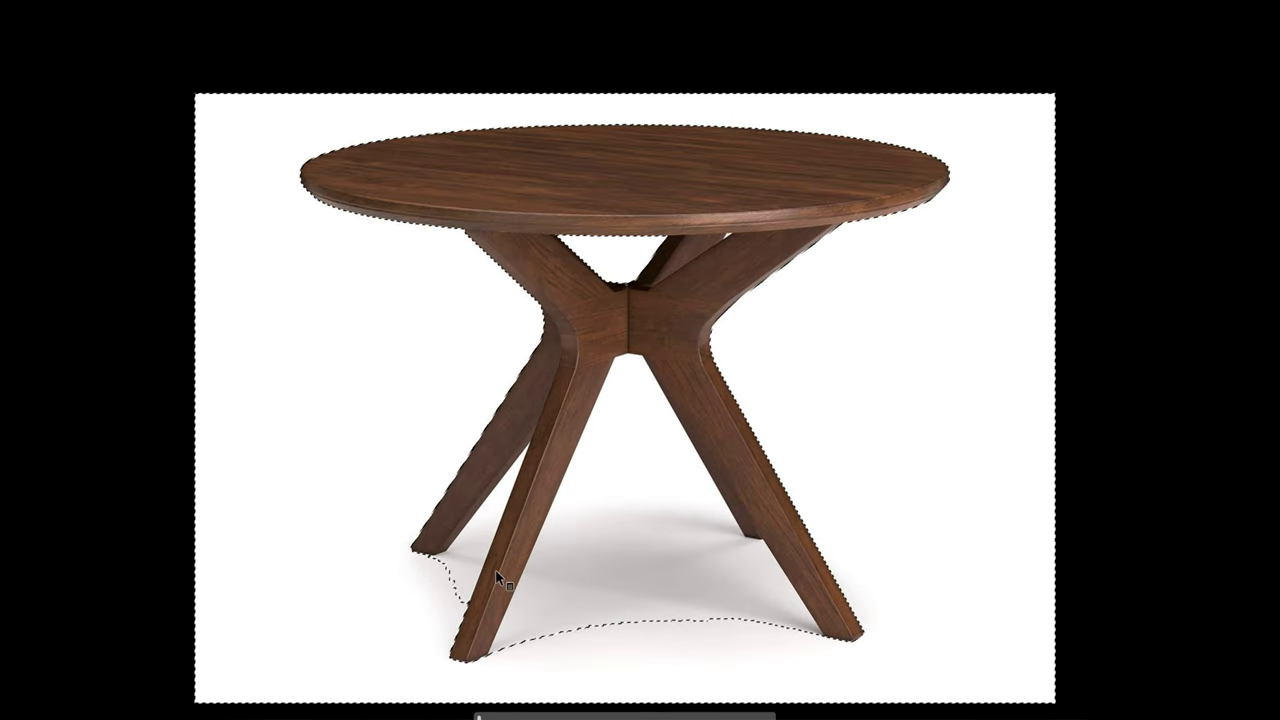
{"action": "left_click", "coordinate": [577, 597]}
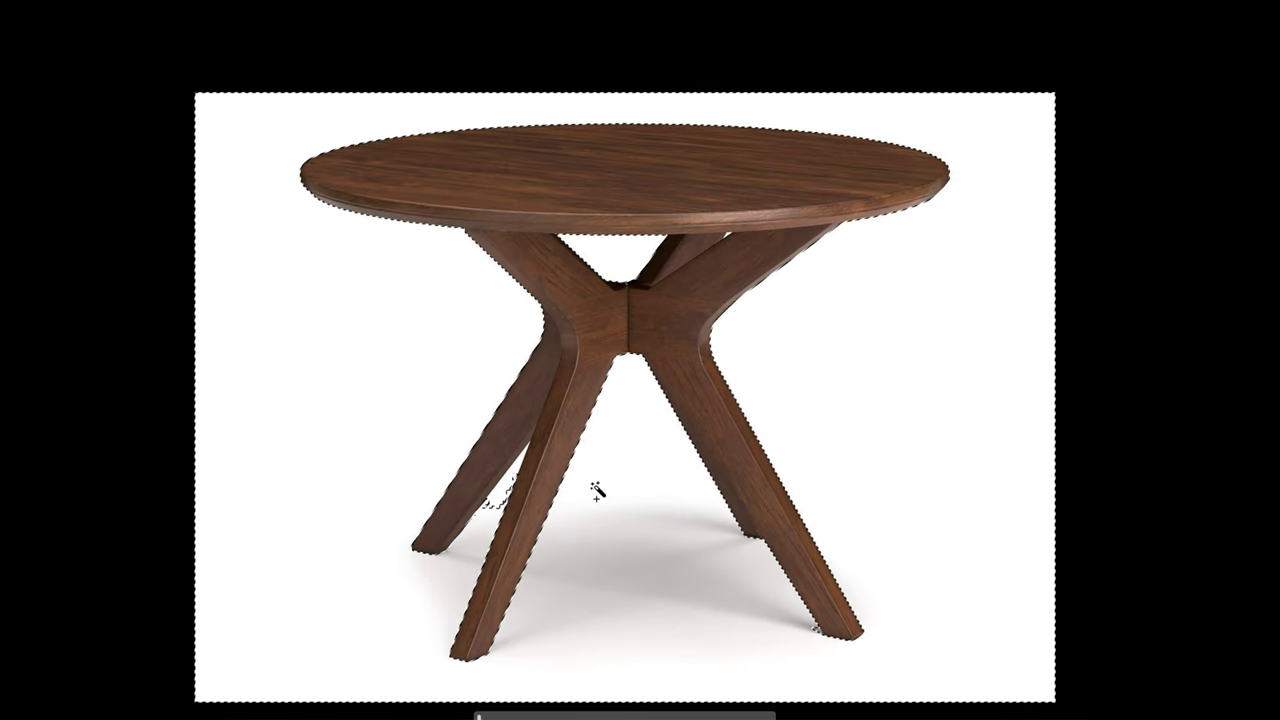
{"action": "left_click", "coordinate": [505, 490]}
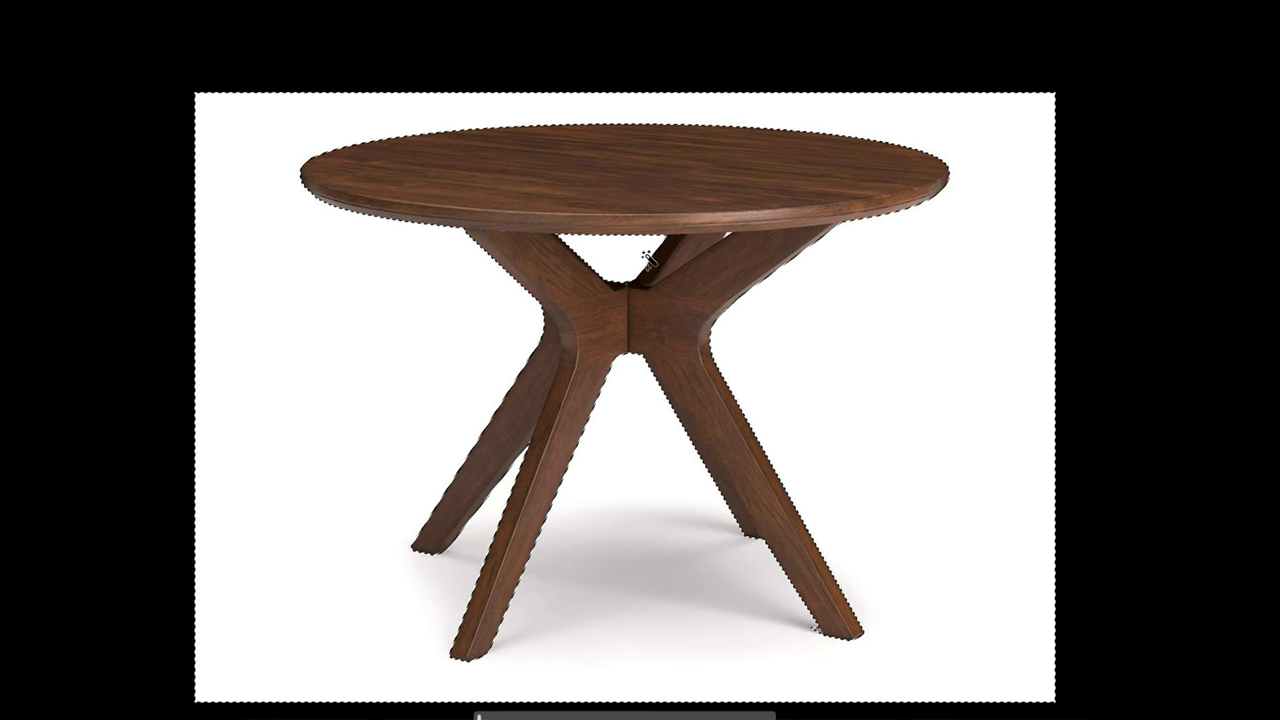
{"action": "key", "text": "z"}
{"action": "left_click_drag", "start_coordinate": [716, 244], "coordinate": [829, 285]}
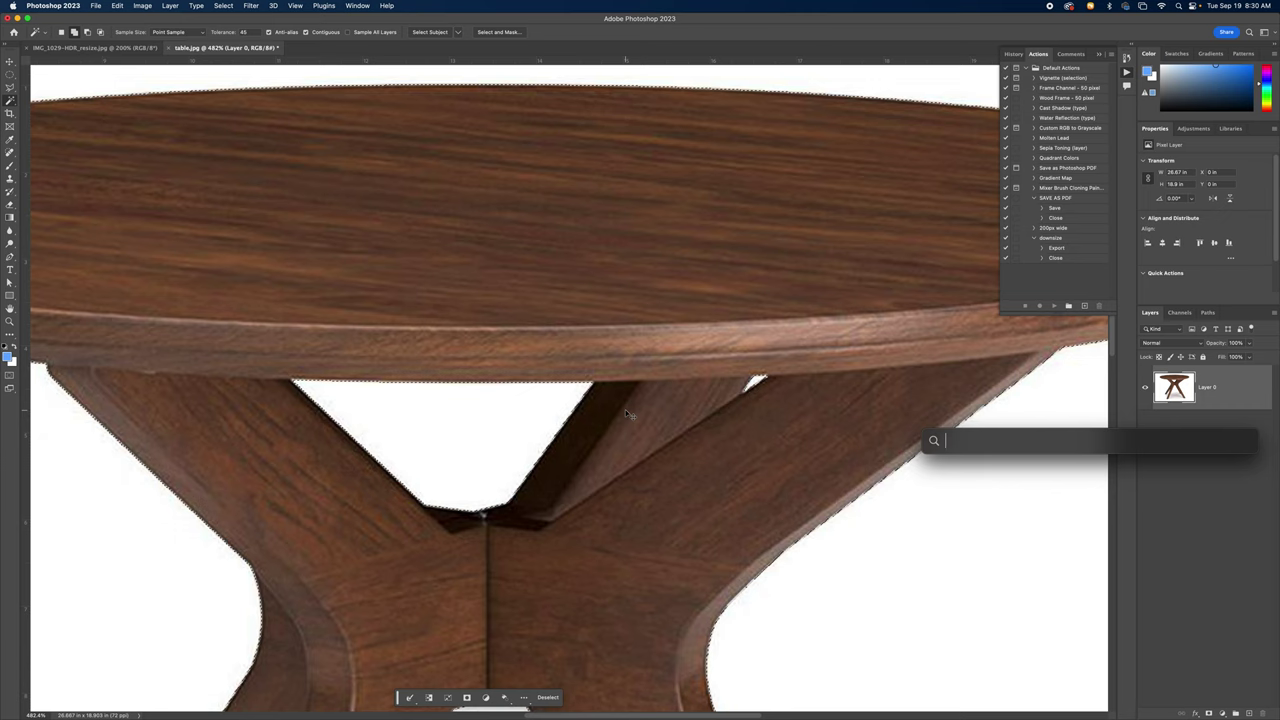
{"action": "key", "text": "BackSpace"}
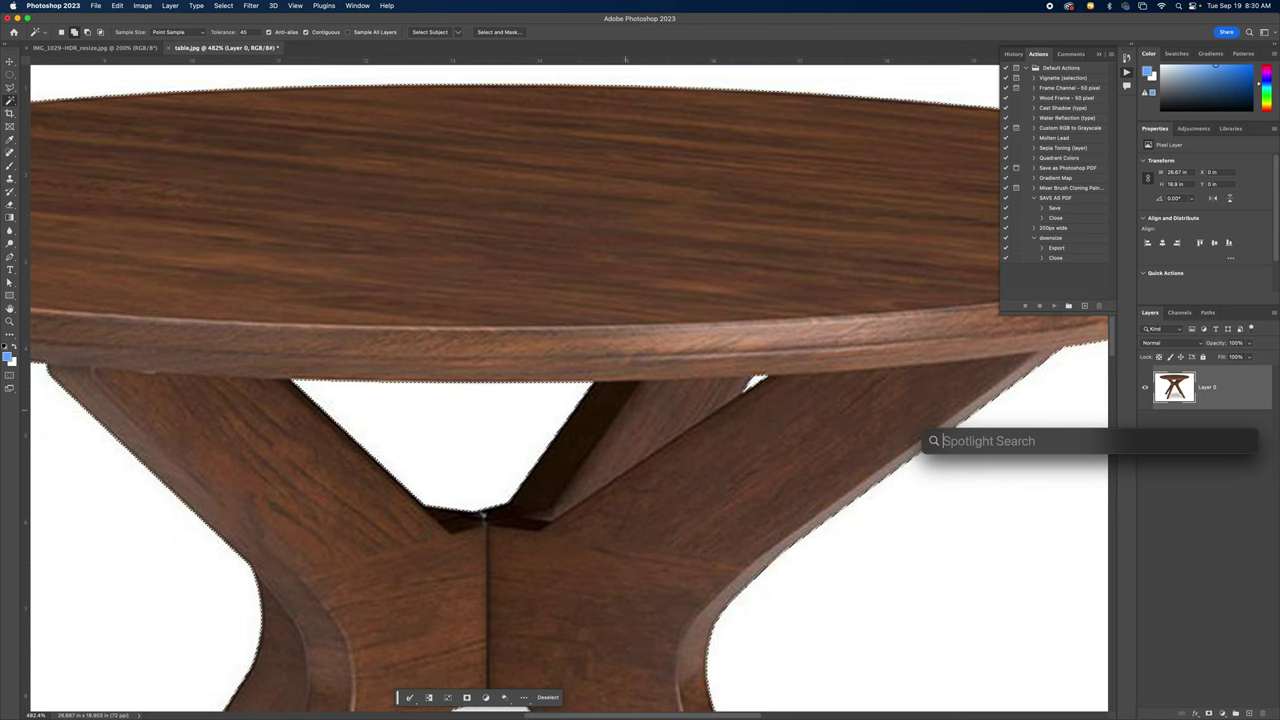
{"action": "key", "text": "Escape"}
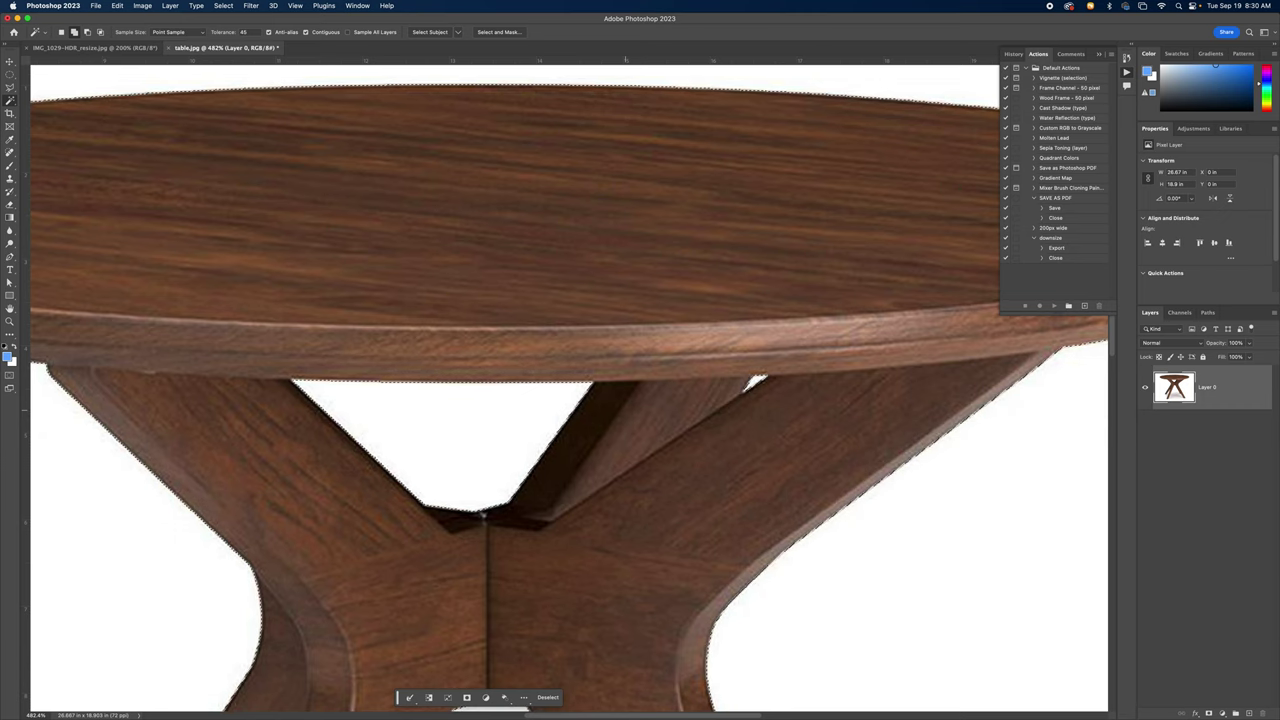
{"action": "key", "text": "super+minus"}
{"action": "key", "text": "super+minus"}
{"action": "key", "text": "super+minus"}
{"action": "key", "text": "super+minus"}
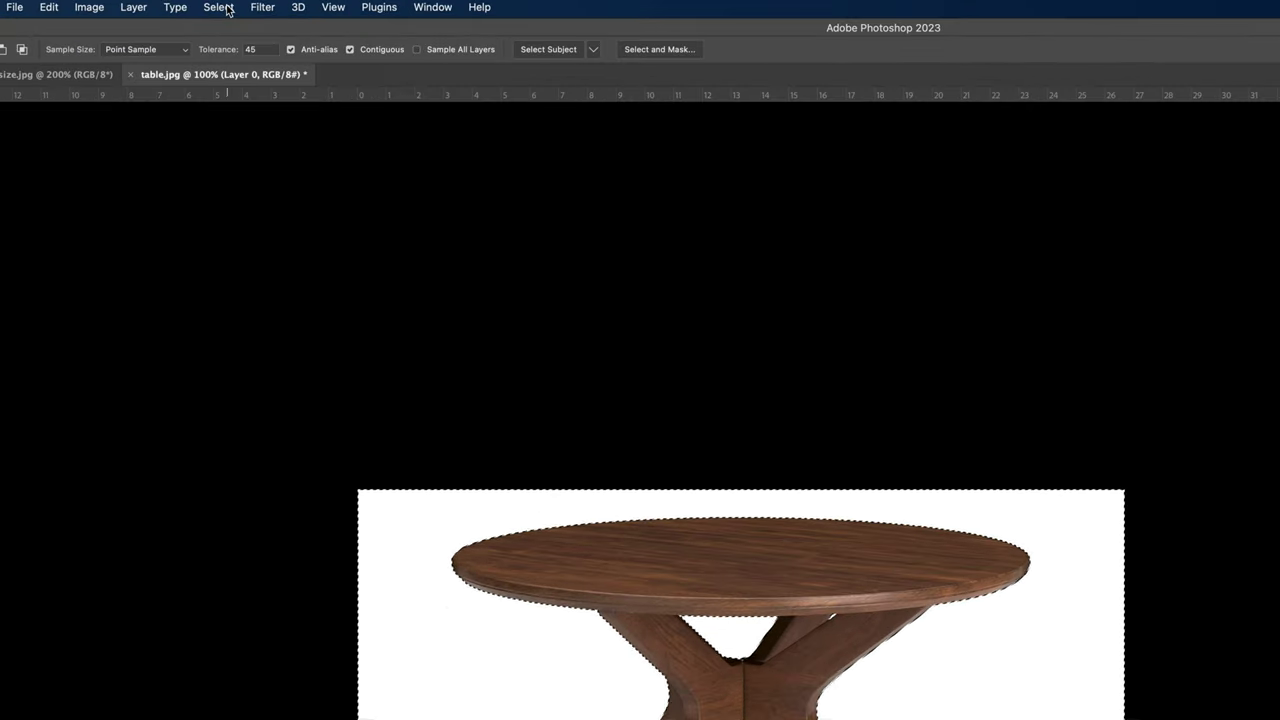
Step: Invert the selection onto the table, copy it, and switch to the IMG_1029-HDR_resize.jpg document
{"action": "left_click", "coordinate": [223, 5]}
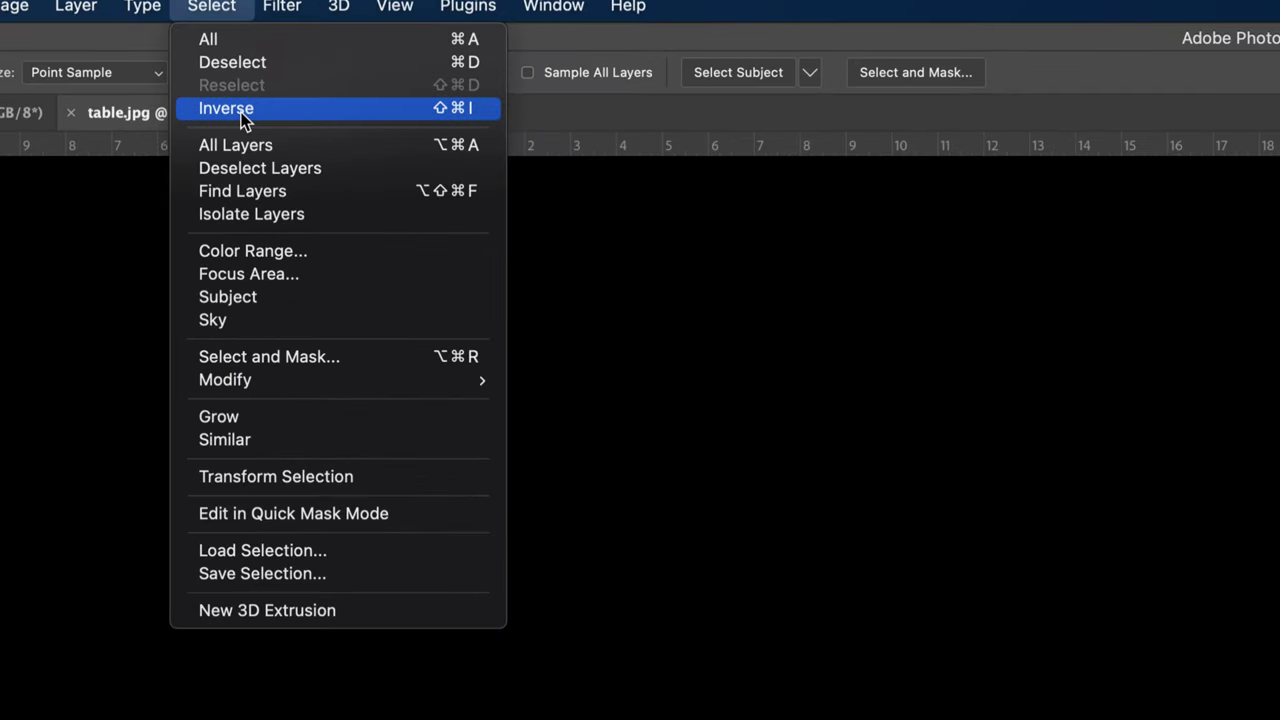
{"action": "left_click", "coordinate": [381, 110]}
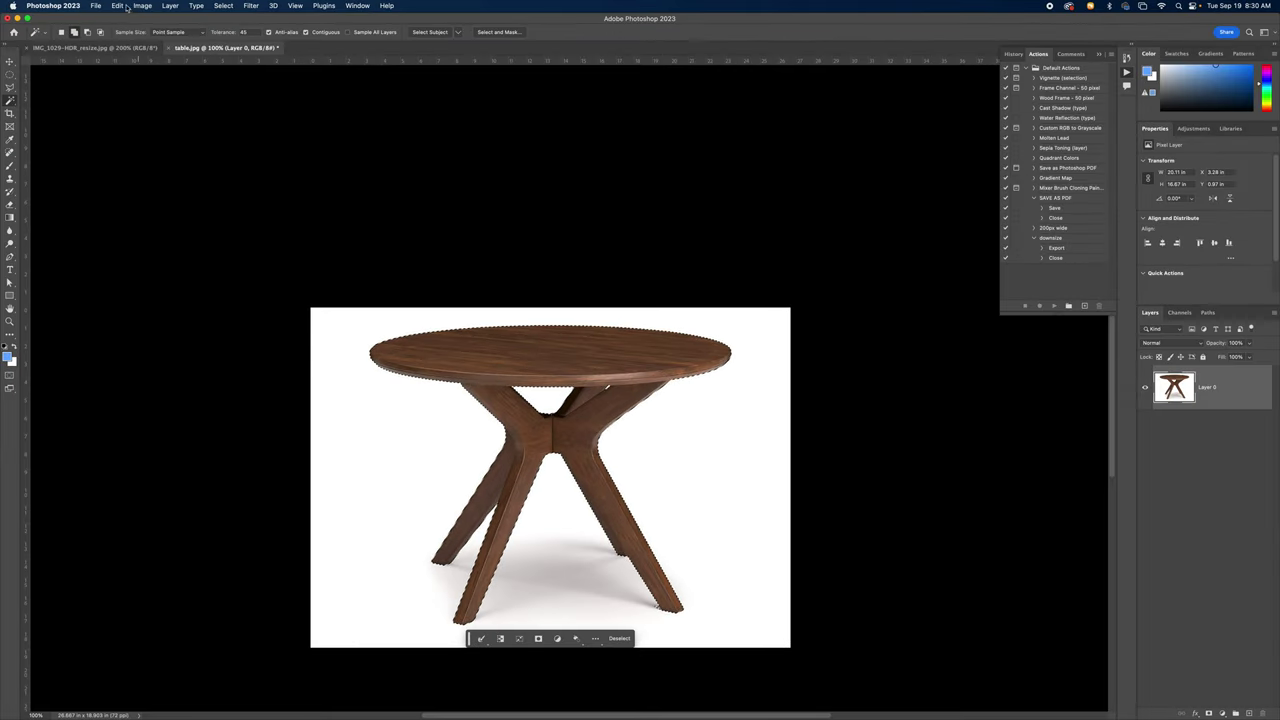
{"action": "left_click", "coordinate": [117, 6]}
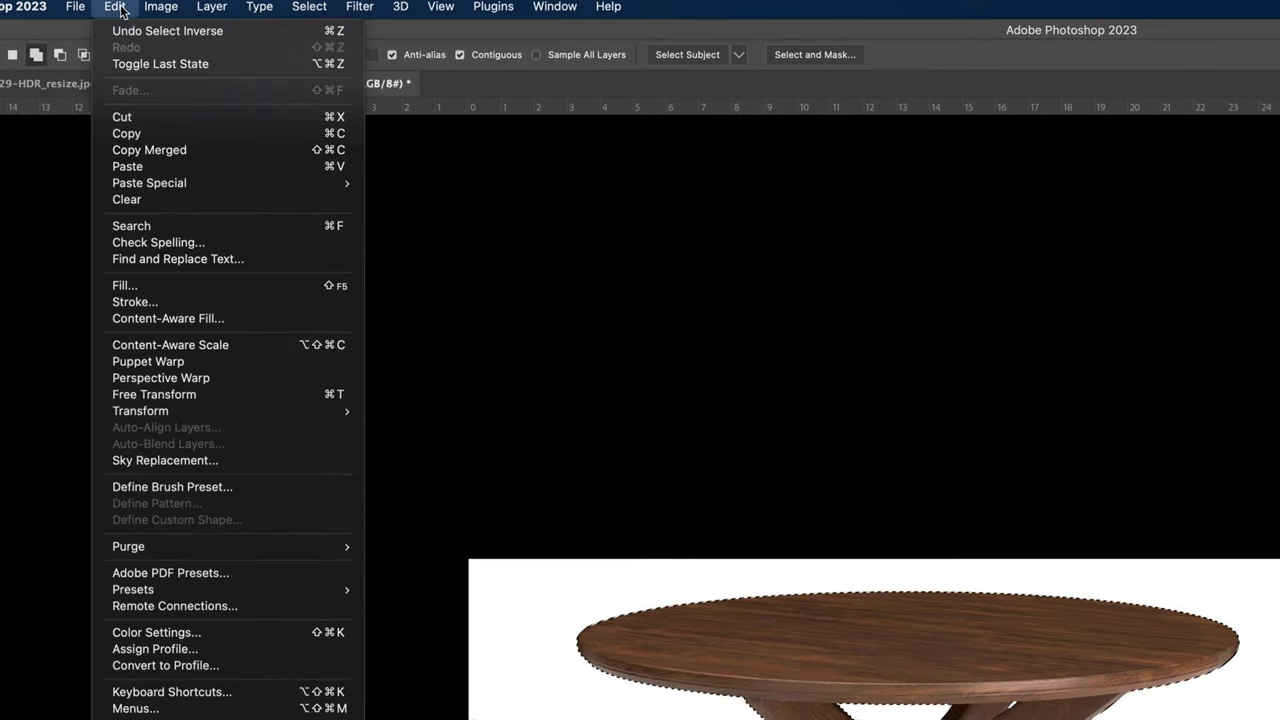
{"action": "left_click", "coordinate": [136, 137]}
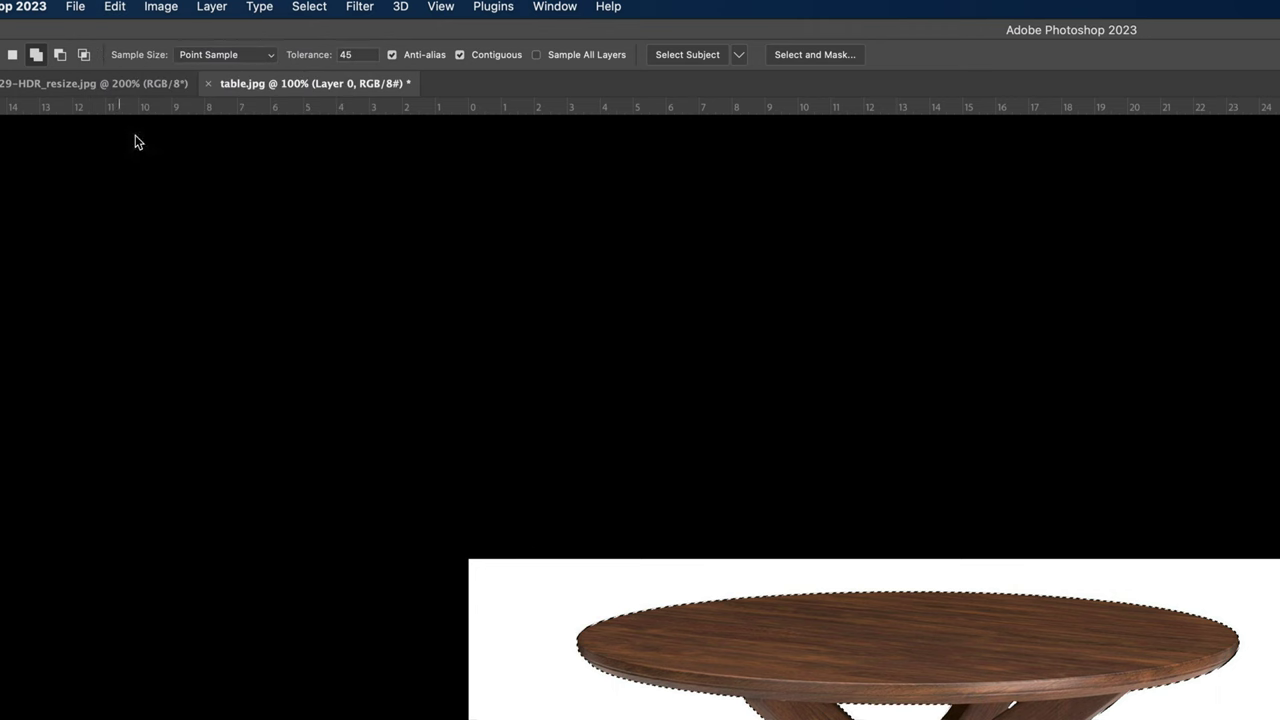
{"action": "left_click", "coordinate": [125, 50]}
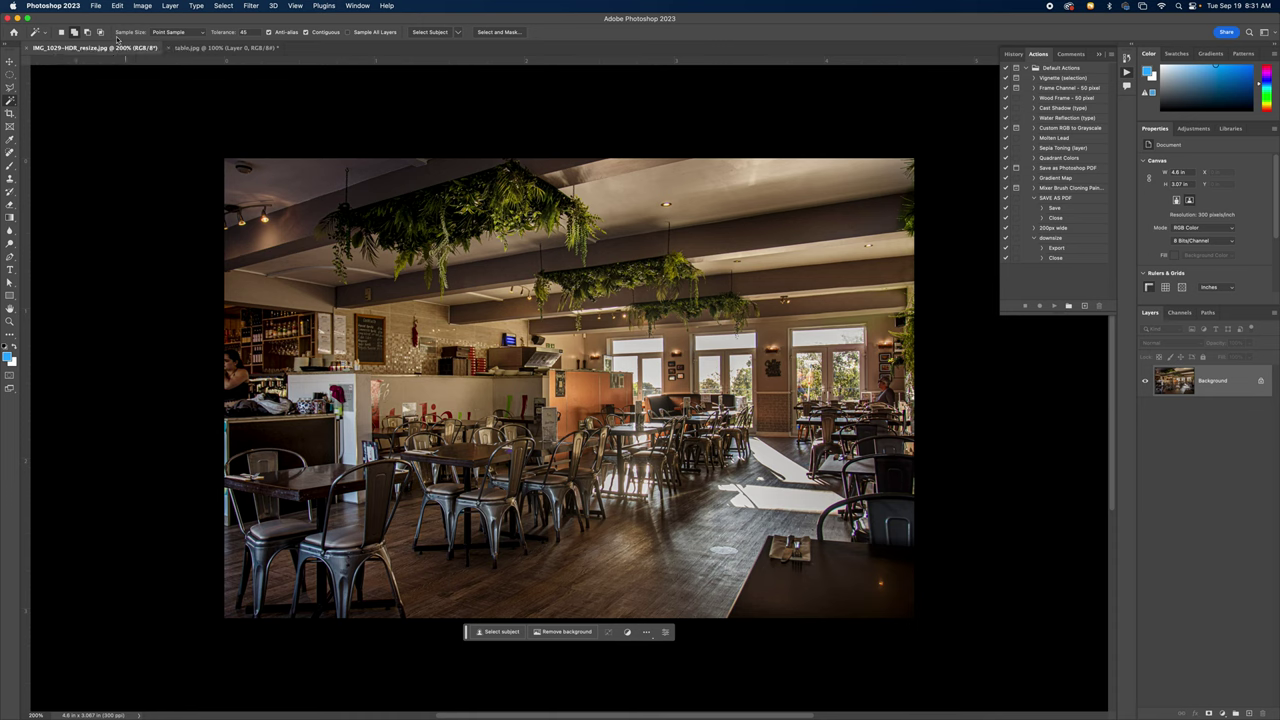
Step: Paste the cut-out table as Layer 1 over the café photo, then trial and commit Free Transform
{"action": "left_click", "coordinate": [118, 6]}
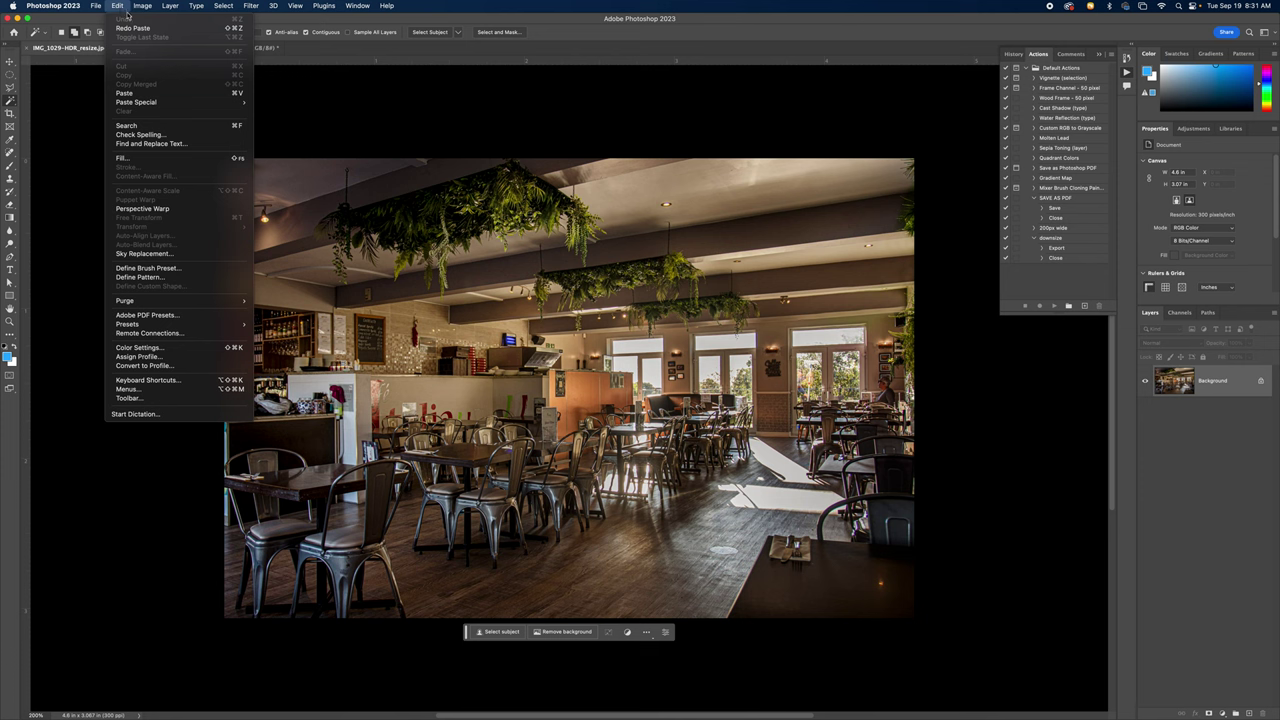
{"action": "left_click", "coordinate": [121, 94]}
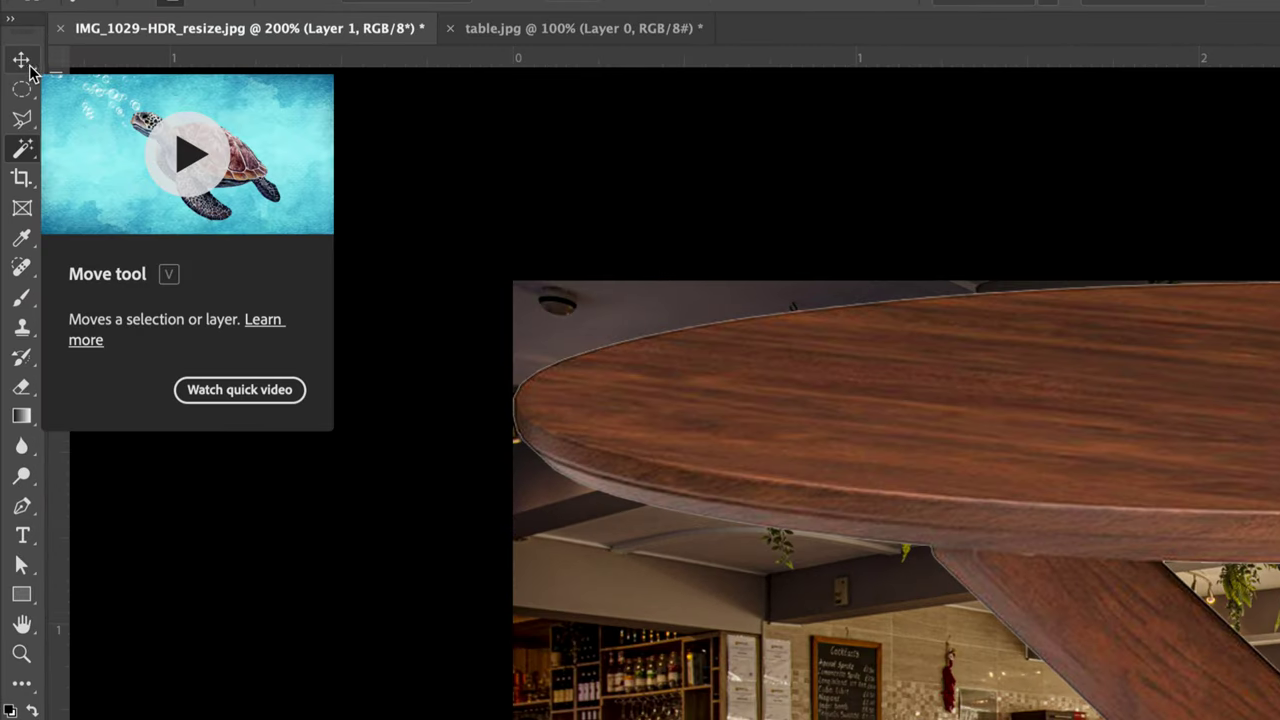
{"action": "right_click", "coordinate": [24, 64]}
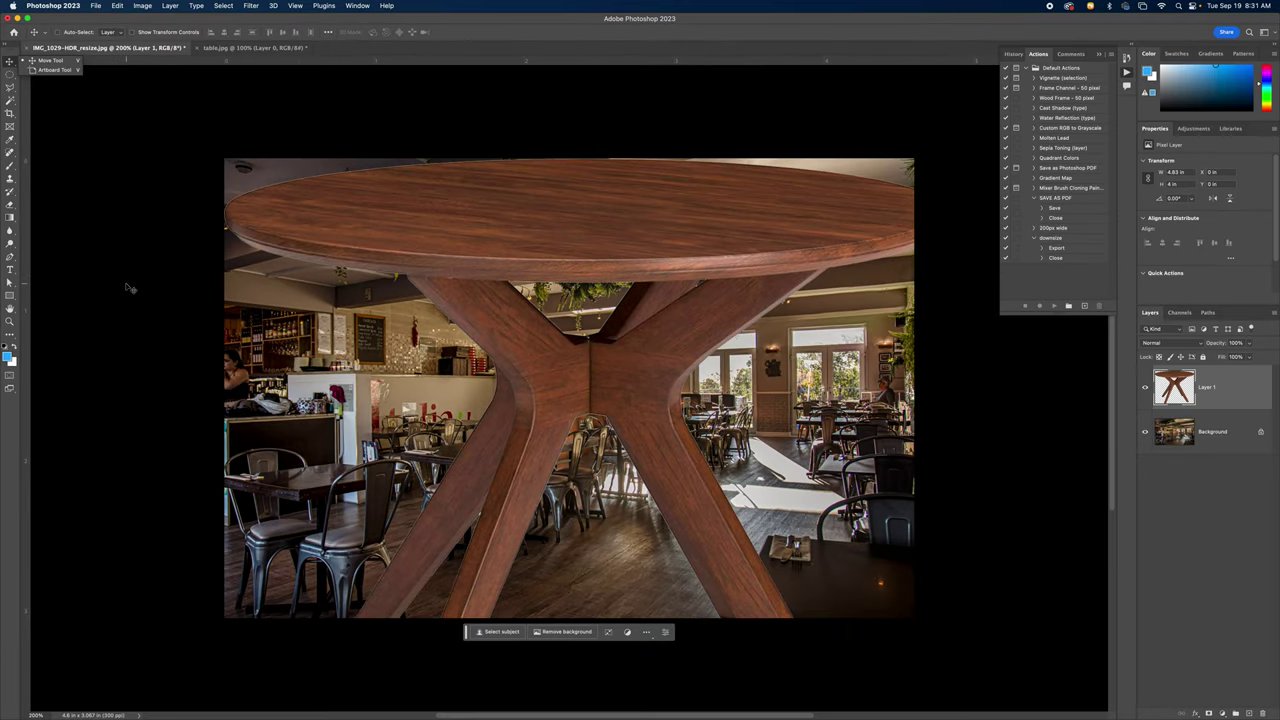
{"action": "key", "text": "super+t"}
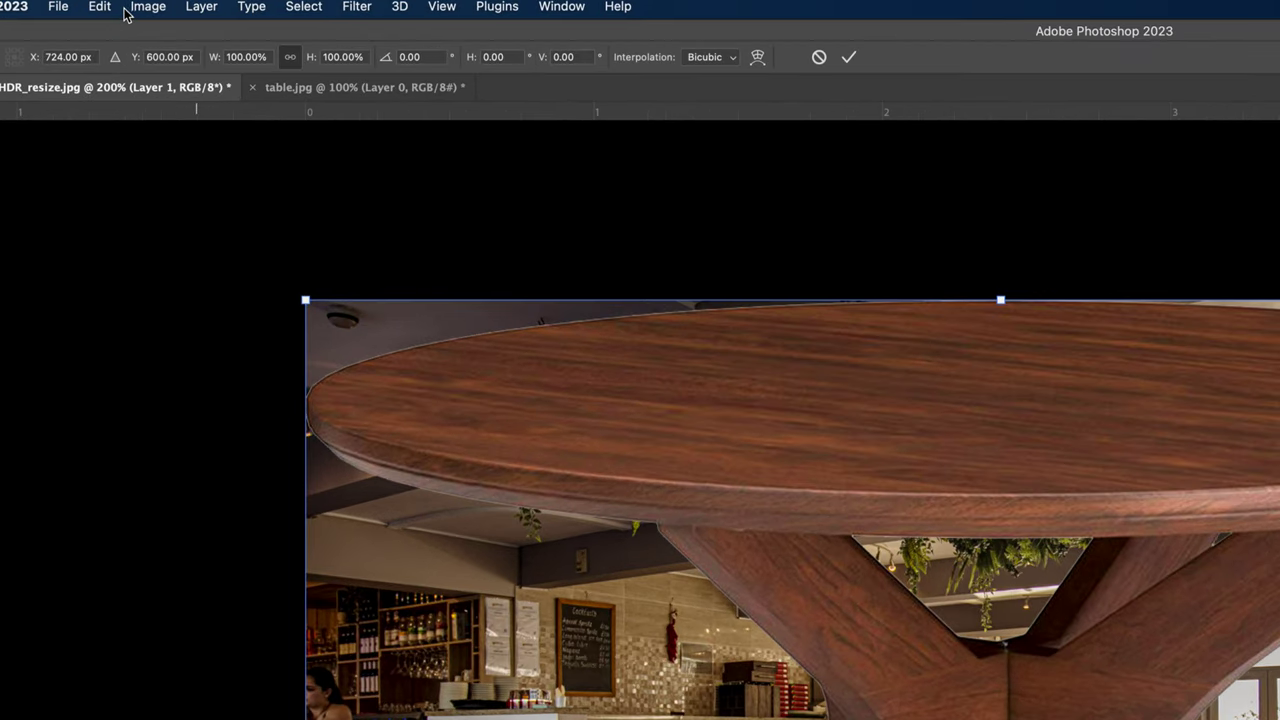
{"action": "left_click", "coordinate": [104, 6]}
{"action": "mouse_move", "coordinate": [128, 5]}
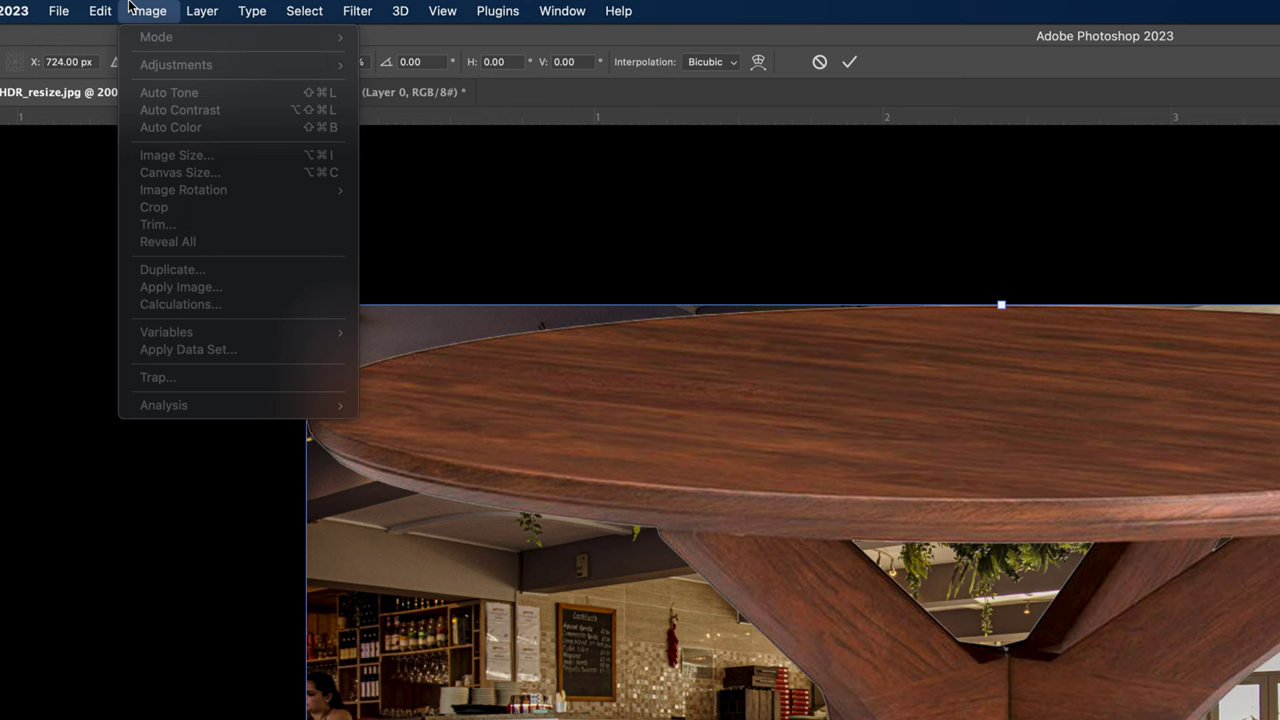
{"action": "key", "text": "Return"}
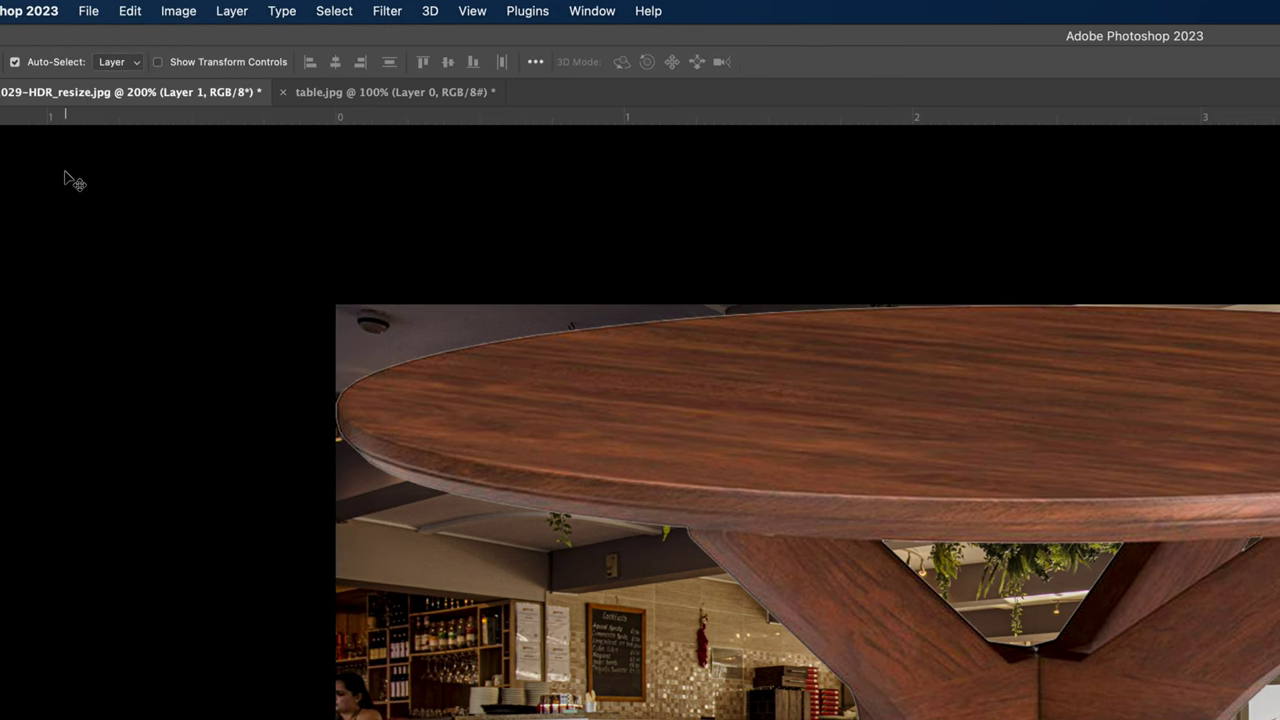
{"action": "left_click", "coordinate": [122, 8]}
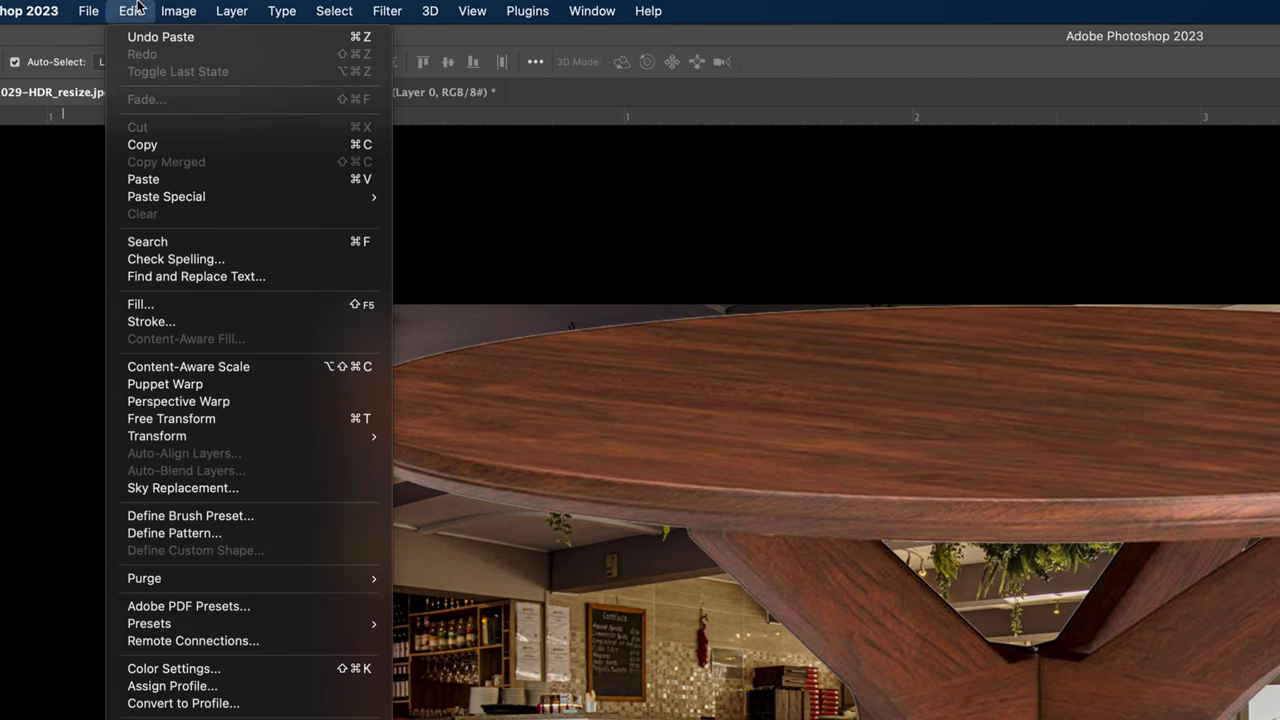
{"action": "mouse_move", "coordinate": [177, 7]}
{"action": "mouse_move", "coordinate": [120, 7]}
Step: Scale the table layer to about 71% and place it in the photo's lower-right foreground
{"action": "left_click", "coordinate": [340, 424]}
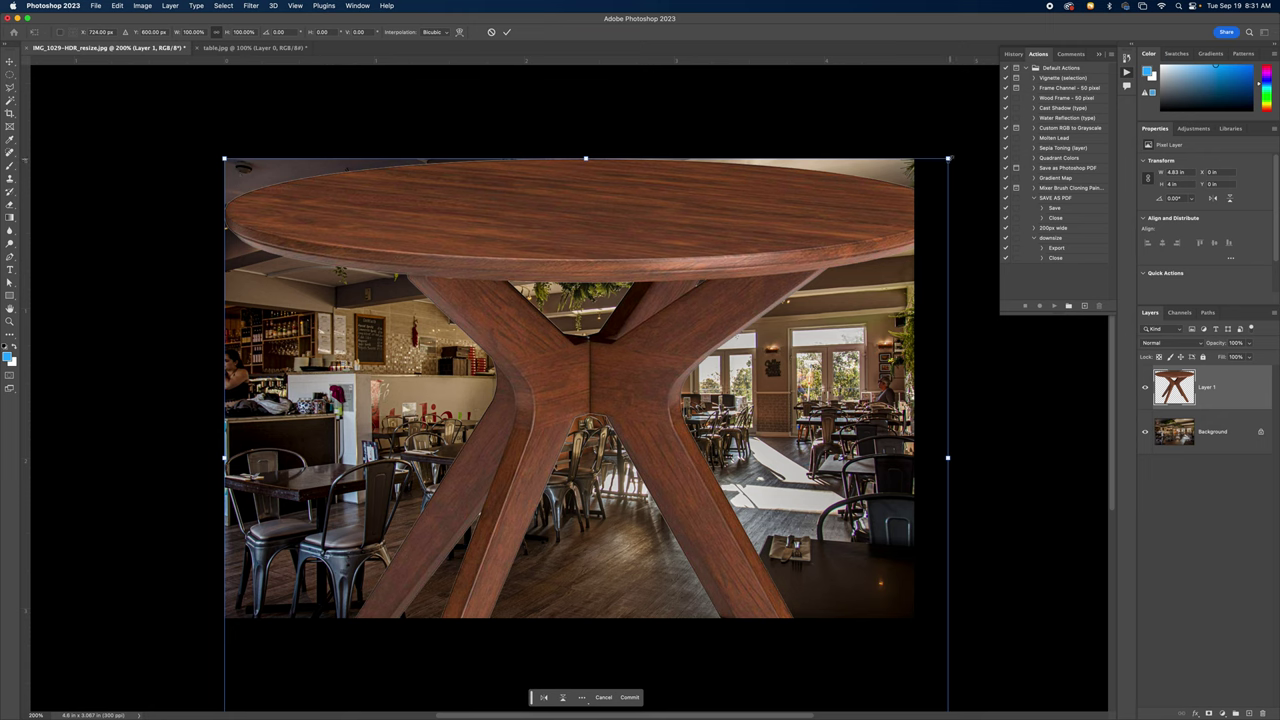
{"action": "left_click_drag", "start_coordinate": [225, 158], "coordinate": [565, 440]}
{"action": "left_click_drag", "start_coordinate": [672, 475], "coordinate": [704, 570]}
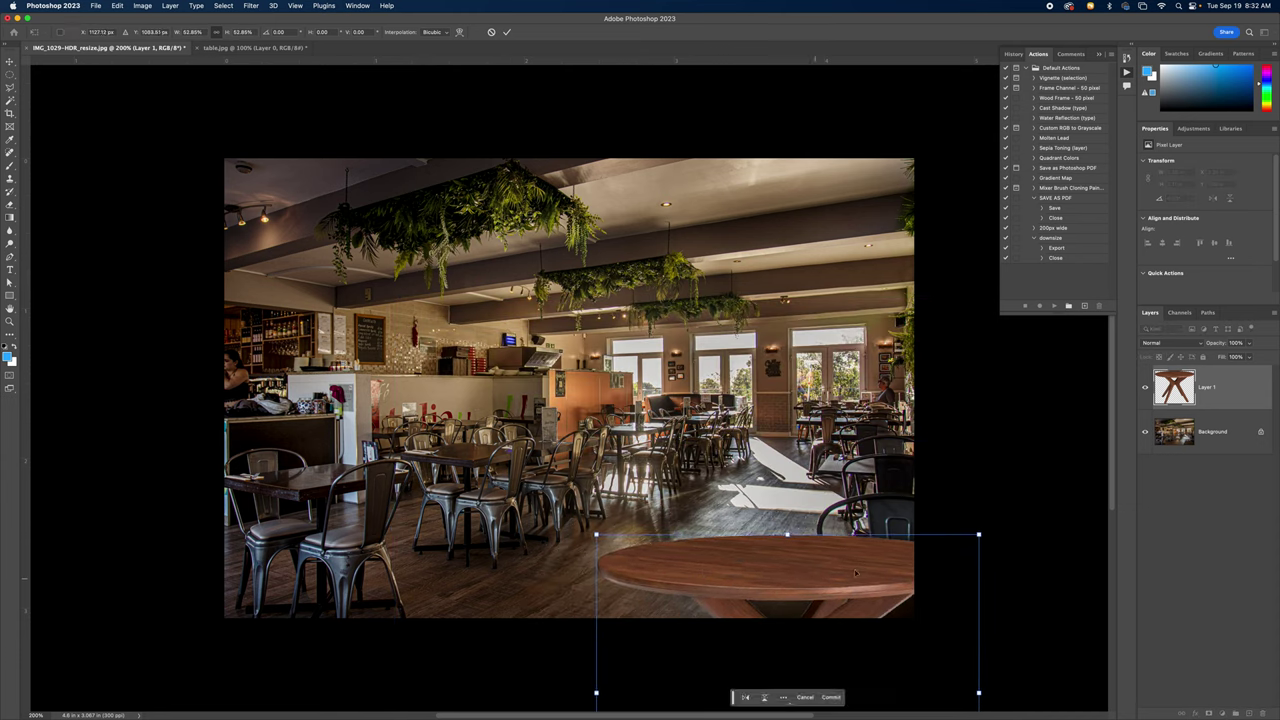
{"action": "left_click_drag", "start_coordinate": [978, 535], "coordinate": [1057, 471]}
{"action": "left_click_drag", "start_coordinate": [809, 533], "coordinate": [810, 598]}
{"action": "left_click_drag", "start_coordinate": [595, 550], "coordinate": [568, 528]}
{"action": "left_click_drag", "start_coordinate": [641, 548], "coordinate": [592, 538]}
{"action": "left_click_drag", "start_coordinate": [672, 580], "coordinate": [677, 588]}
{"action": "left_click_drag", "start_coordinate": [594, 536], "coordinate": [580, 523]}
{"action": "left_click_drag", "start_coordinate": [650, 572], "coordinate": [658, 579]}
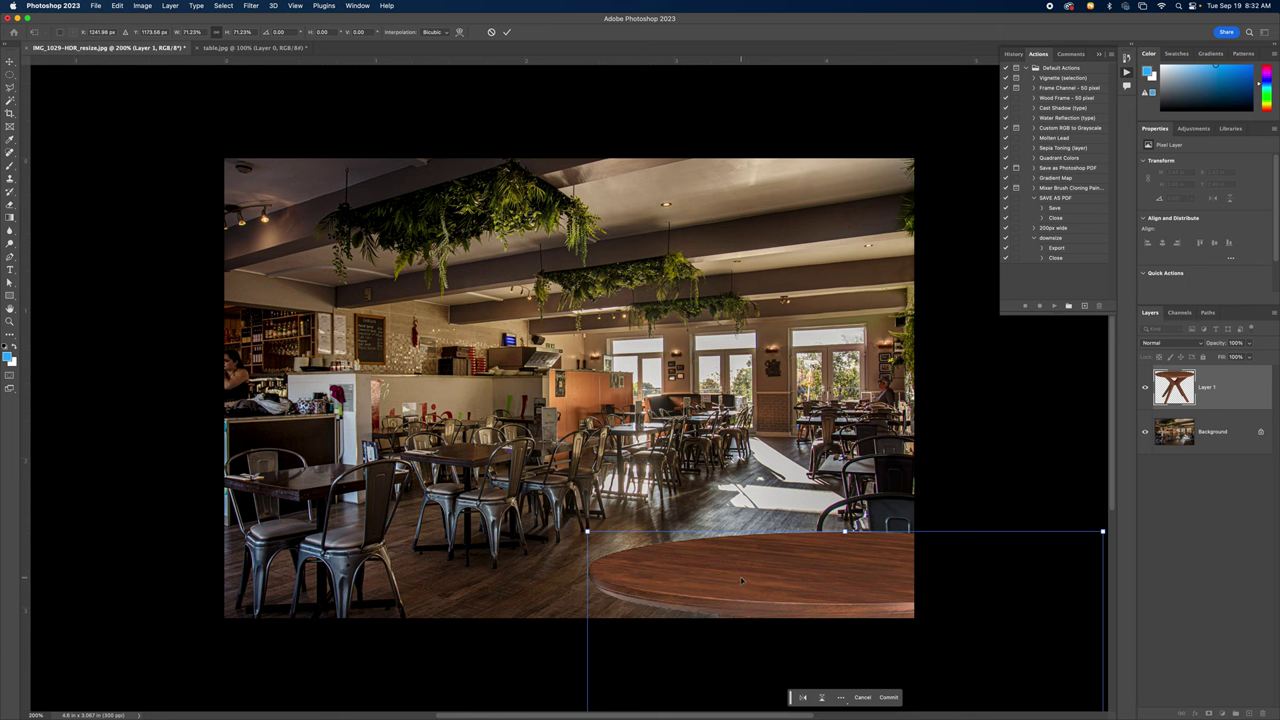
{"action": "key", "text": "Return"}
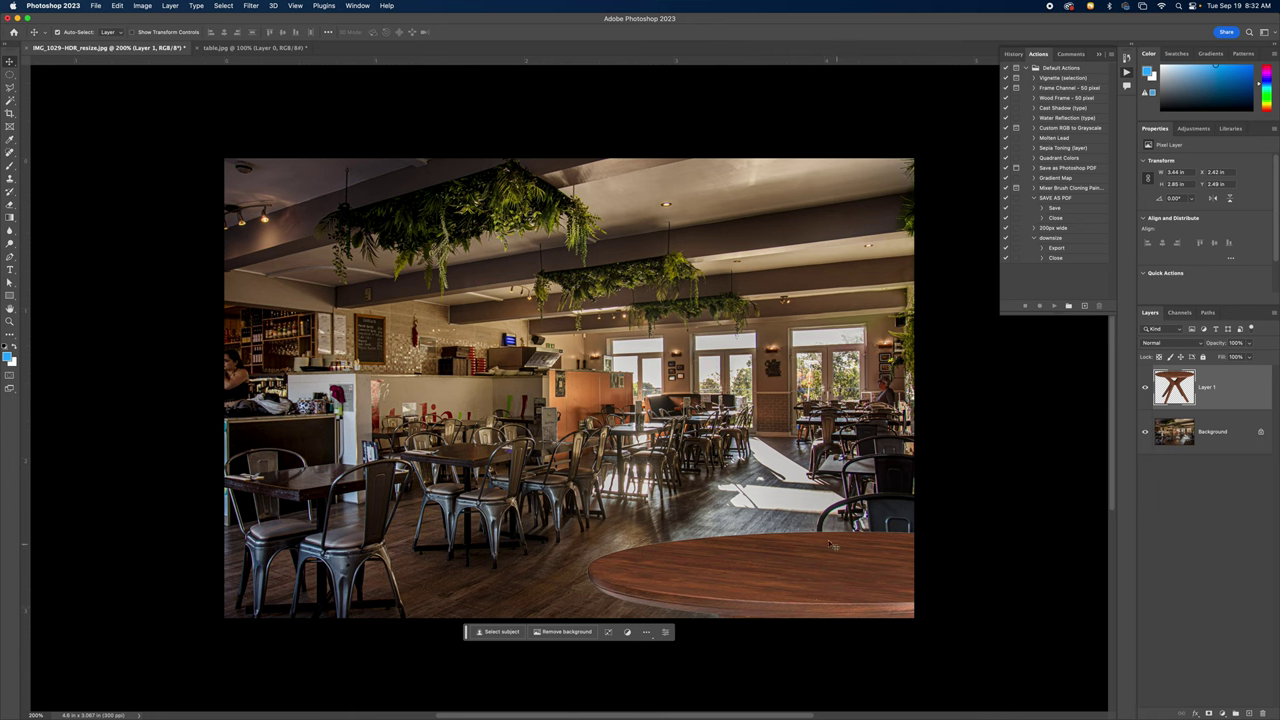
Step: Zoom in closely on the tabletop's edge, zoom back out, and bring up Layer > Matting
{"action": "key", "text": "super+space"}
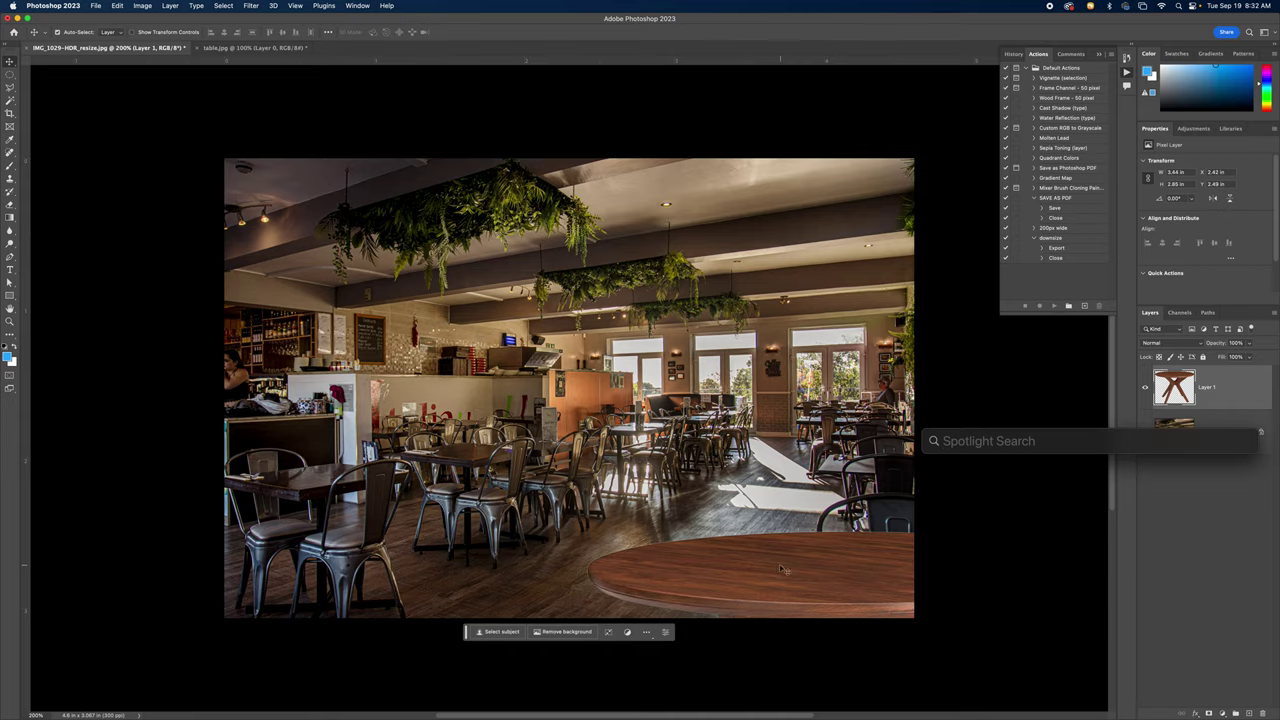
{"action": "left_click_drag", "start_coordinate": [790, 543], "coordinate": [895, 560]}
{"action": "scroll", "coordinate": [815, 523], "scroll_direction": "up", "scroll_amount": 8}
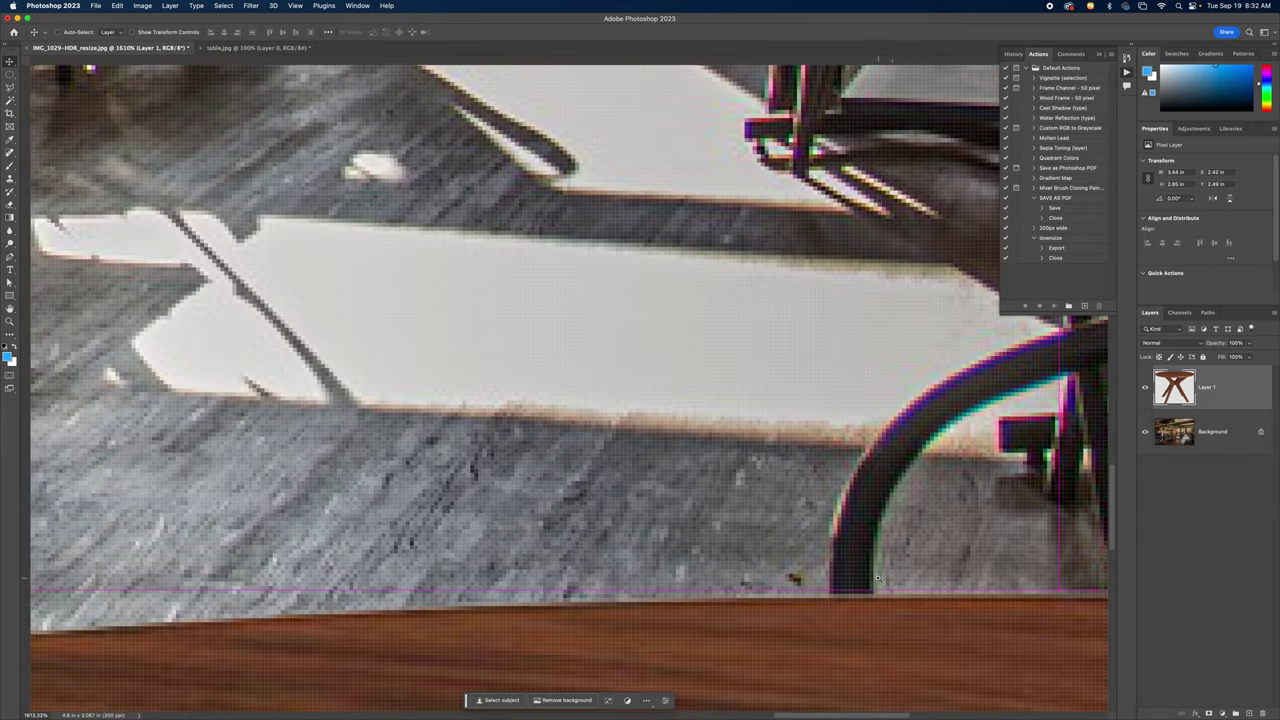
{"action": "scroll", "coordinate": [818, 468], "scroll_direction": "down", "scroll_amount": 10}
{"action": "scroll", "coordinate": [818, 468], "scroll_direction": "down", "scroll_amount": 5}
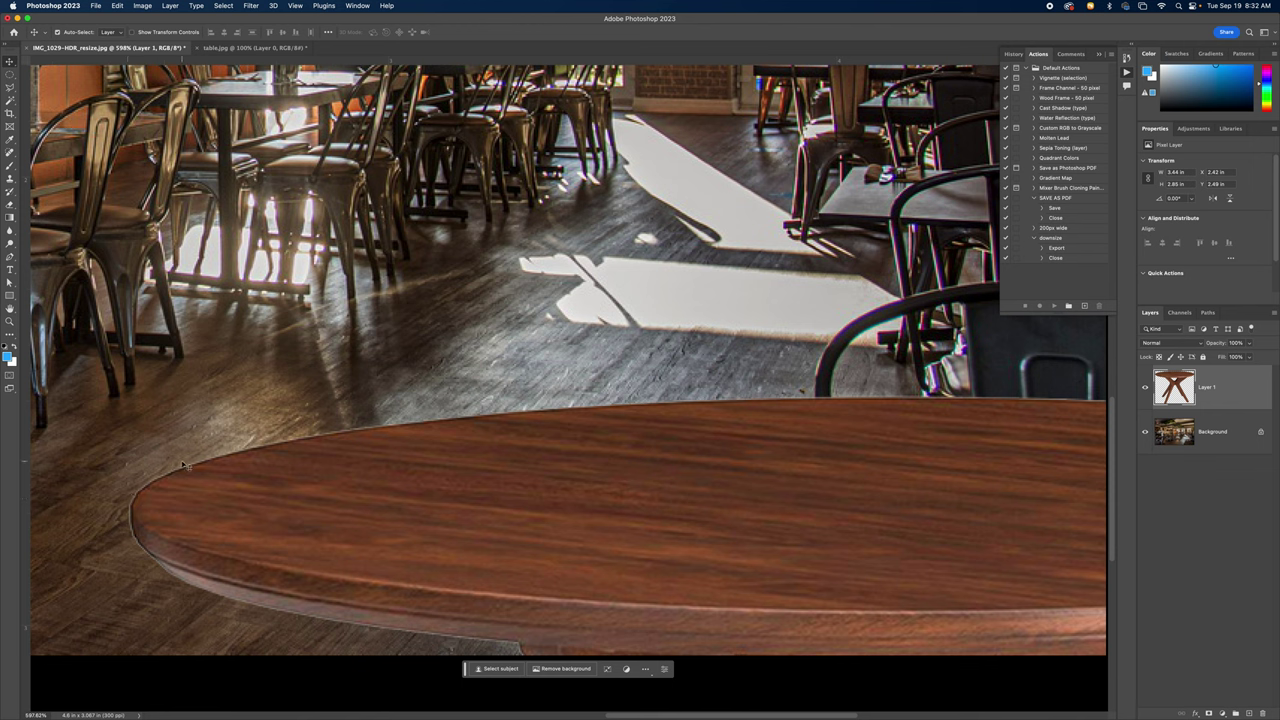
{"action": "left_click", "coordinate": [170, 6]}
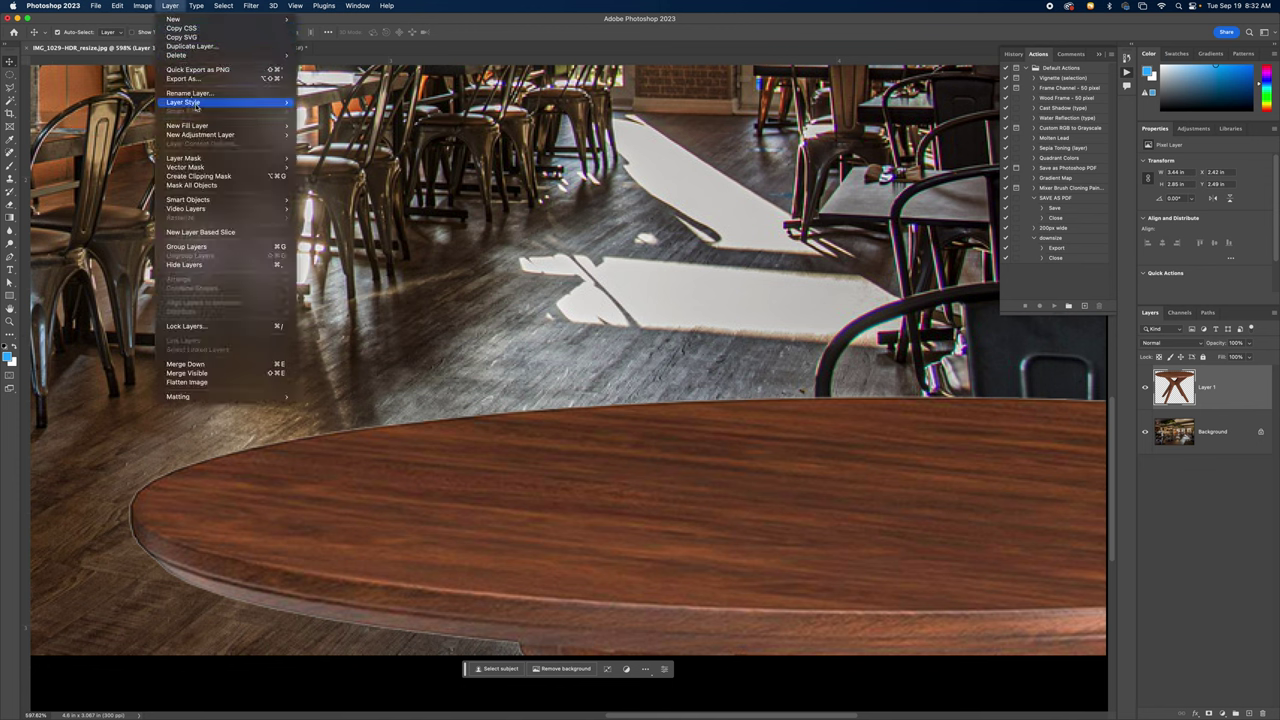
{"action": "mouse_move", "coordinate": [207, 397]}
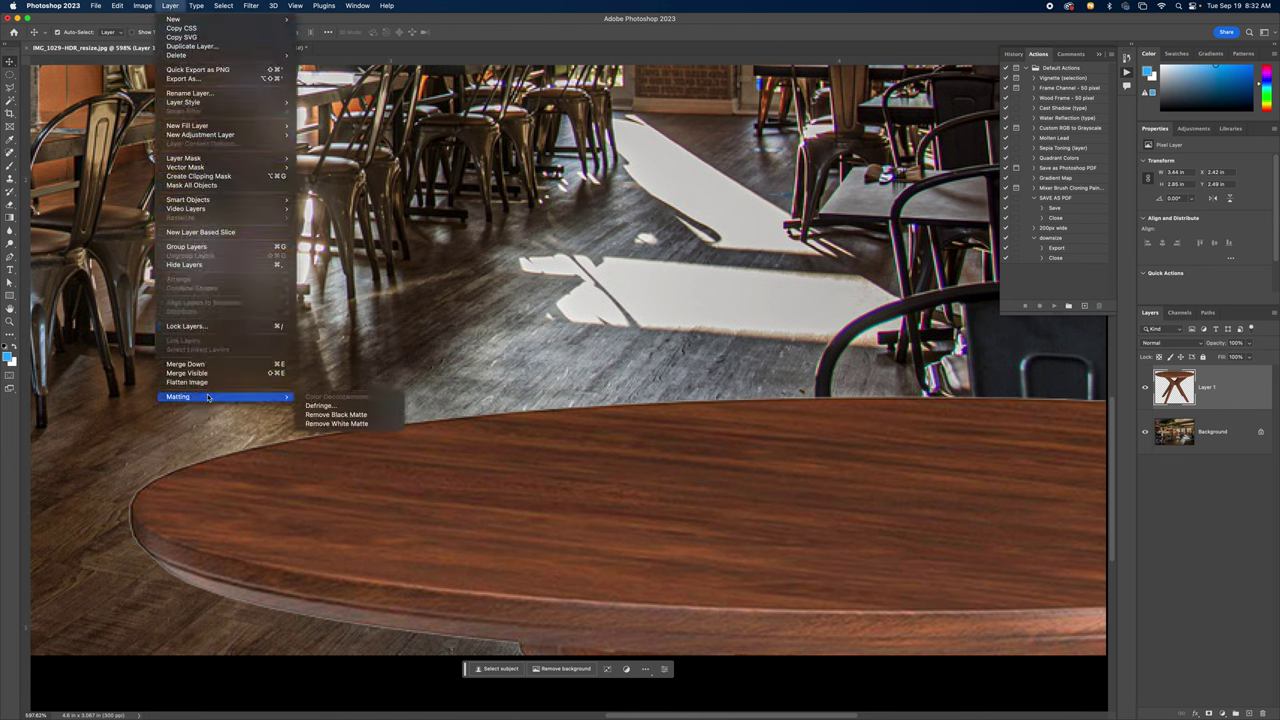
Step: Defringe the tabletop layer with a 1-pixel width, then fit the café image on screen
{"action": "left_click", "coordinate": [317, 406]}
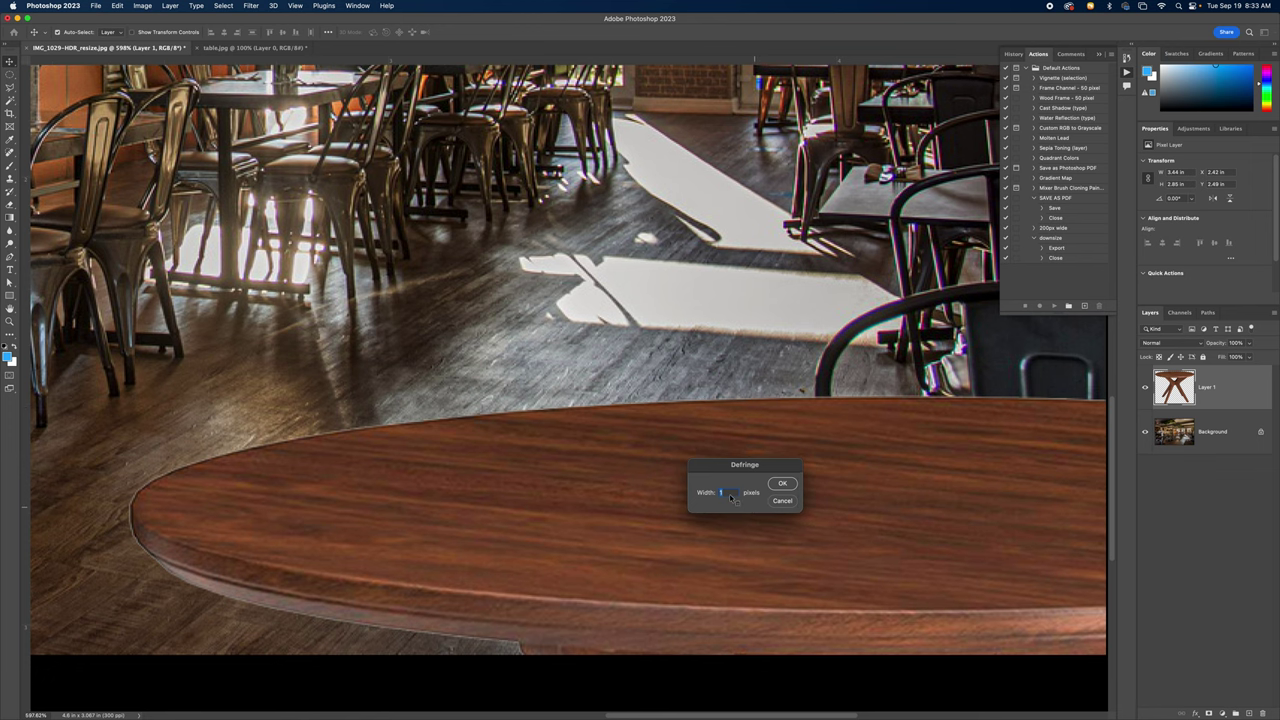
{"action": "left_click_drag", "start_coordinate": [720, 469], "coordinate": [235, 497]}
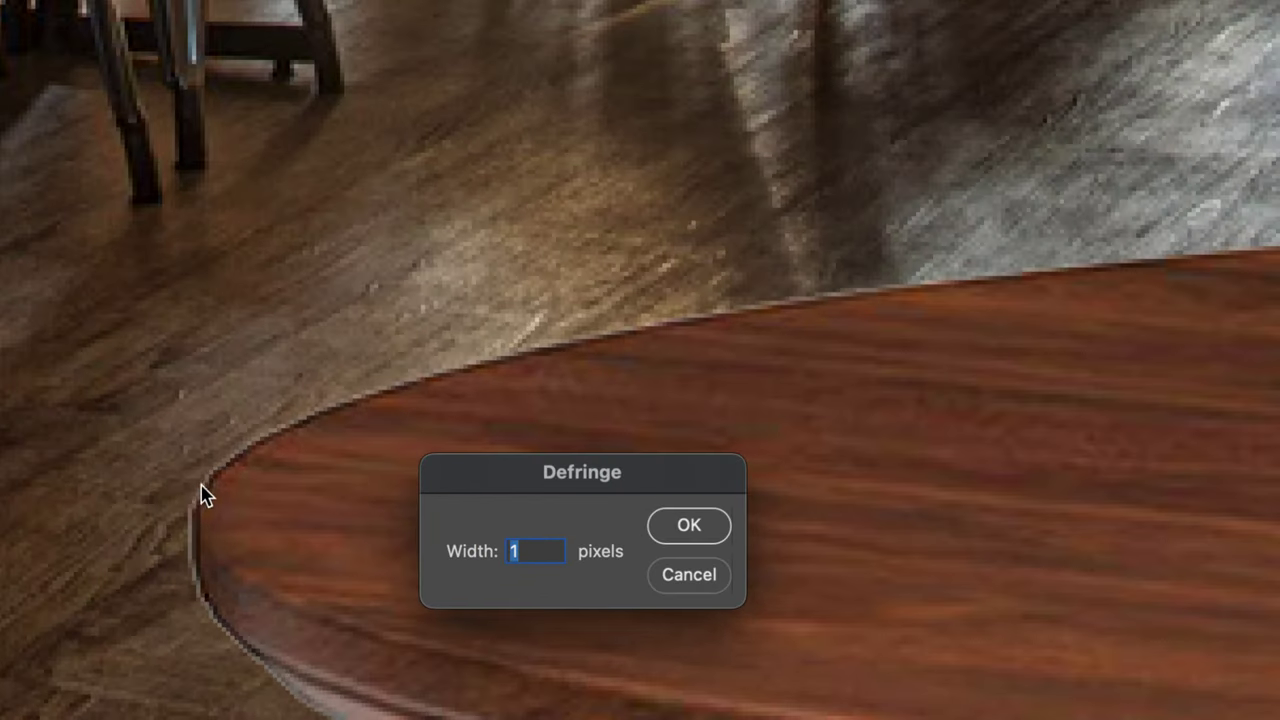
{"action": "left_click", "coordinate": [706, 528]}
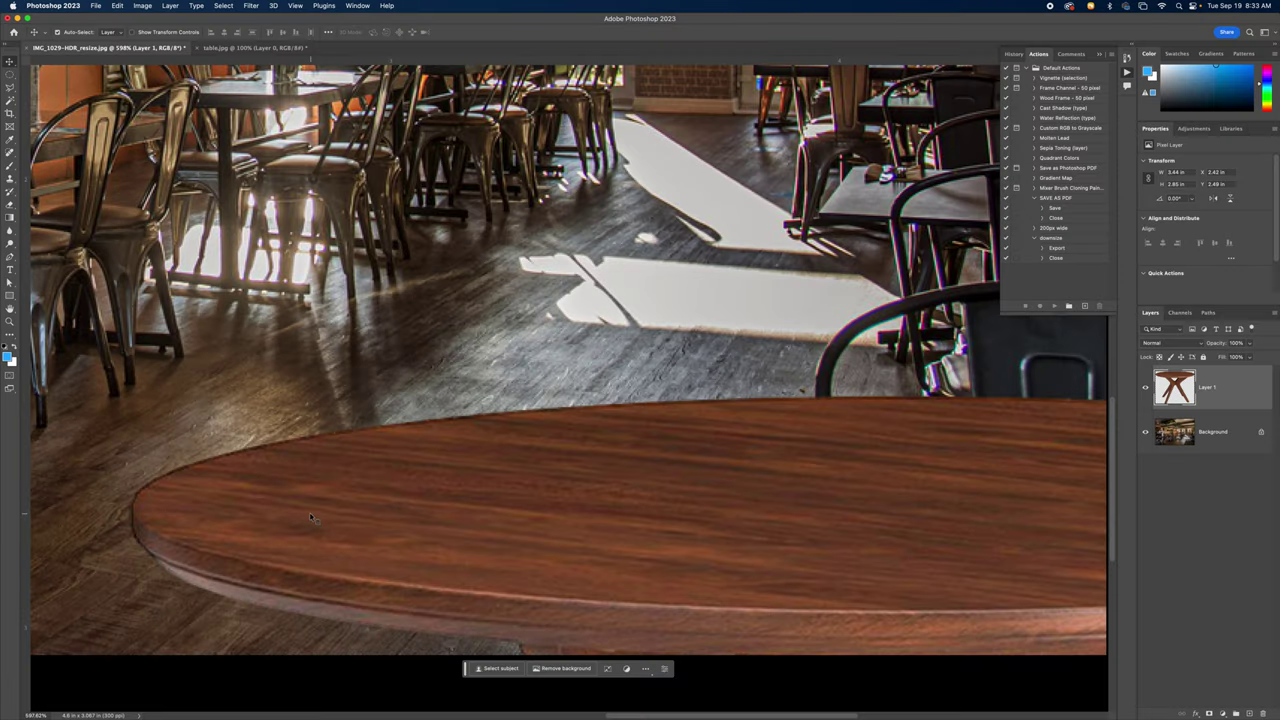
{"action": "key", "text": "super+0"}
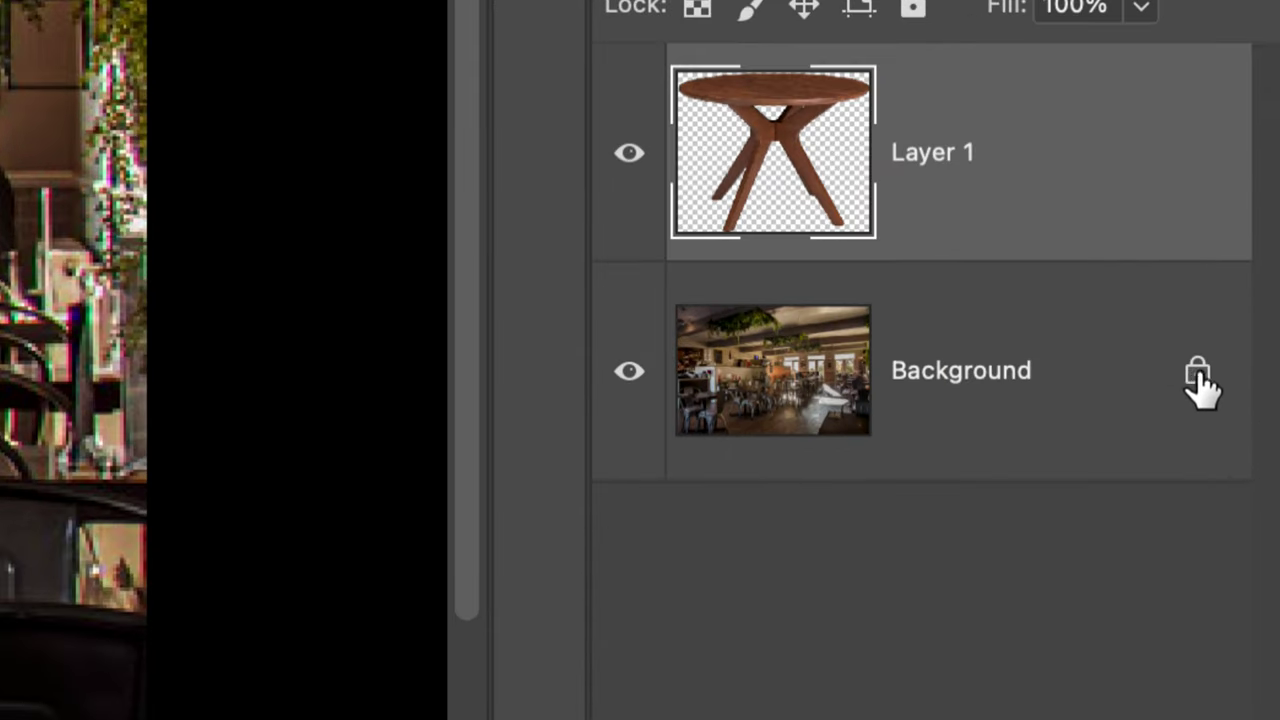
Step: Unlock the café Background into Layer 0 and convert it to a Smart Object
{"action": "left_click", "coordinate": [1195, 378]}
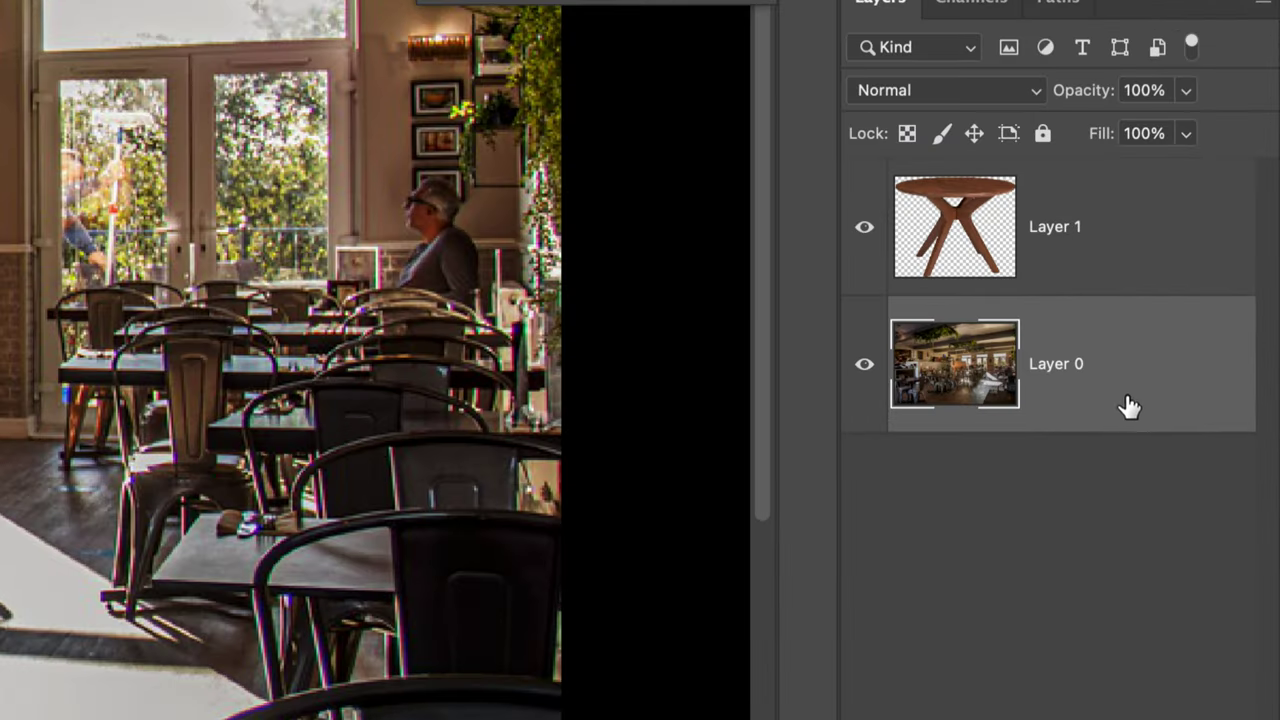
{"action": "right_click", "coordinate": [1146, 397]}
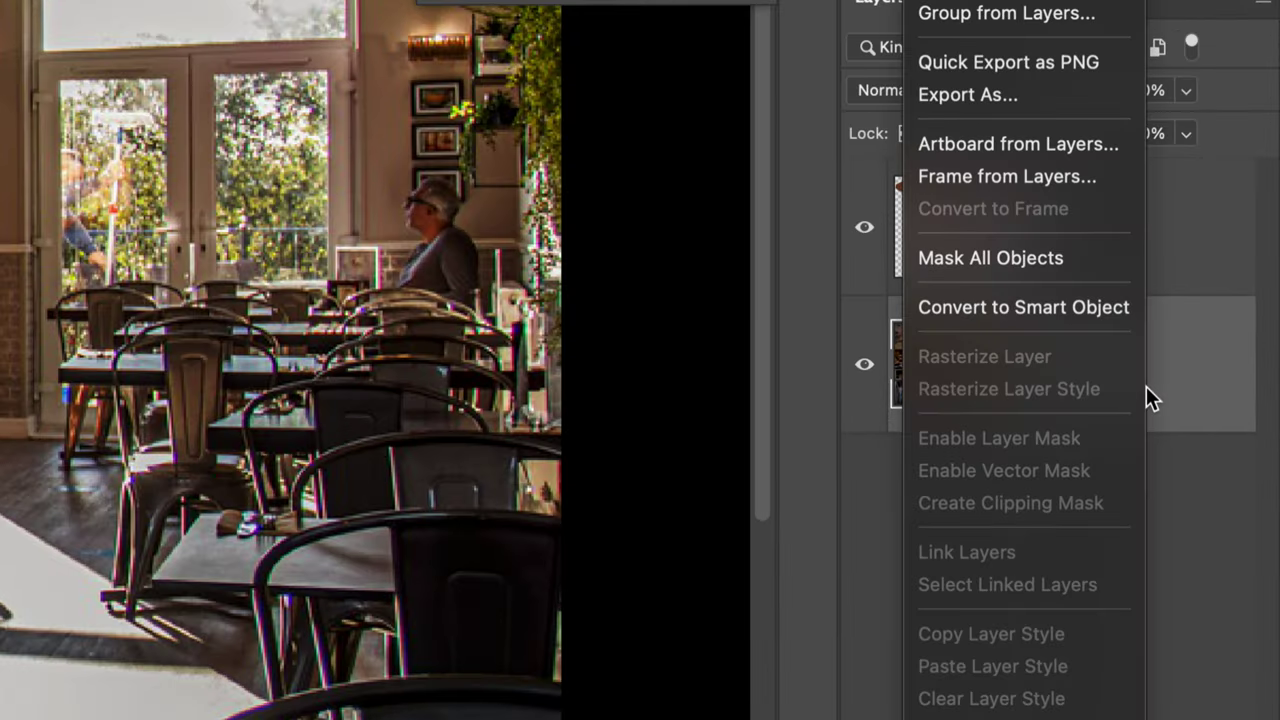
{"action": "left_click", "coordinate": [1053, 316]}
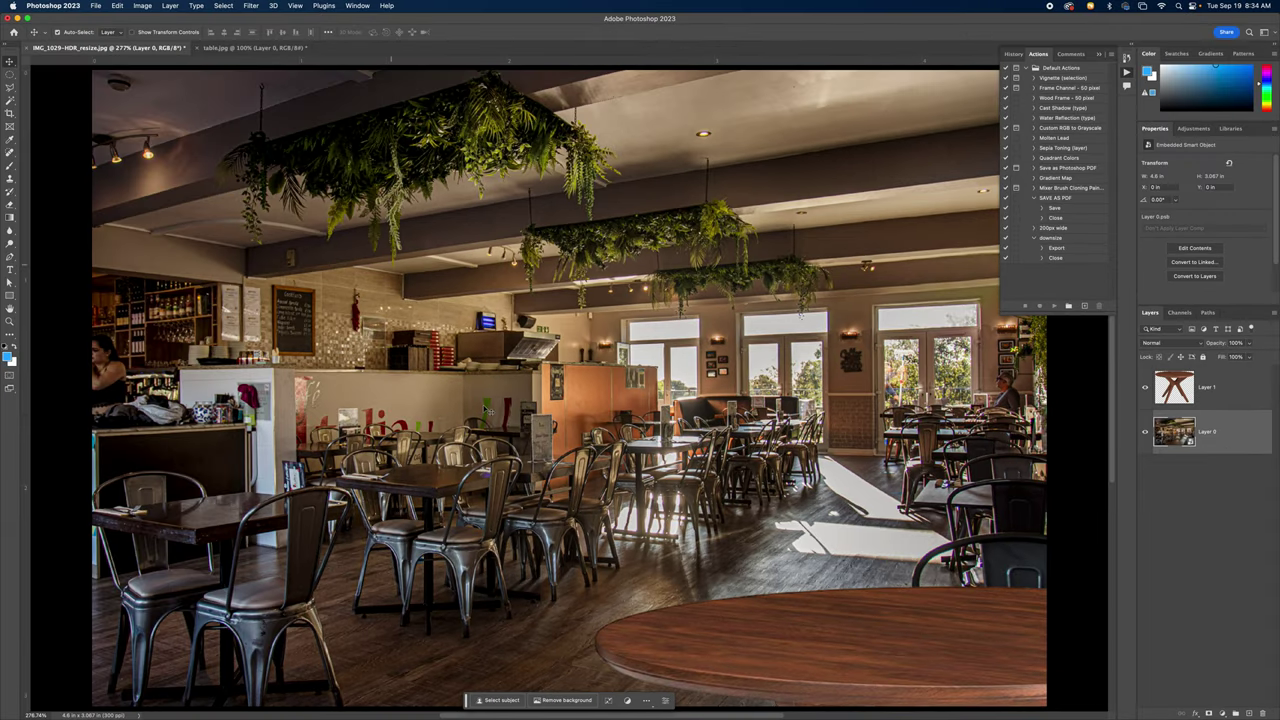
Step: Apply a Gaussian Blur smart filter with radius 3.3 to Layer 0 and keep it enabled
{"action": "left_click", "coordinate": [251, 6]}
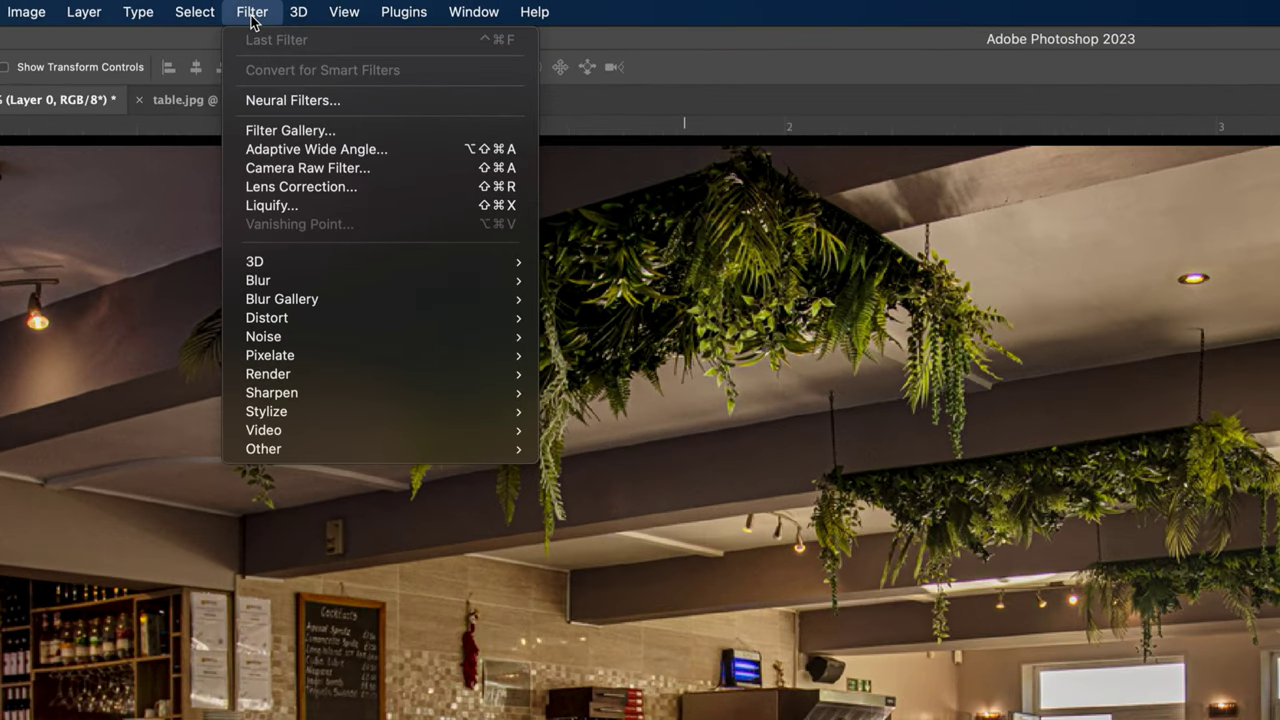
{"action": "mouse_move", "coordinate": [330, 288]}
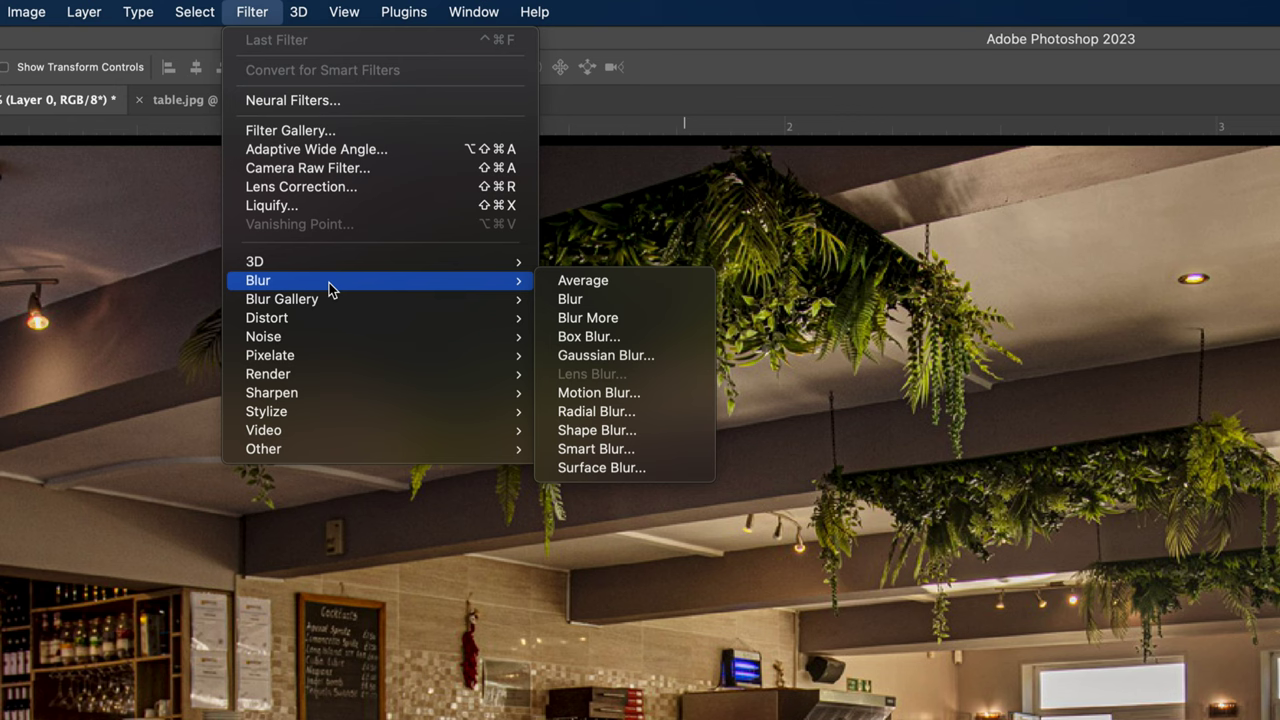
{"action": "left_click", "coordinate": [651, 362]}
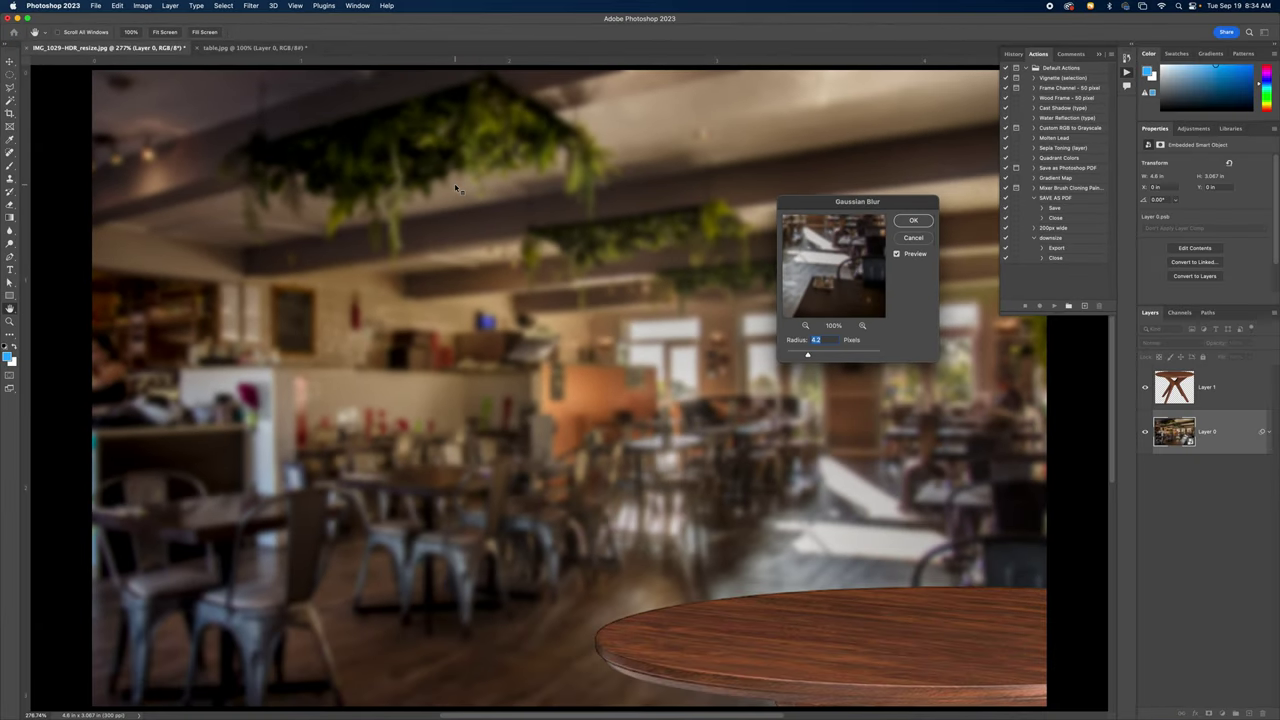
{"action": "left_click_drag", "start_coordinate": [809, 205], "coordinate": [743, 272]}
{"action": "left_click_drag", "start_coordinate": [742, 422], "coordinate": [729, 423]}
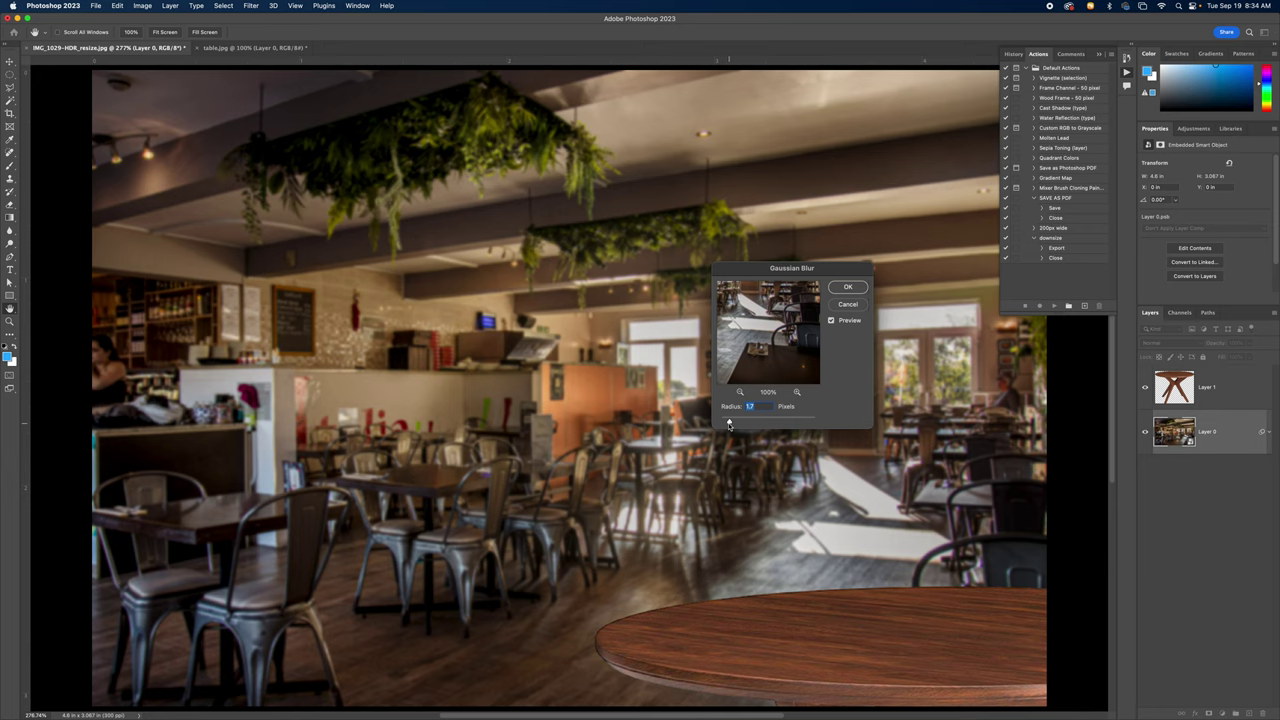
{"action": "left_click", "coordinate": [848, 288]}
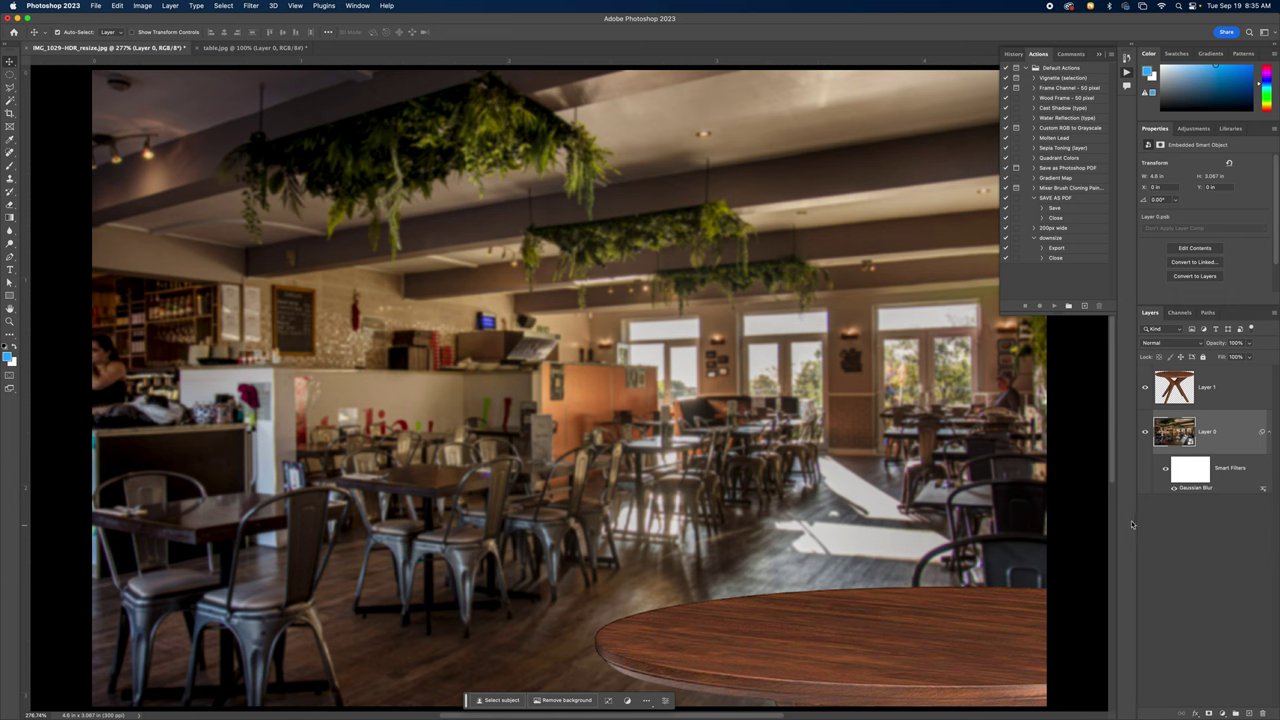
{"action": "left_click", "coordinate": [1167, 470]}
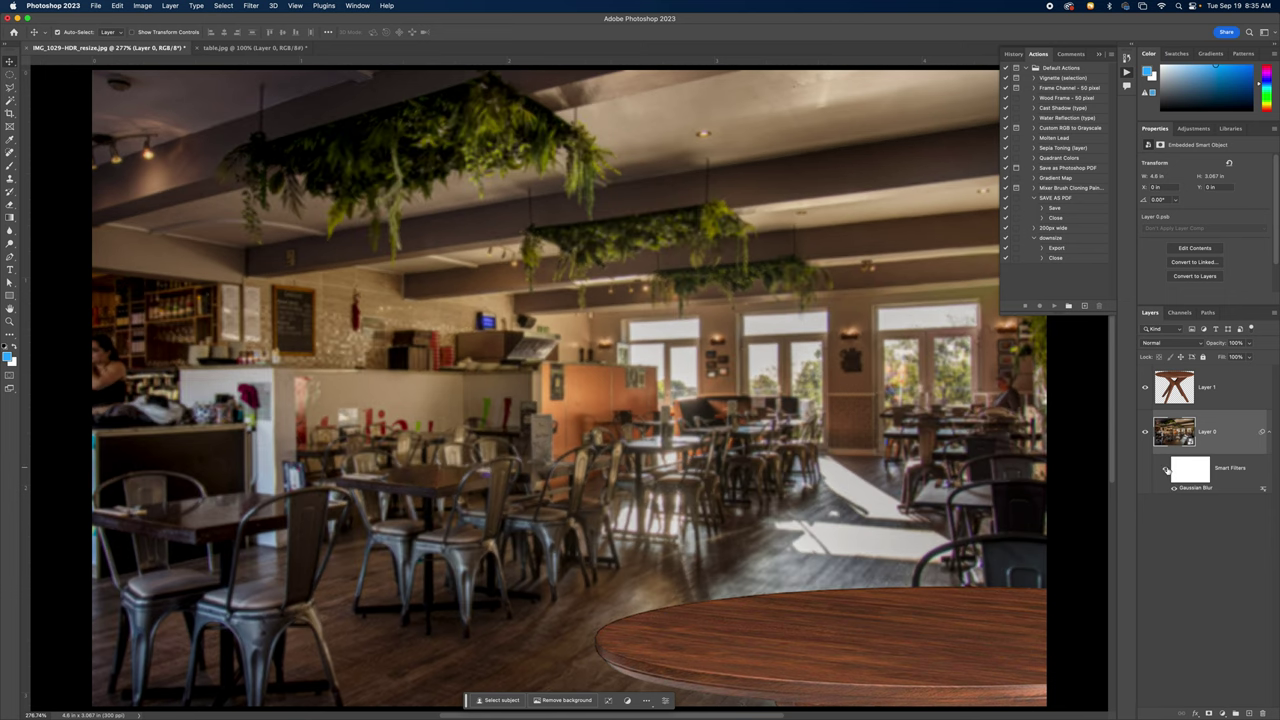
Step: Hide the blur filter, minimize the Coffee cup scene Finder window, and launch Illustrator
{"action": "left_click", "coordinate": [1166, 470]}
{"action": "key", "text": "super+Tab"}
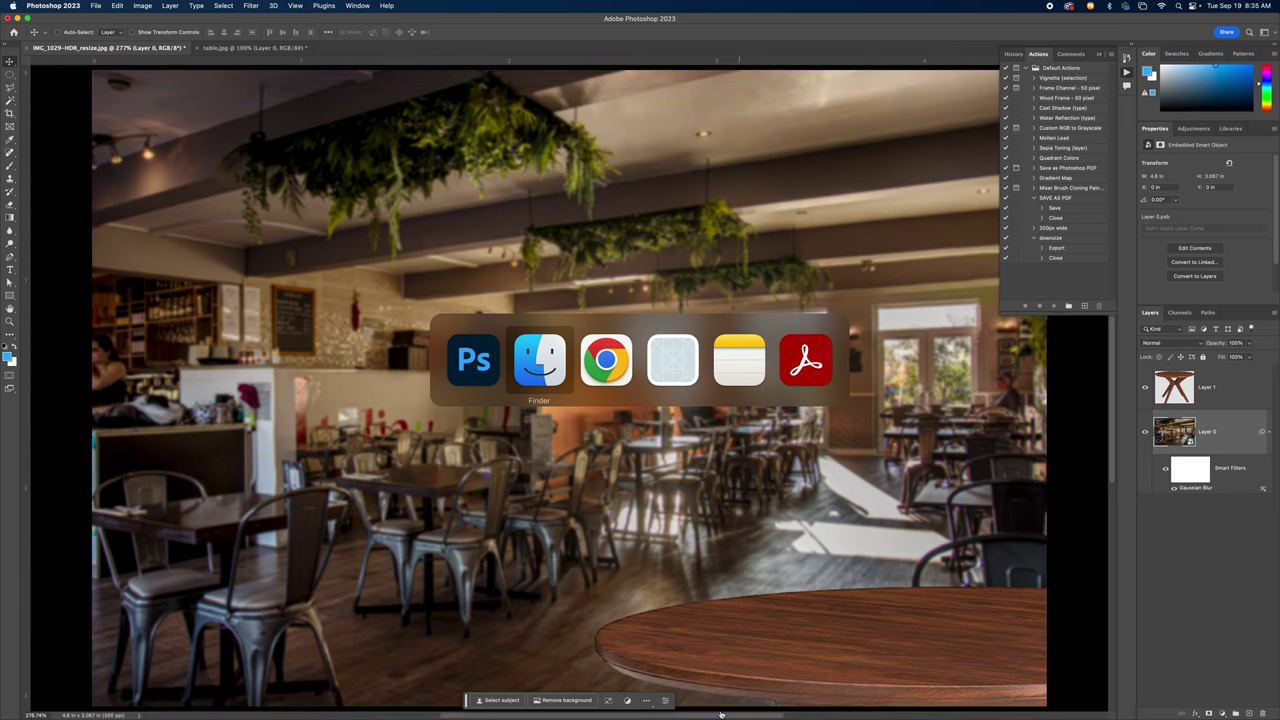
{"action": "mouse_move", "coordinate": [500, 710]}
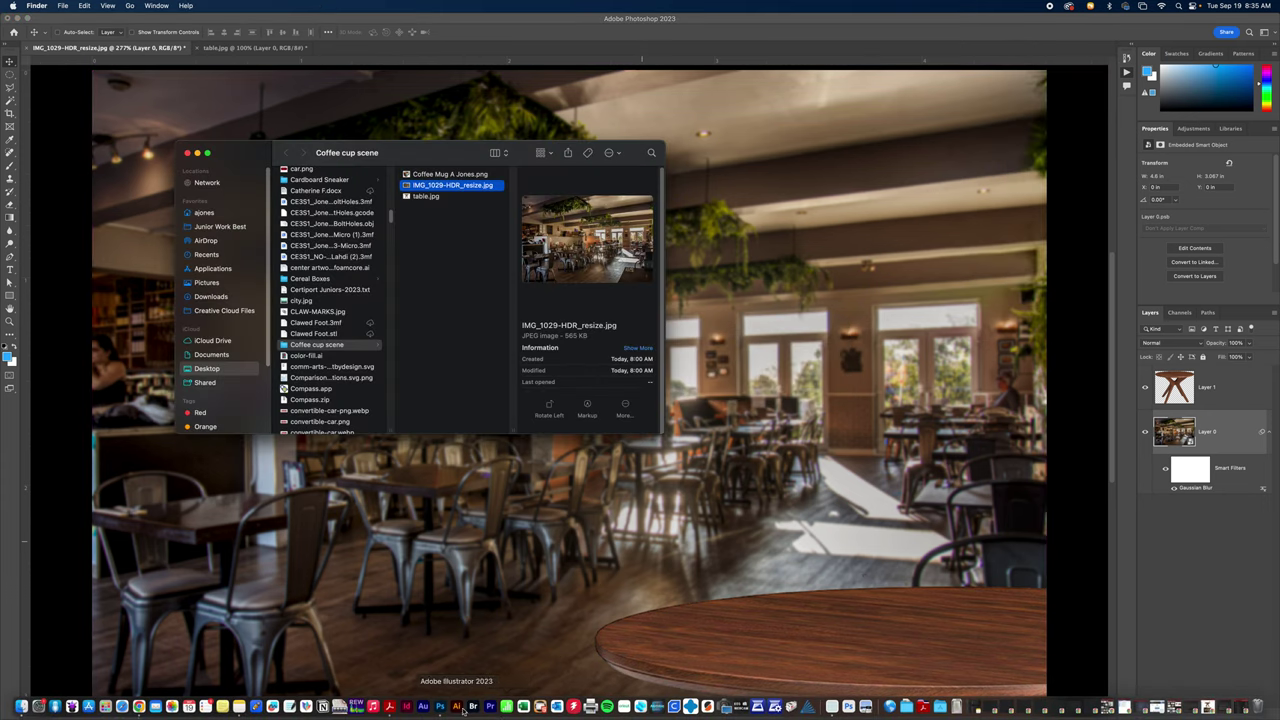
{"action": "left_click", "coordinate": [198, 154]}
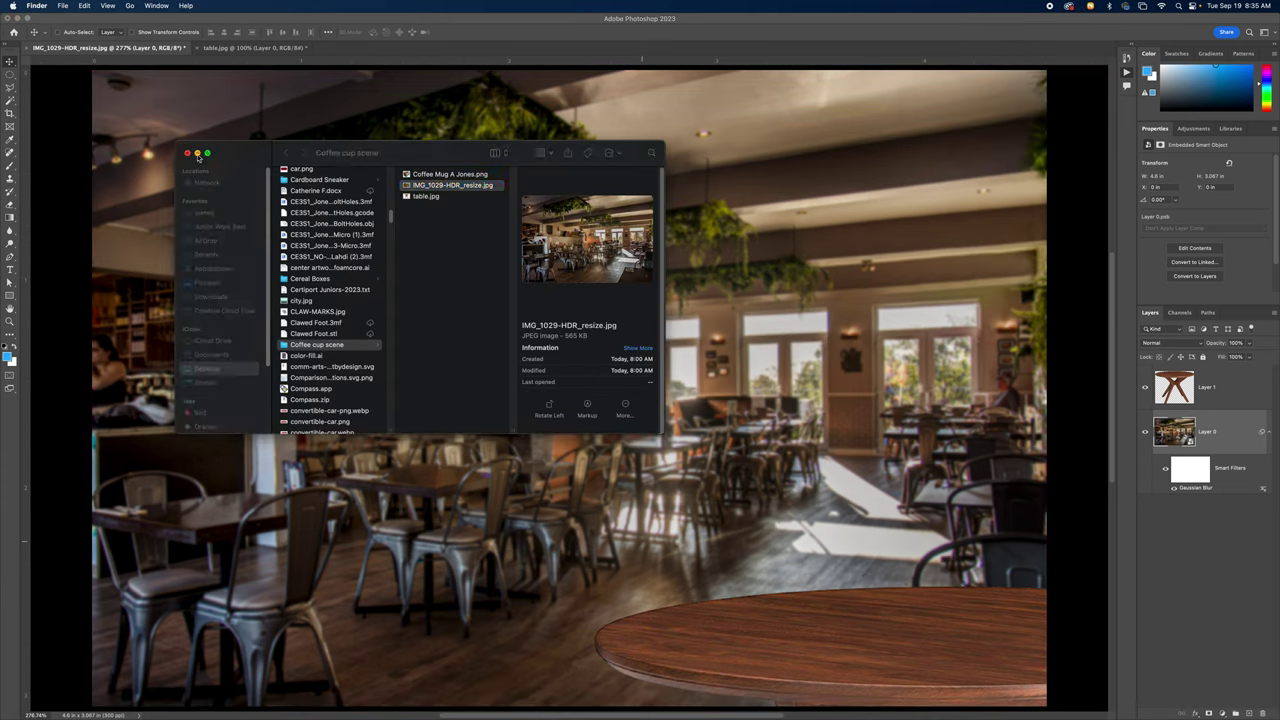
{"action": "left_click", "coordinate": [198, 155]}
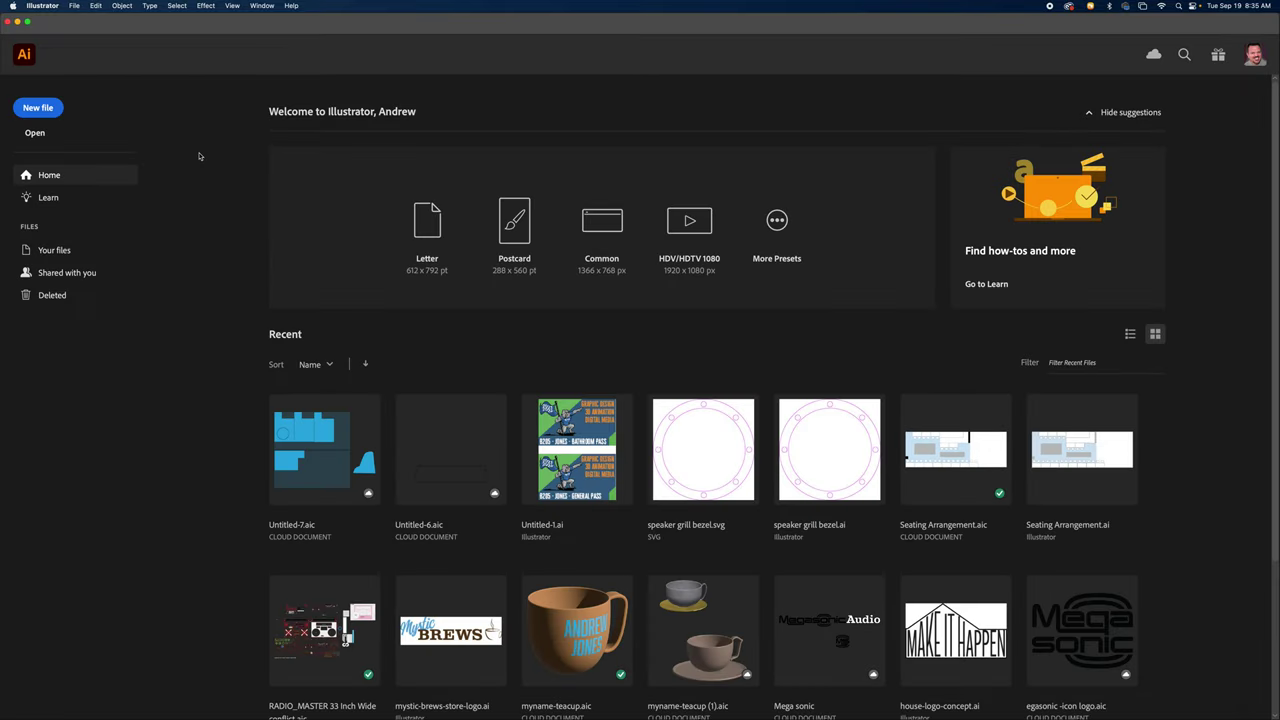
Step: Open Coffee Mug A Jones.png from recent files, nudge the mug slightly left, view at actual size
{"action": "left_click", "coordinate": [74, 6]}
{"action": "mouse_move", "coordinate": [120, 53]}
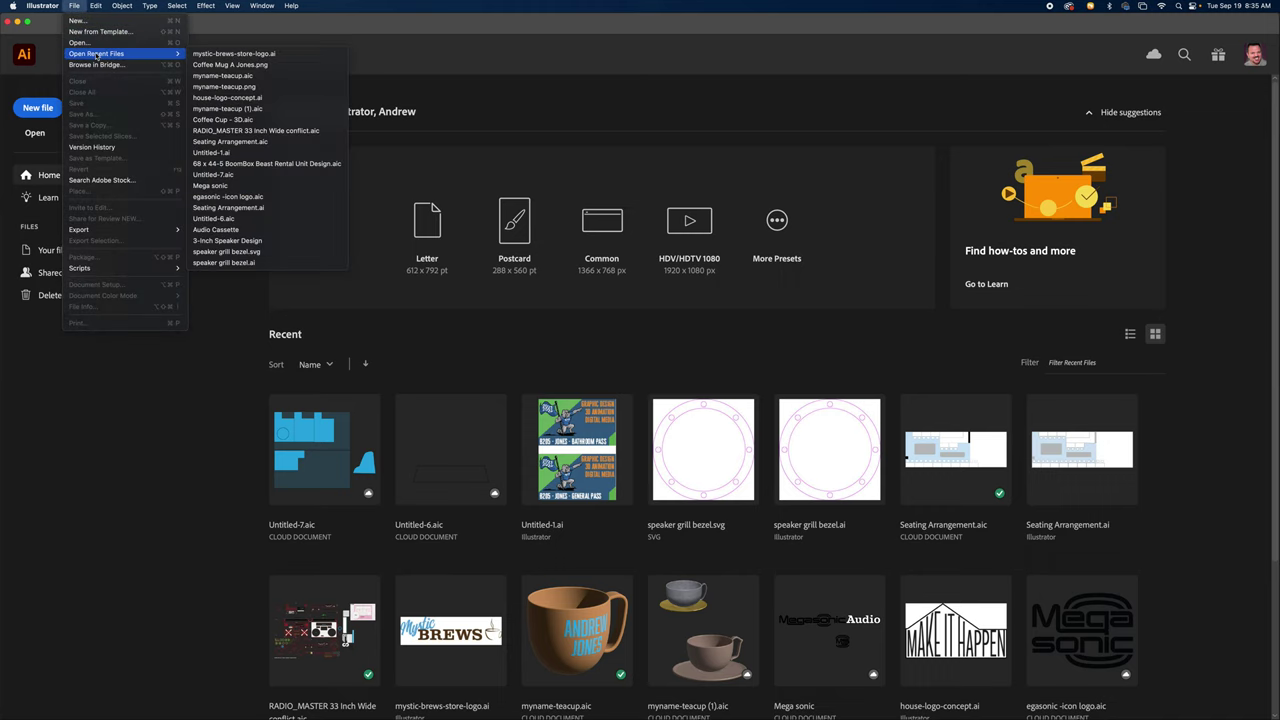
{"action": "left_click", "coordinate": [200, 66]}
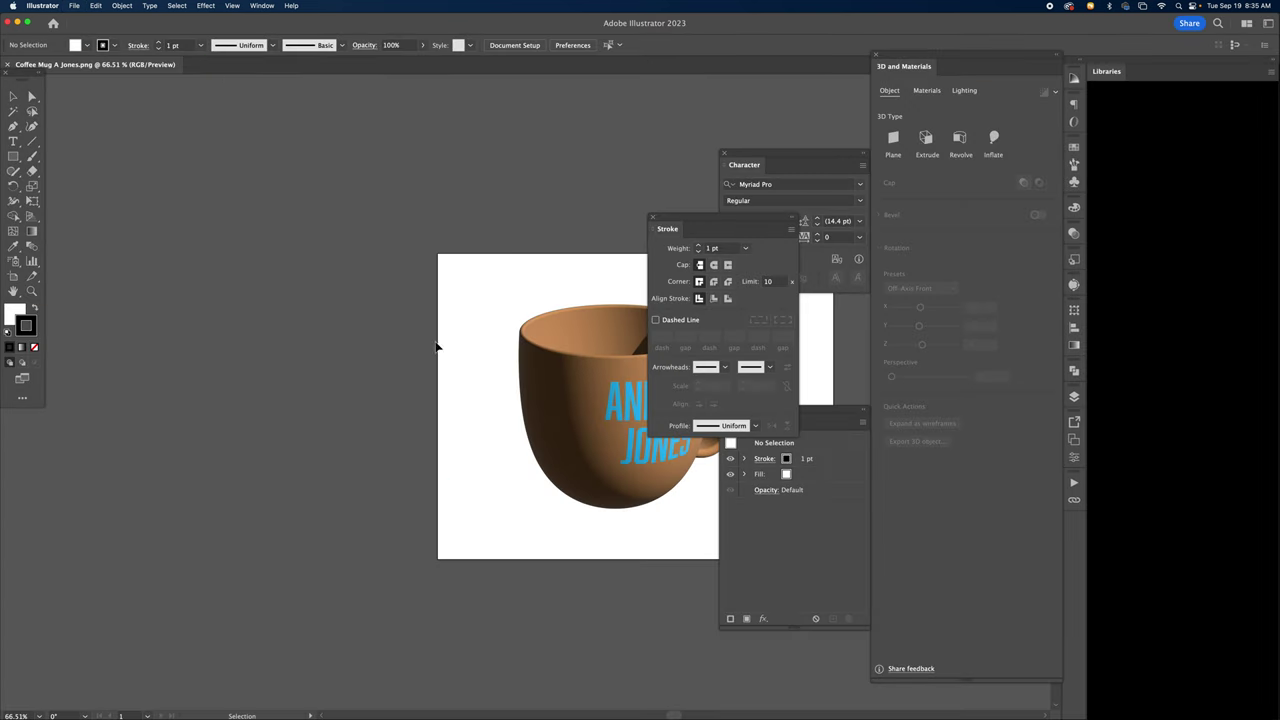
{"action": "left_click", "coordinate": [527, 364]}
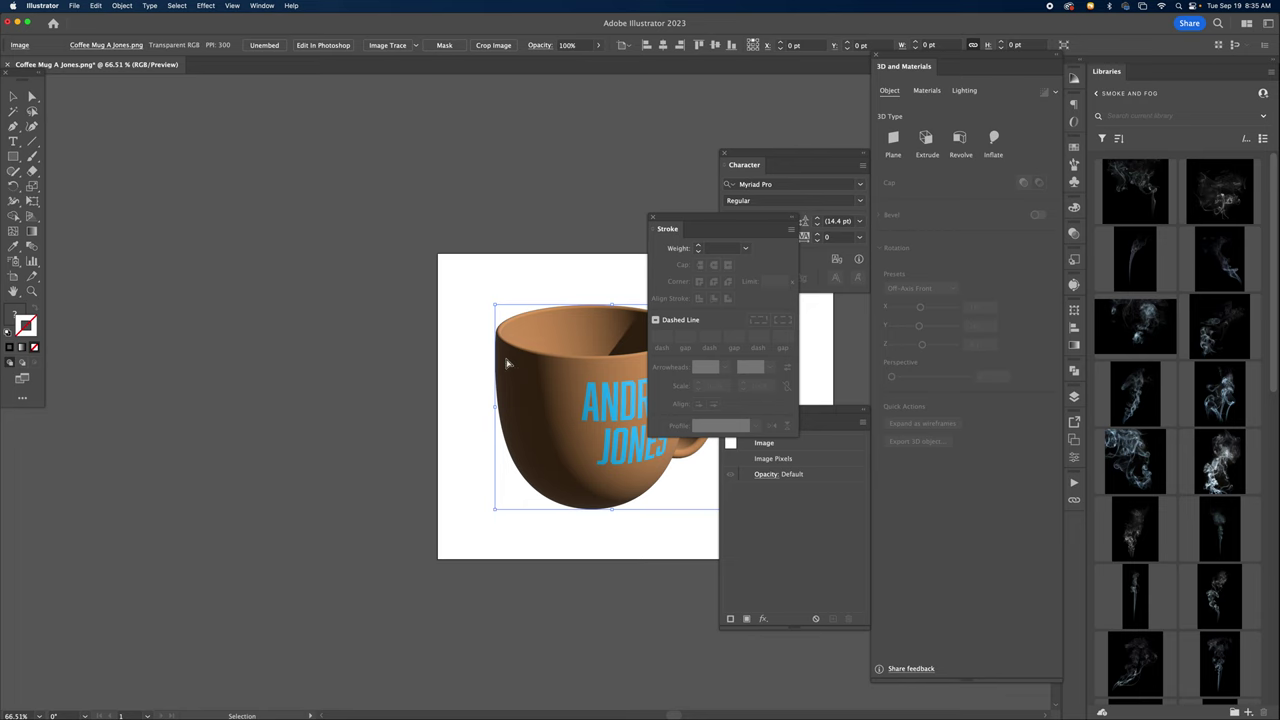
{"action": "left_click_drag", "start_coordinate": [574, 368], "coordinate": [580, 366]}
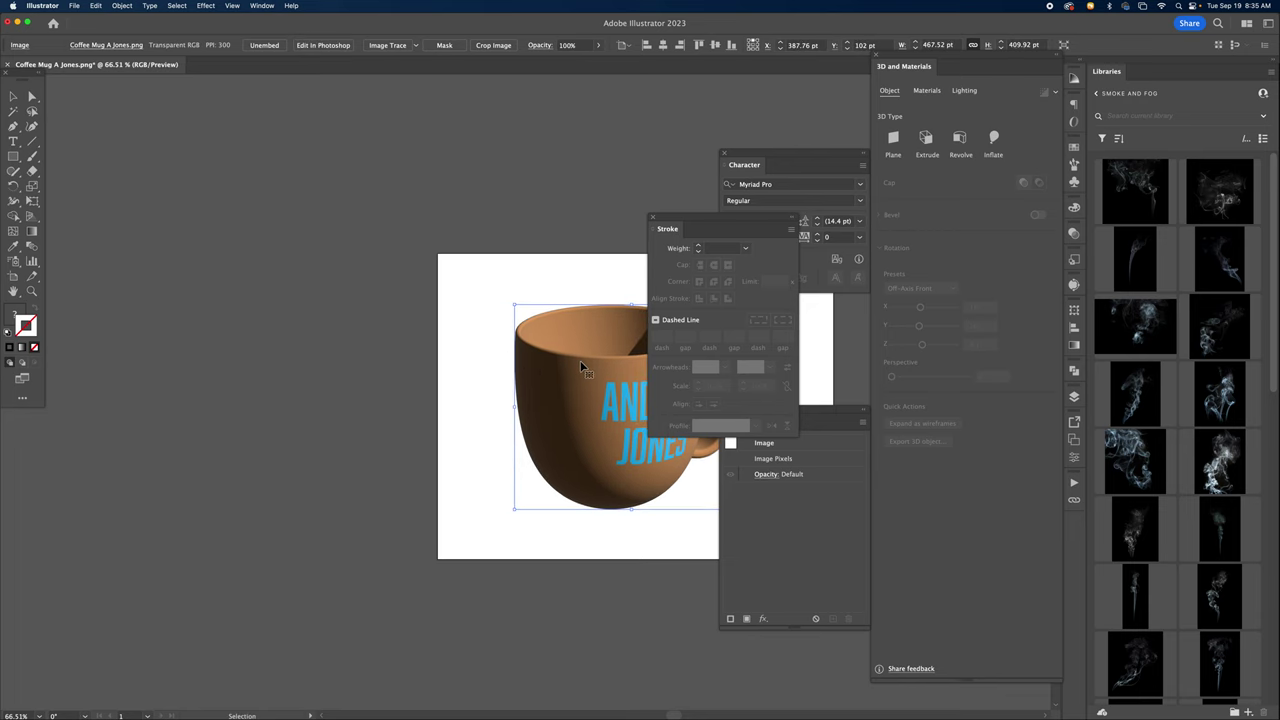
{"action": "key", "text": "super+1"}
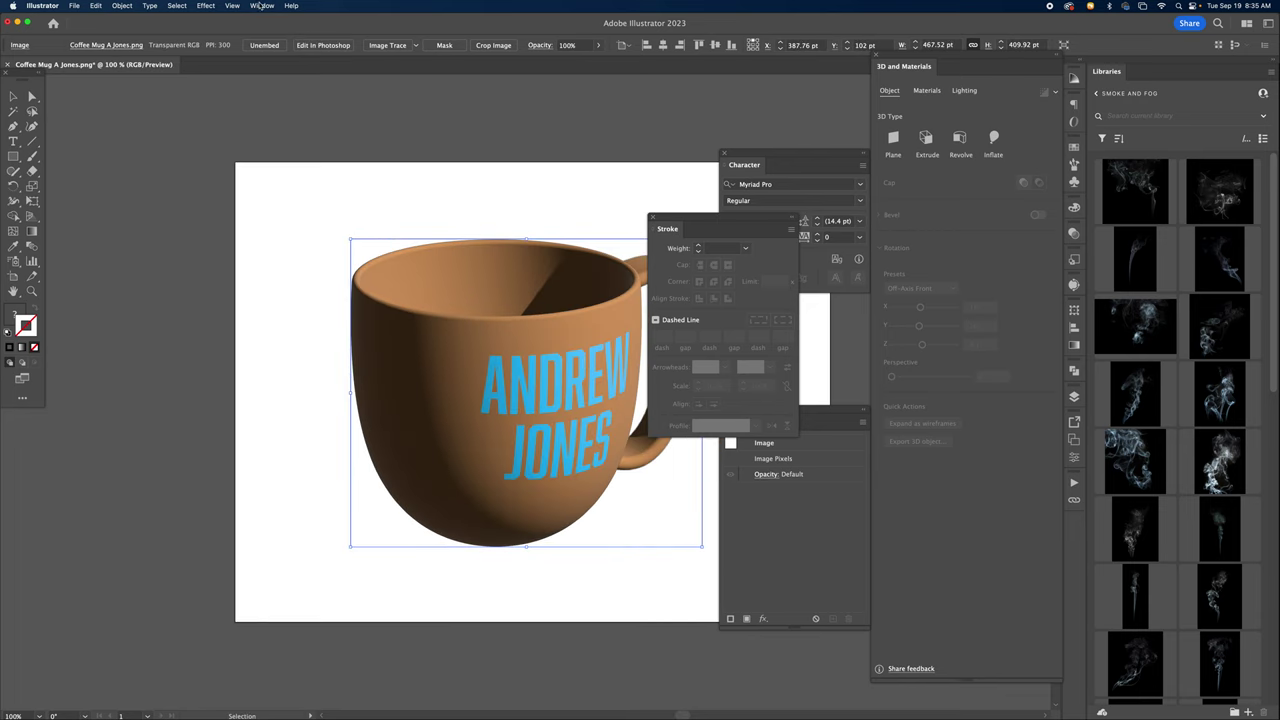
Step: Reset the workspace to the Essentials Classic layout and reselect the mug image
{"action": "left_click", "coordinate": [262, 5]}
{"action": "mouse_move", "coordinate": [340, 59]}
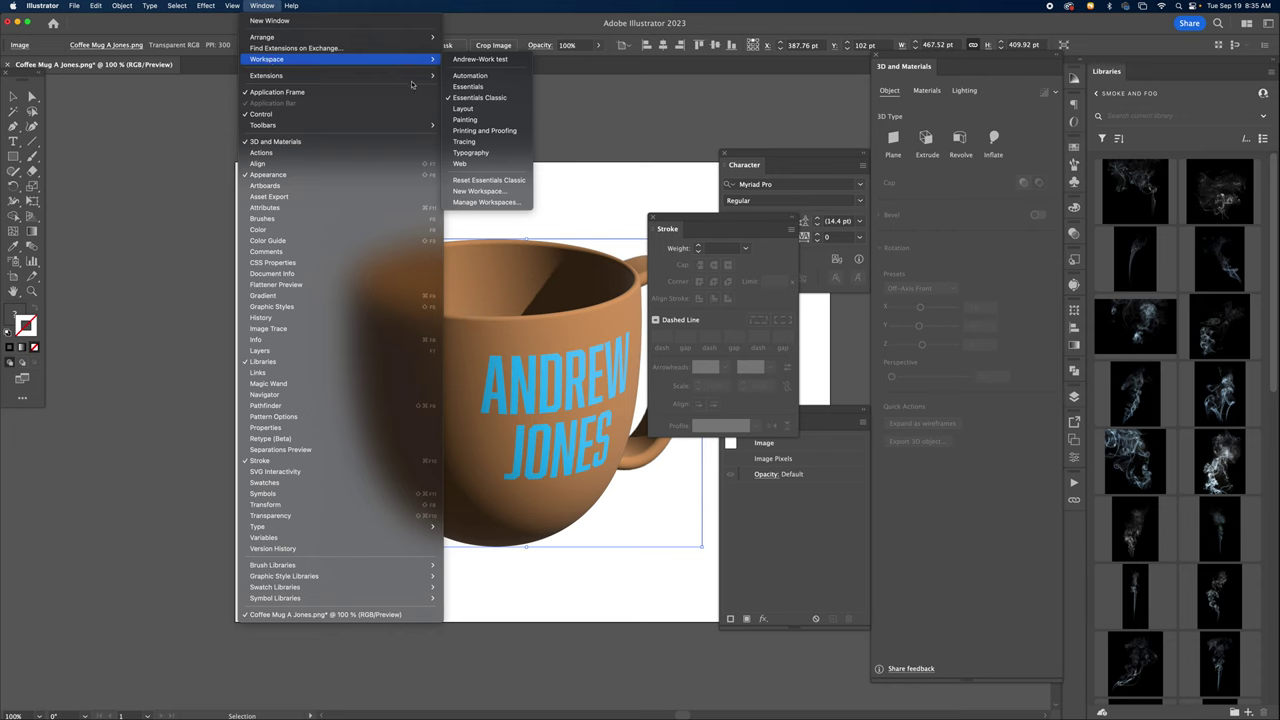
{"action": "left_click", "coordinate": [478, 181]}
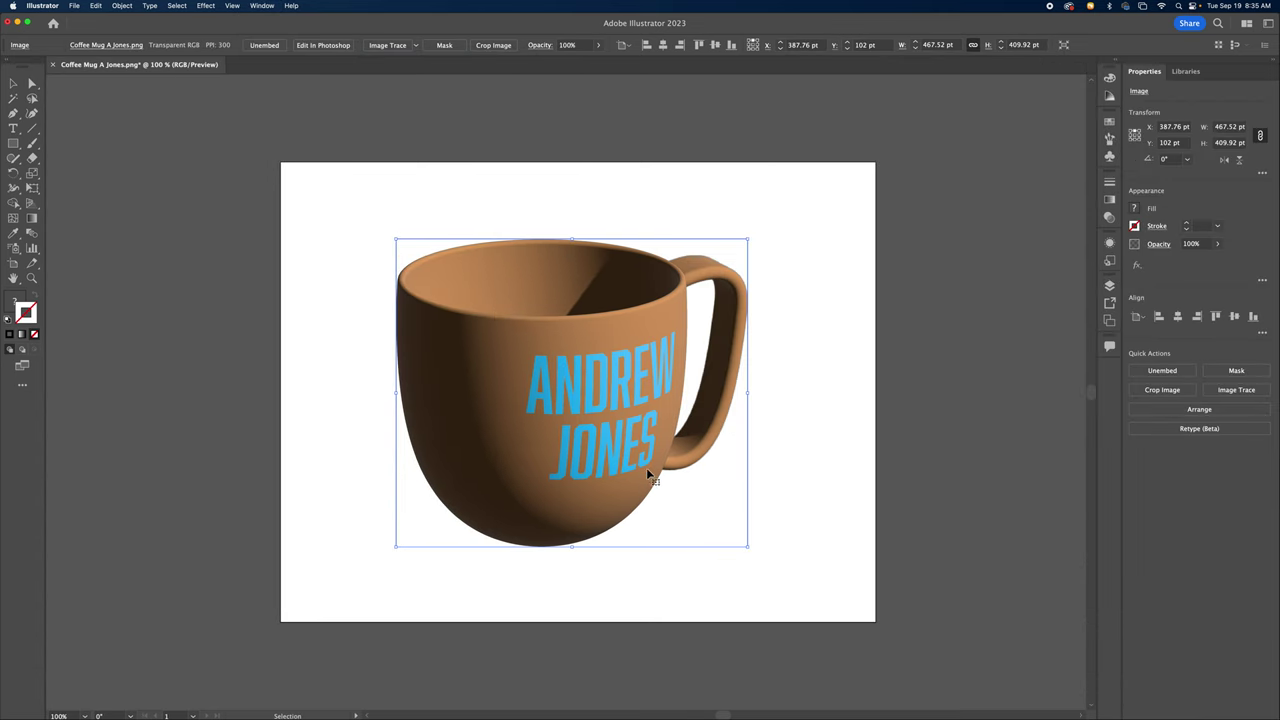
{"action": "left_click", "coordinate": [777, 443]}
{"action": "left_click", "coordinate": [624, 419]}
Step: Export the mug artwork as 'mug 1.png', a 300 ppi transparent PNG
{"action": "left_click", "coordinate": [75, 6]}
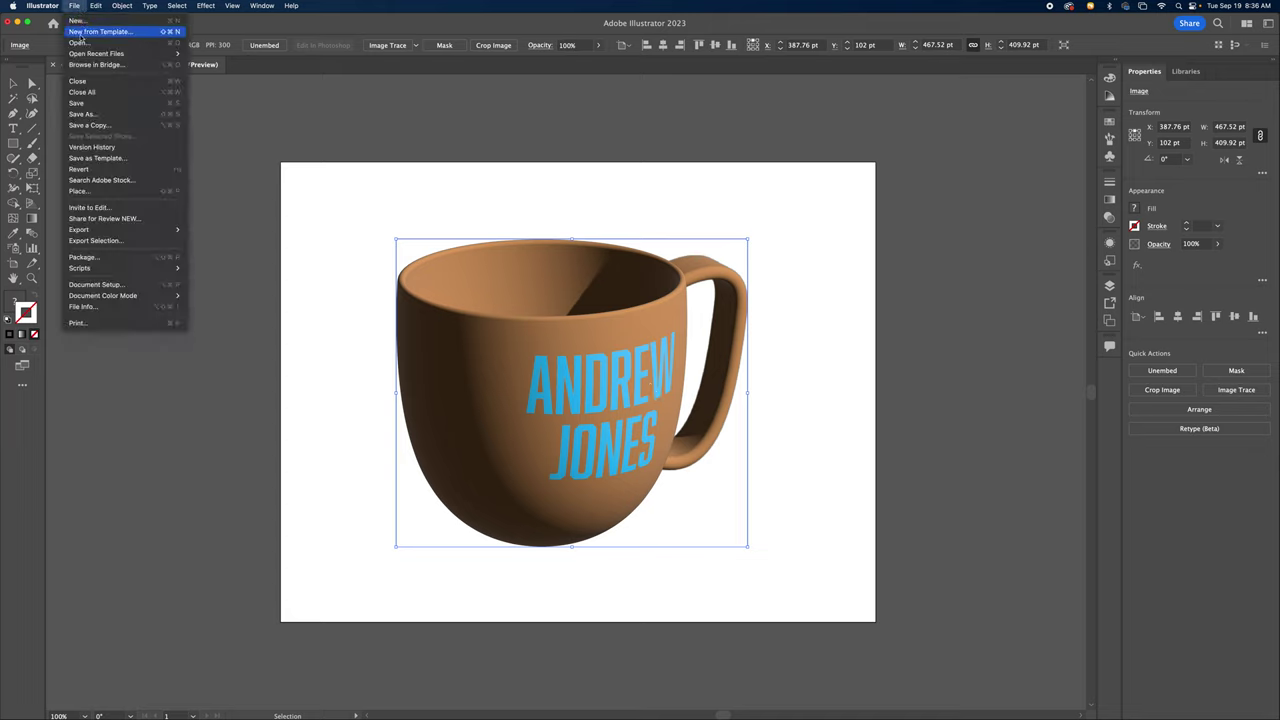
{"action": "mouse_move", "coordinate": [73, 231]}
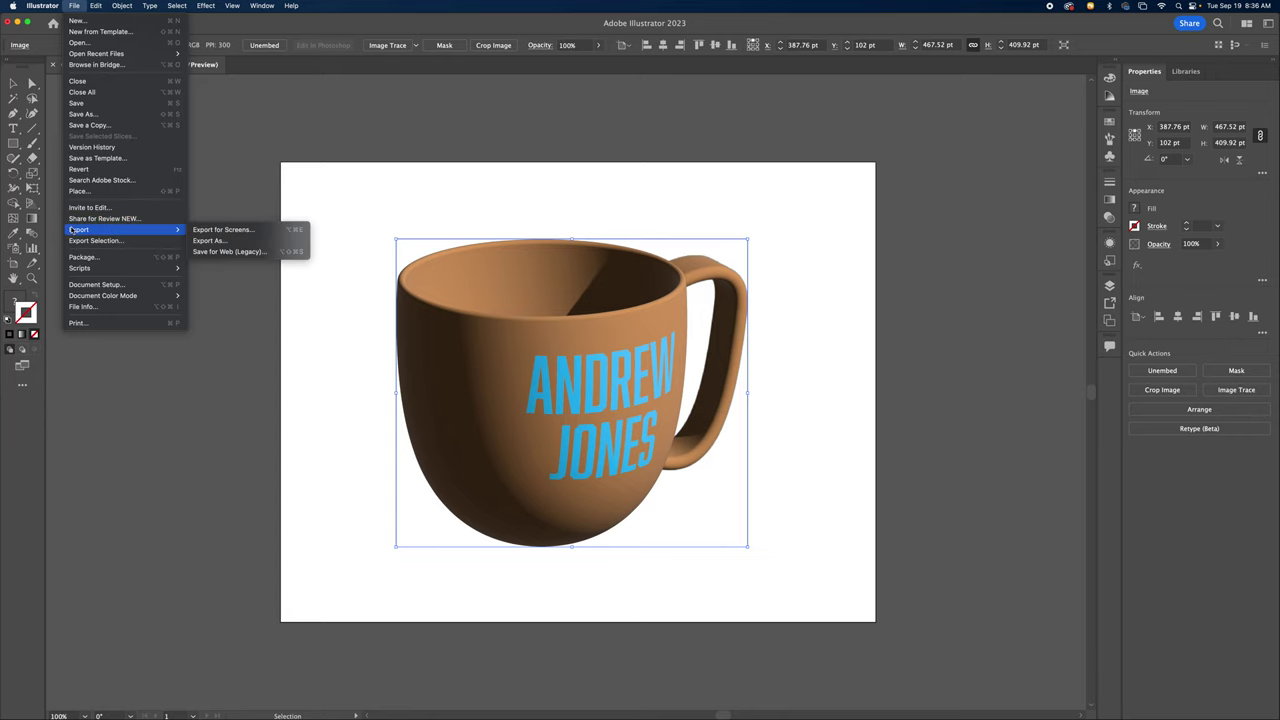
{"action": "left_click", "coordinate": [223, 241]}
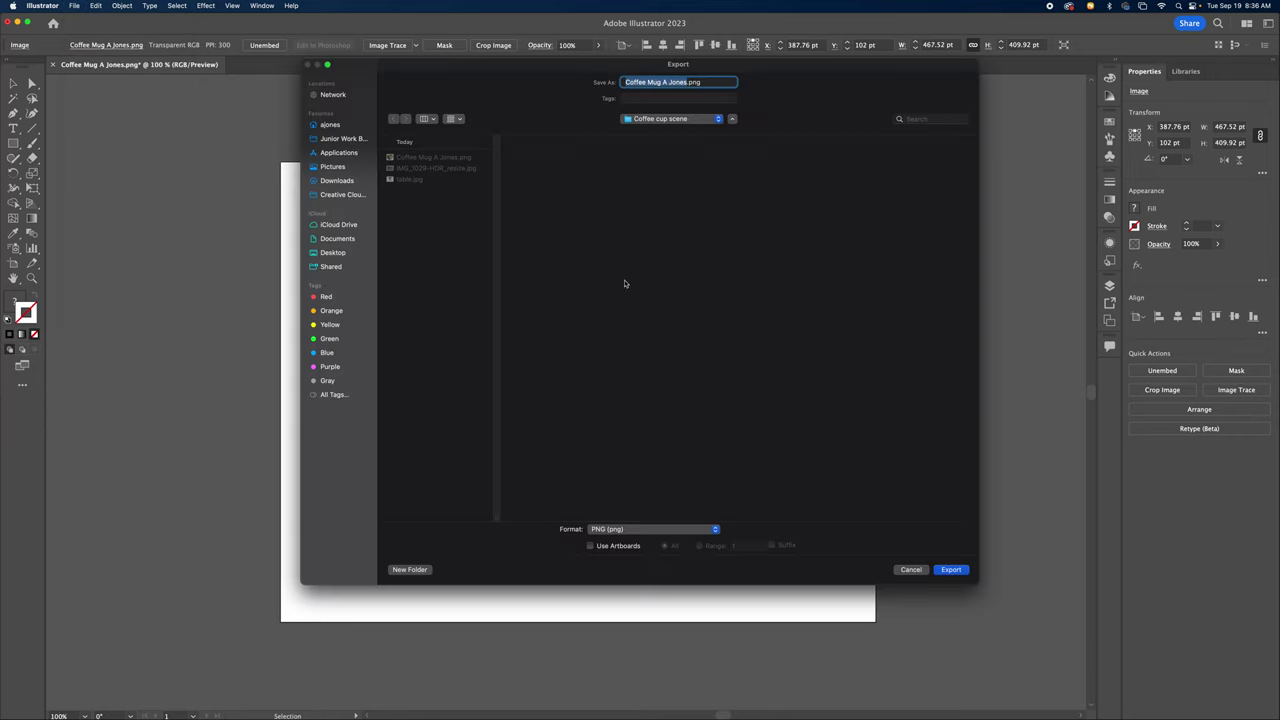
{"action": "type", "text": "mug 1"}
{"action": "left_click", "coordinate": [952, 571]}
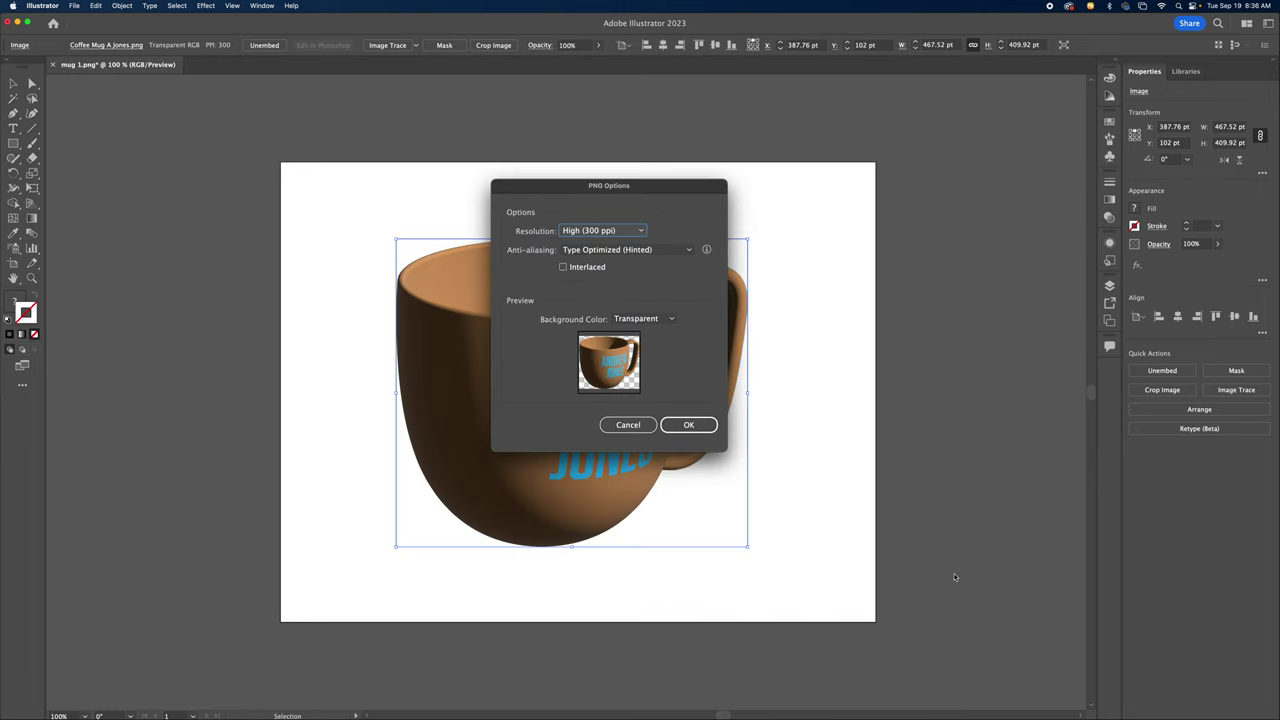
{"action": "left_click", "coordinate": [679, 427]}
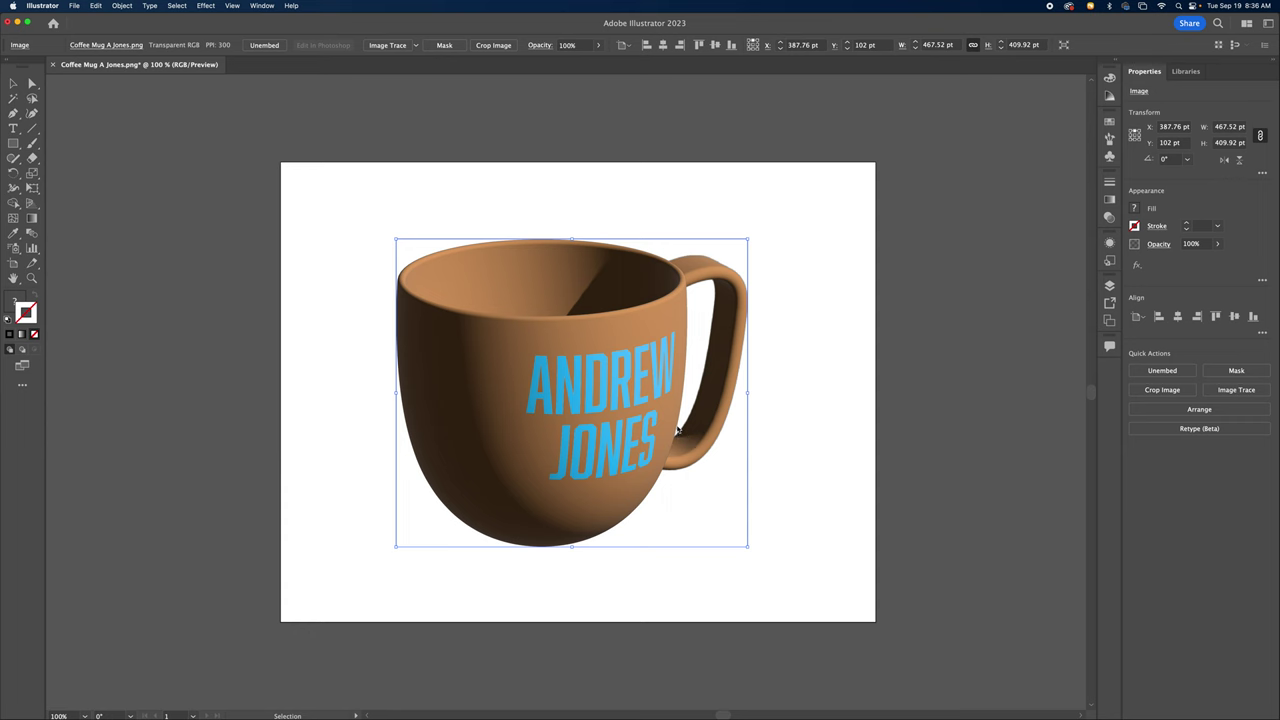
{"action": "key", "text": "super+Tab"}
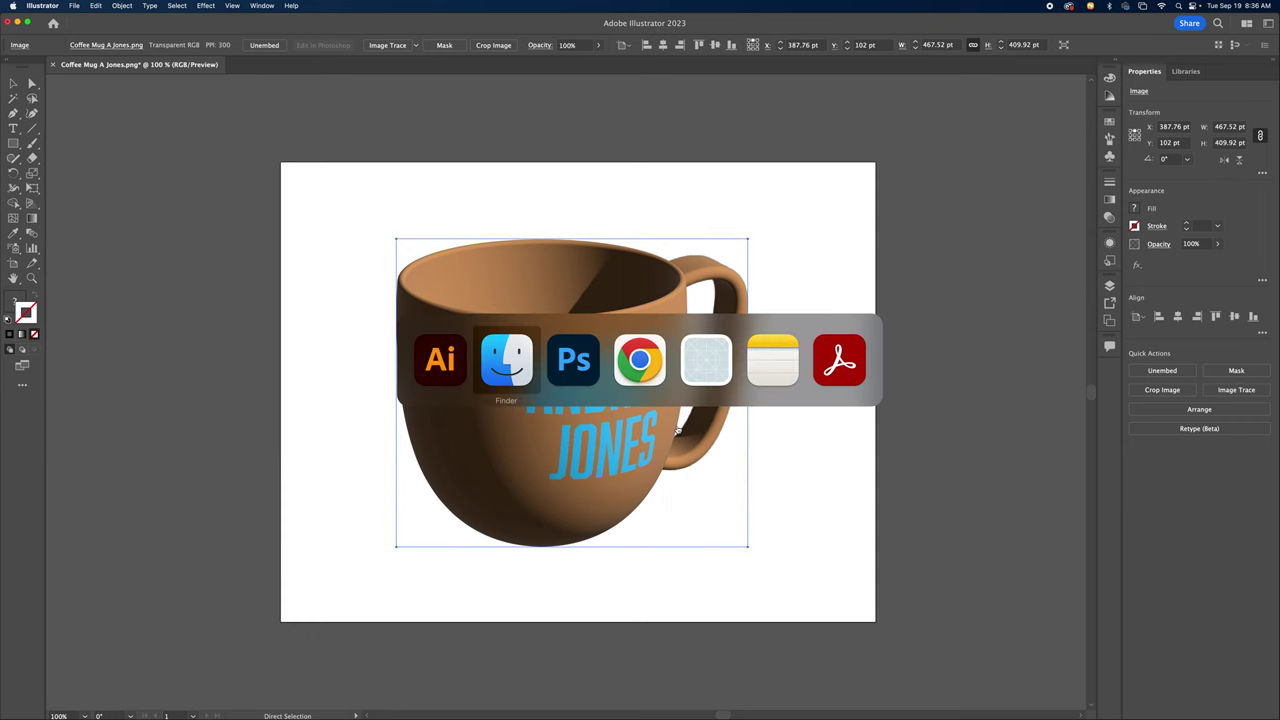
Step: Back in Photoshop, undo accidental moves of the café photo and readjust the zoom
{"action": "key", "text": "super+Tab"}
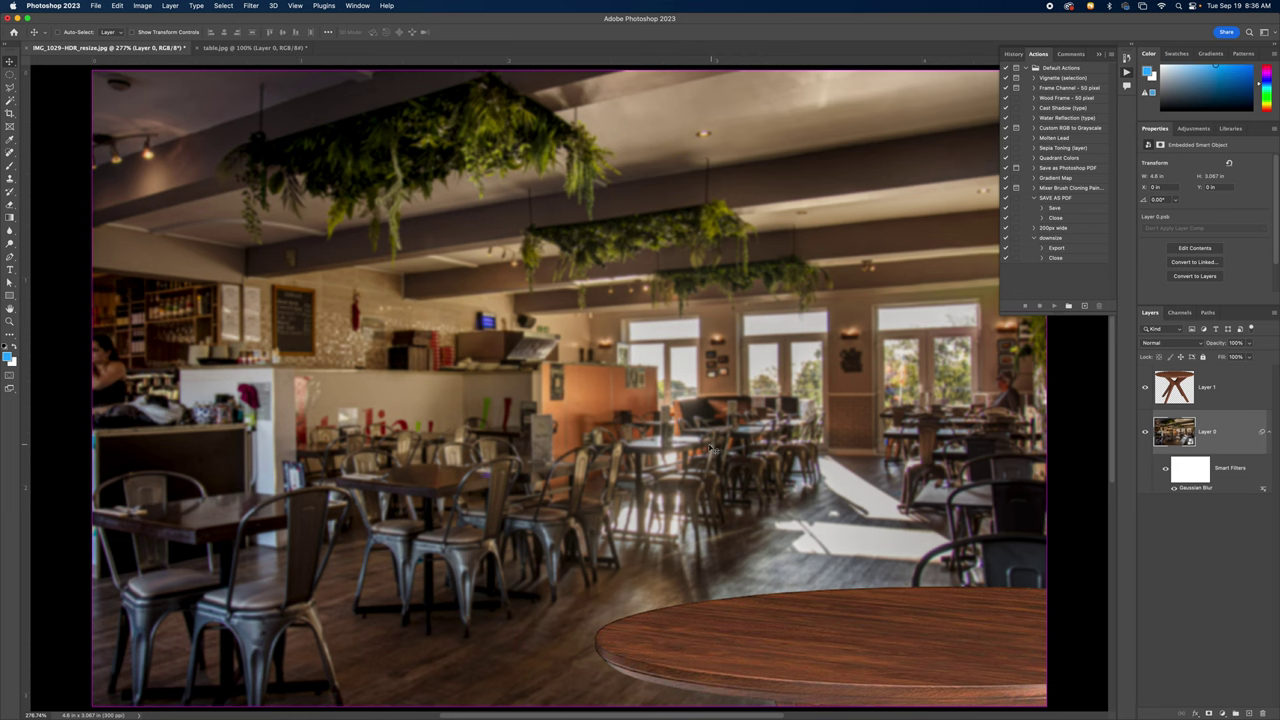
{"action": "left_click_drag", "start_coordinate": [711, 447], "coordinate": [706, 450]}
{"action": "key", "text": "super+z"}
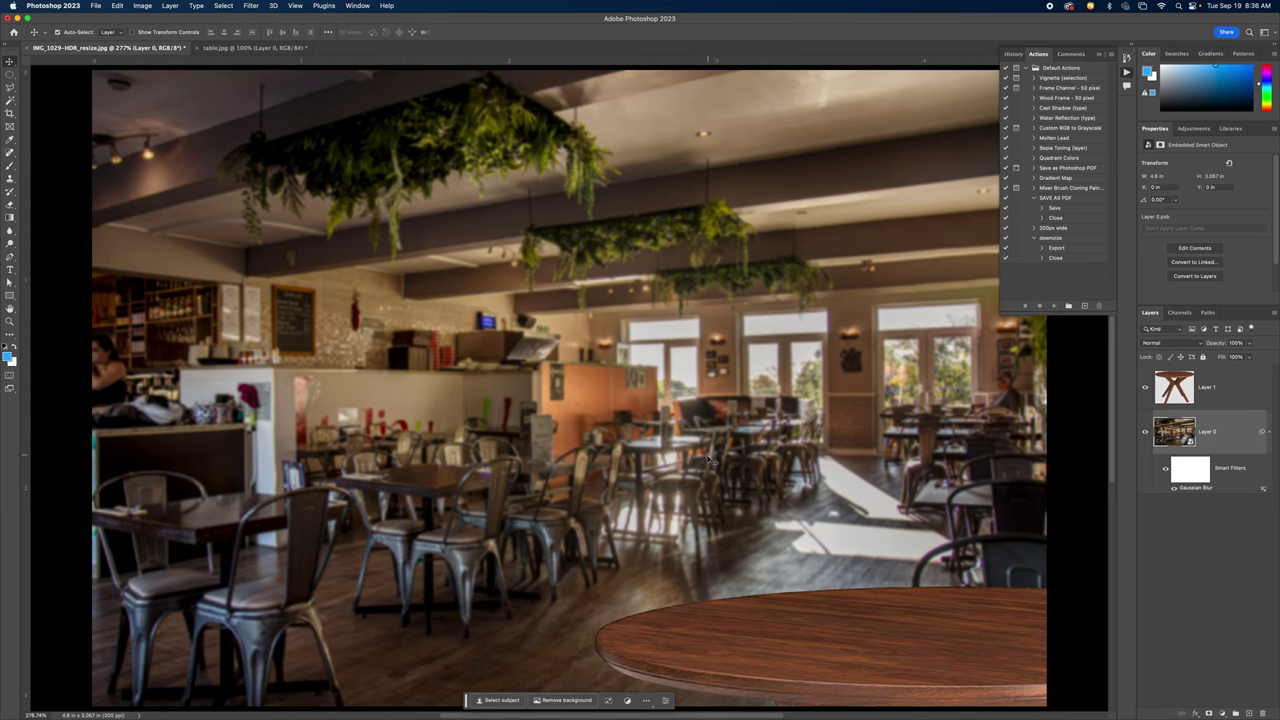
{"action": "key", "text": "super+minus"}
{"action": "key", "text": "super+minus"}
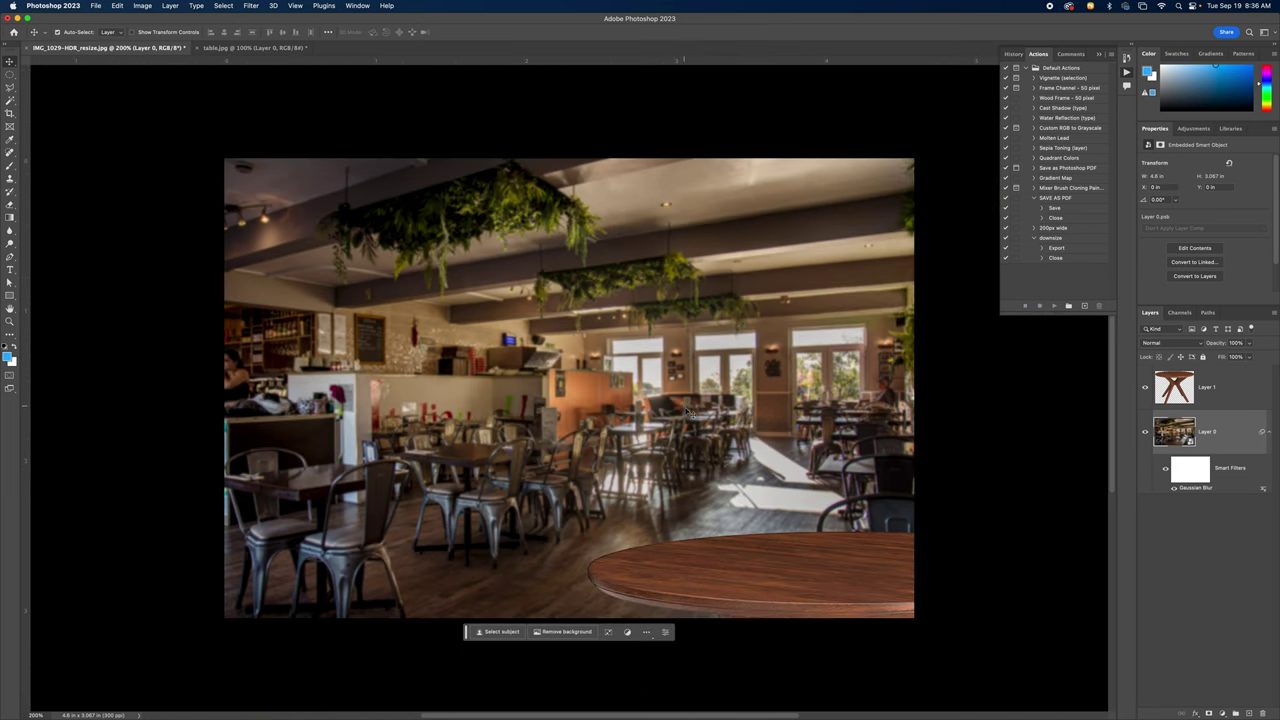
{"action": "left_click_drag", "start_coordinate": [780, 631], "coordinate": [814, 634]}
{"action": "key", "text": "super+space"}
{"action": "left_click", "coordinate": [825, 552]}
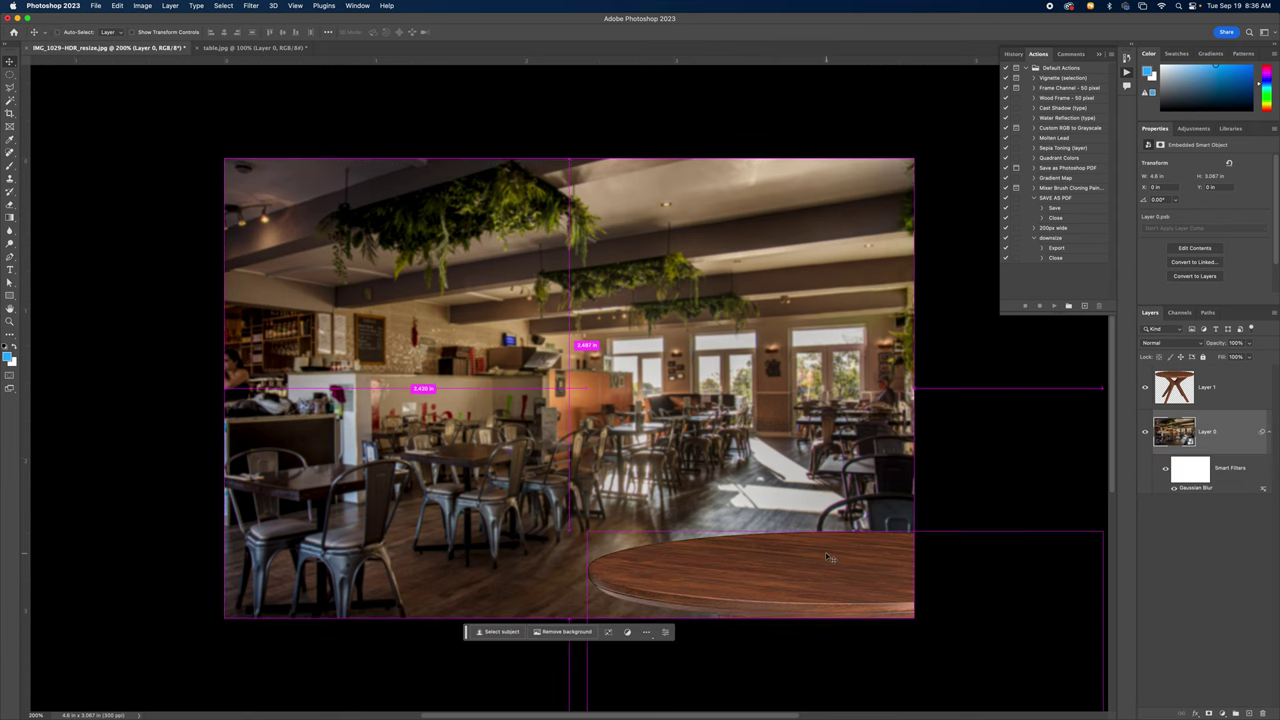
{"action": "left_click", "coordinate": [1025, 566]}
{"action": "key", "text": "super+plus"}
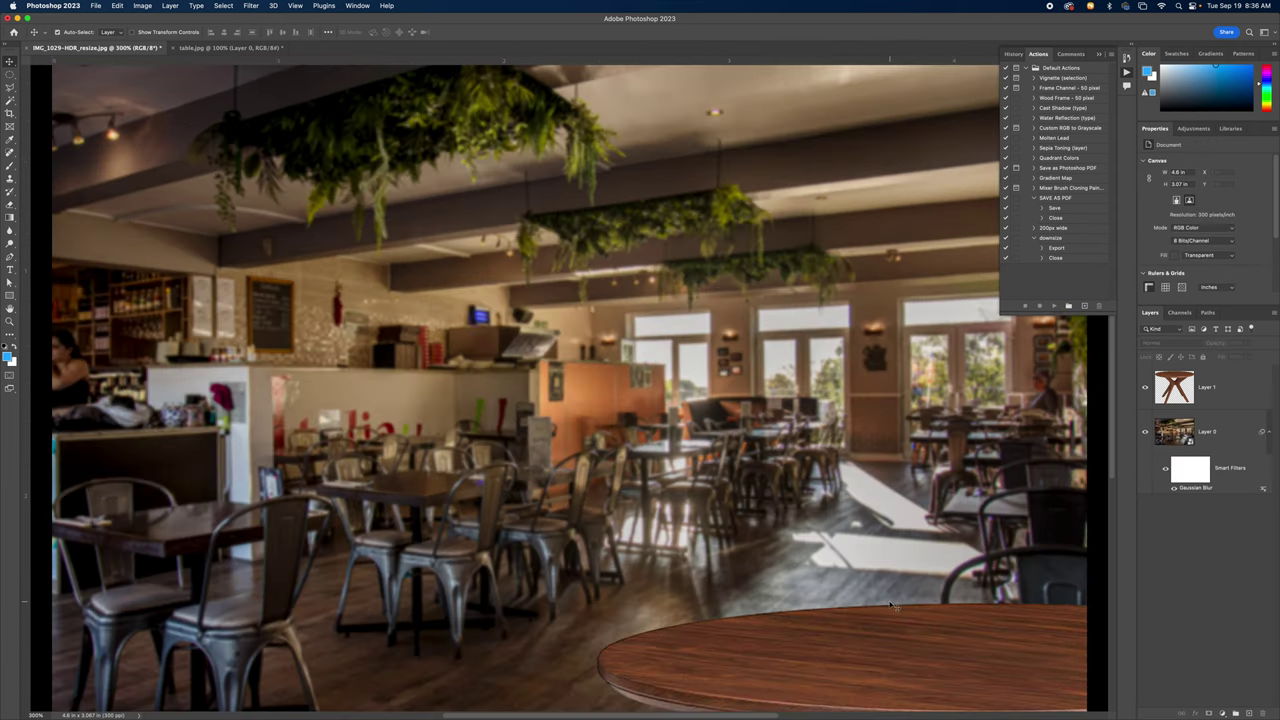
{"action": "left_click_drag", "start_coordinate": [893, 605], "coordinate": [846, 591]}
{"action": "key", "text": "super+z"}
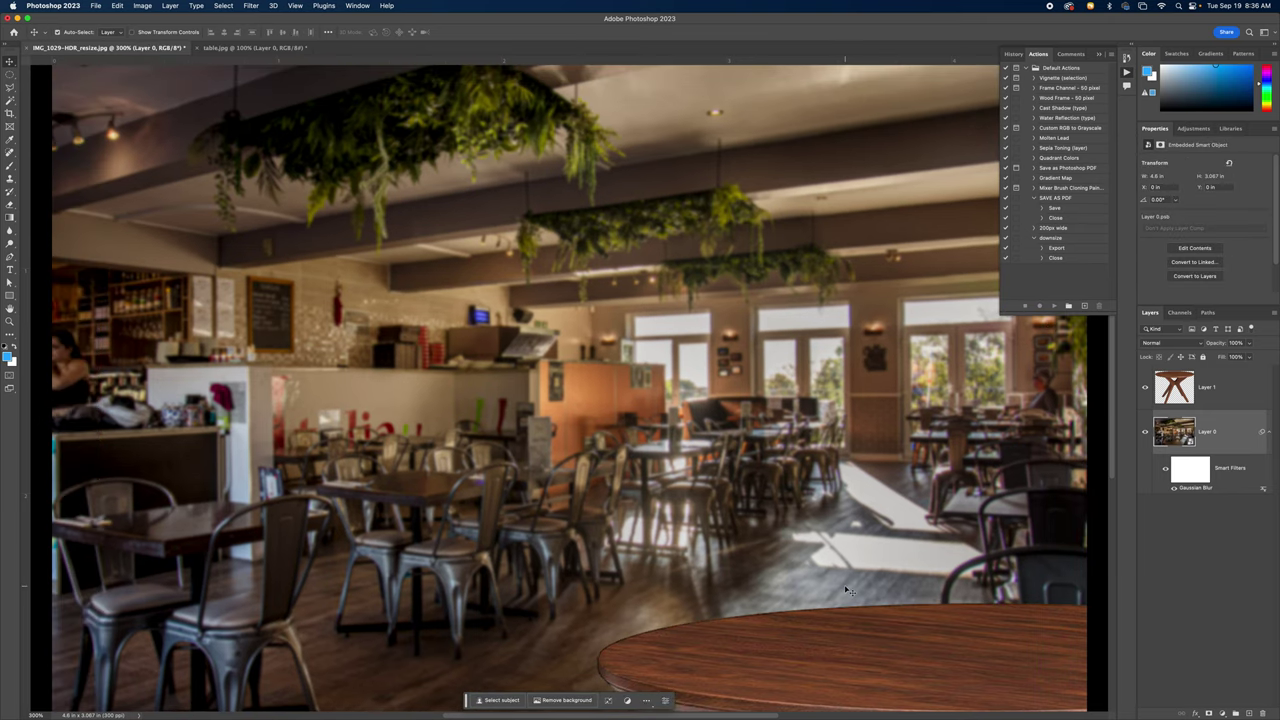
{"action": "scroll", "coordinate": [397, 260], "scroll_direction": "down", "scroll_amount": 2}
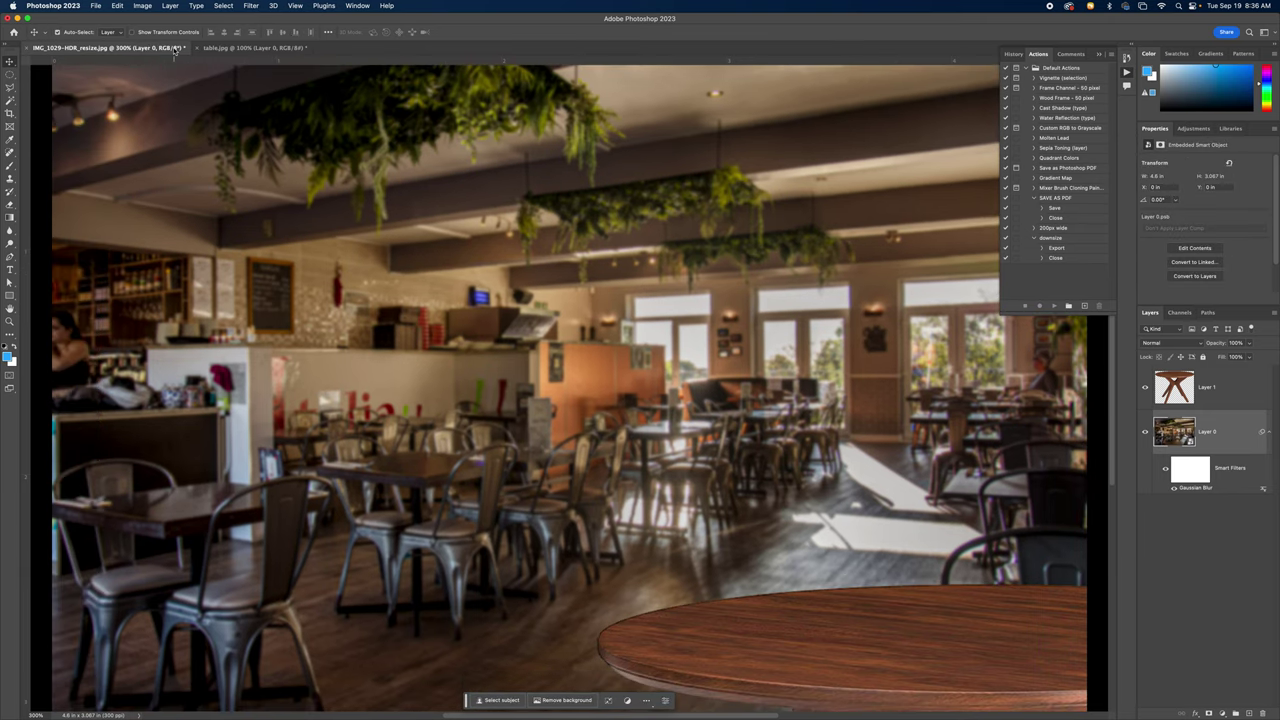
Step: Open Coffee Mug A Jones.png from the Coffee cup scene folder
{"action": "left_click", "coordinate": [97, 5]}
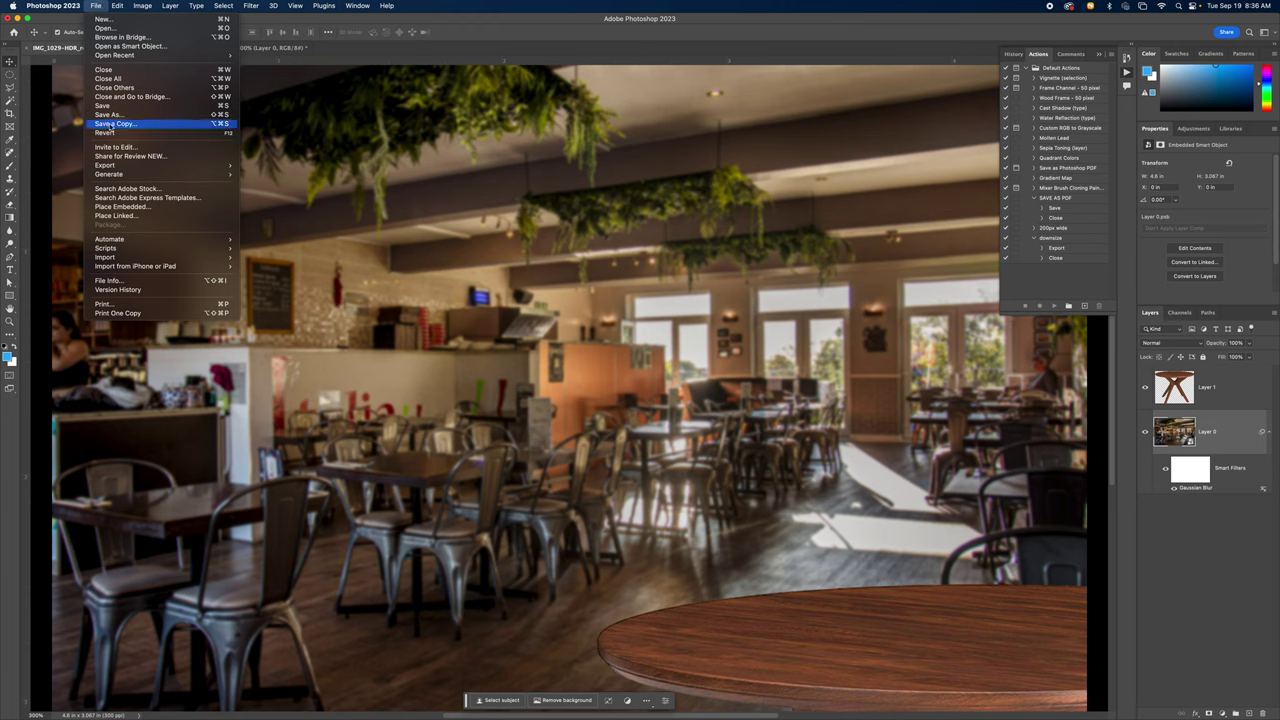
{"action": "mouse_move", "coordinate": [137, 259]}
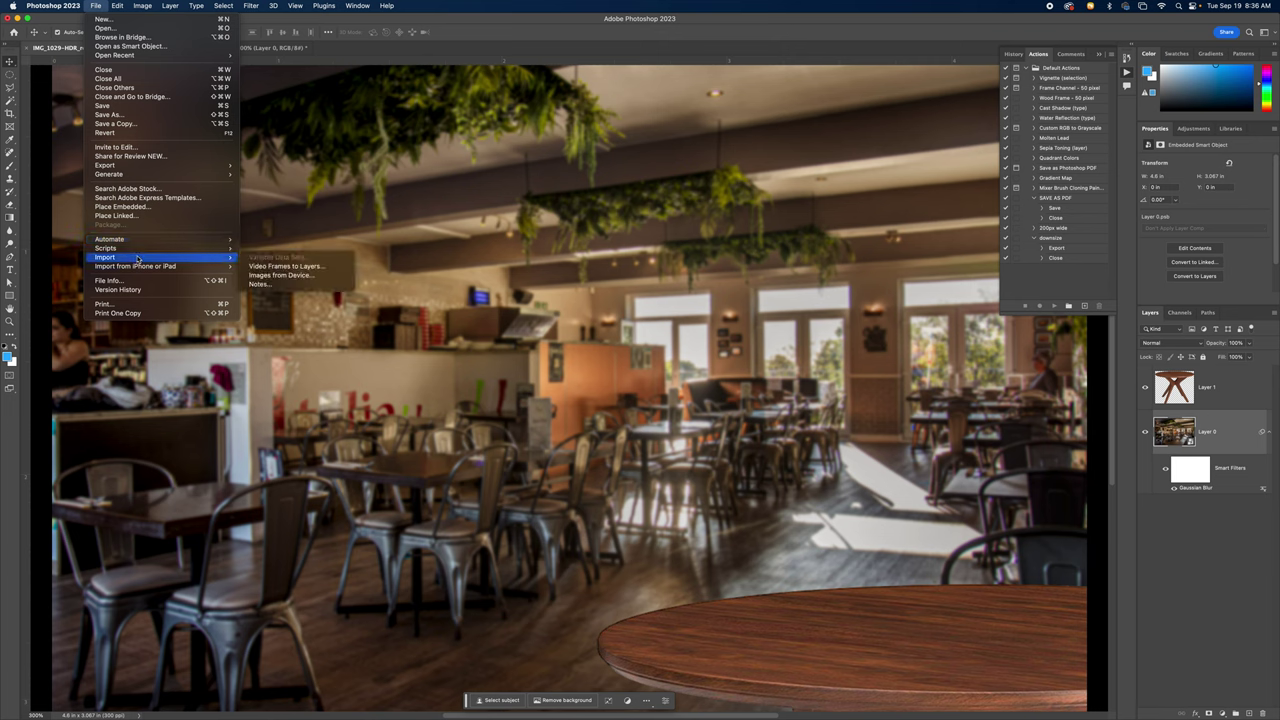
{"action": "left_click", "coordinate": [112, 29]}
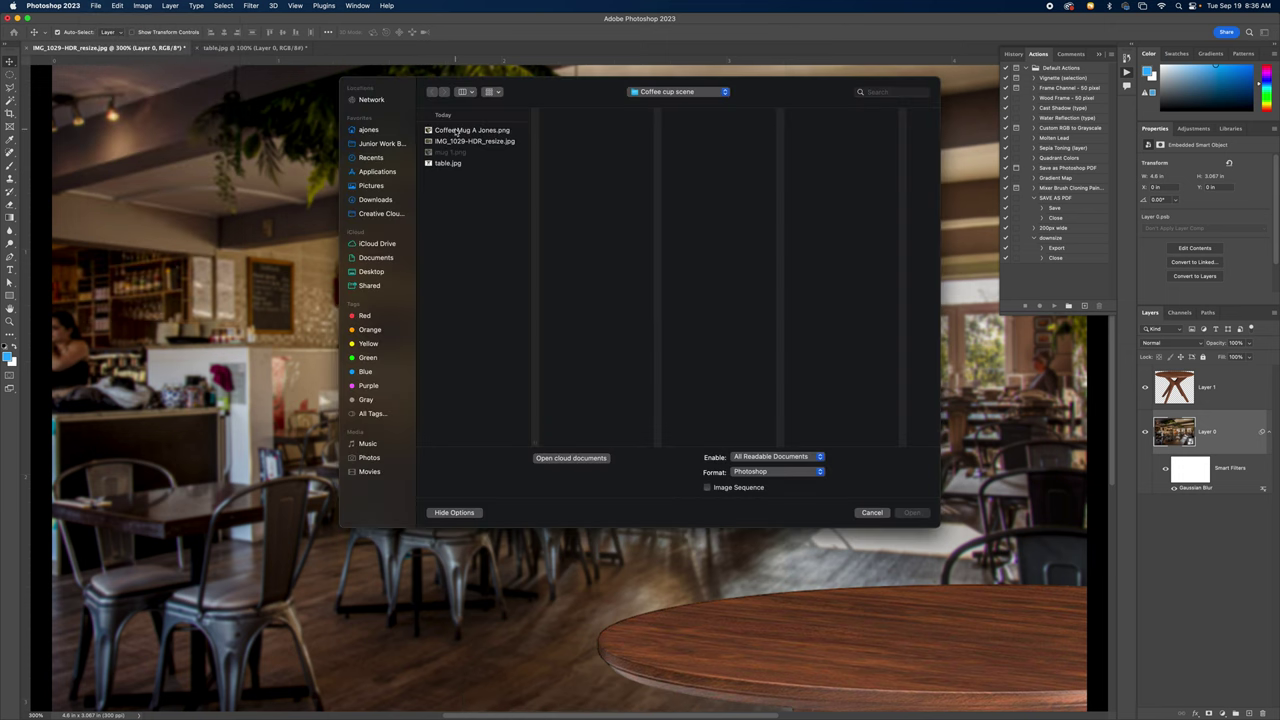
{"action": "left_click", "coordinate": [458, 131]}
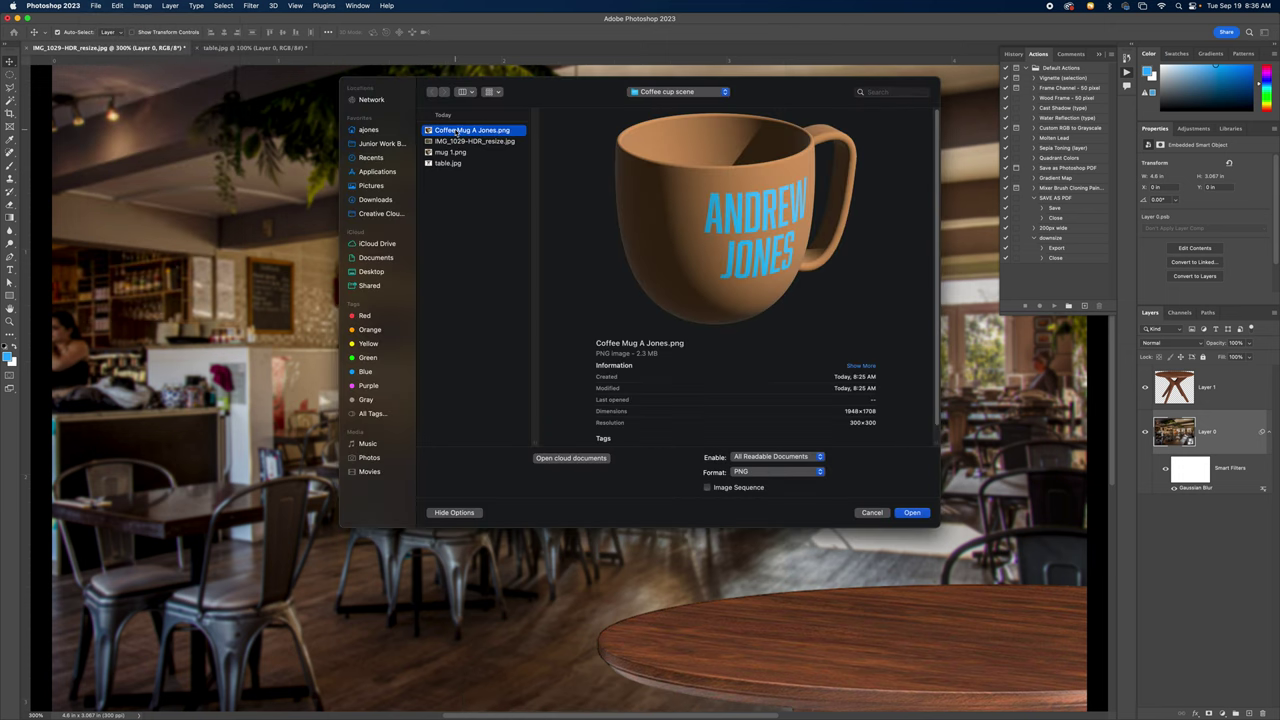
{"action": "left_click", "coordinate": [912, 512]}
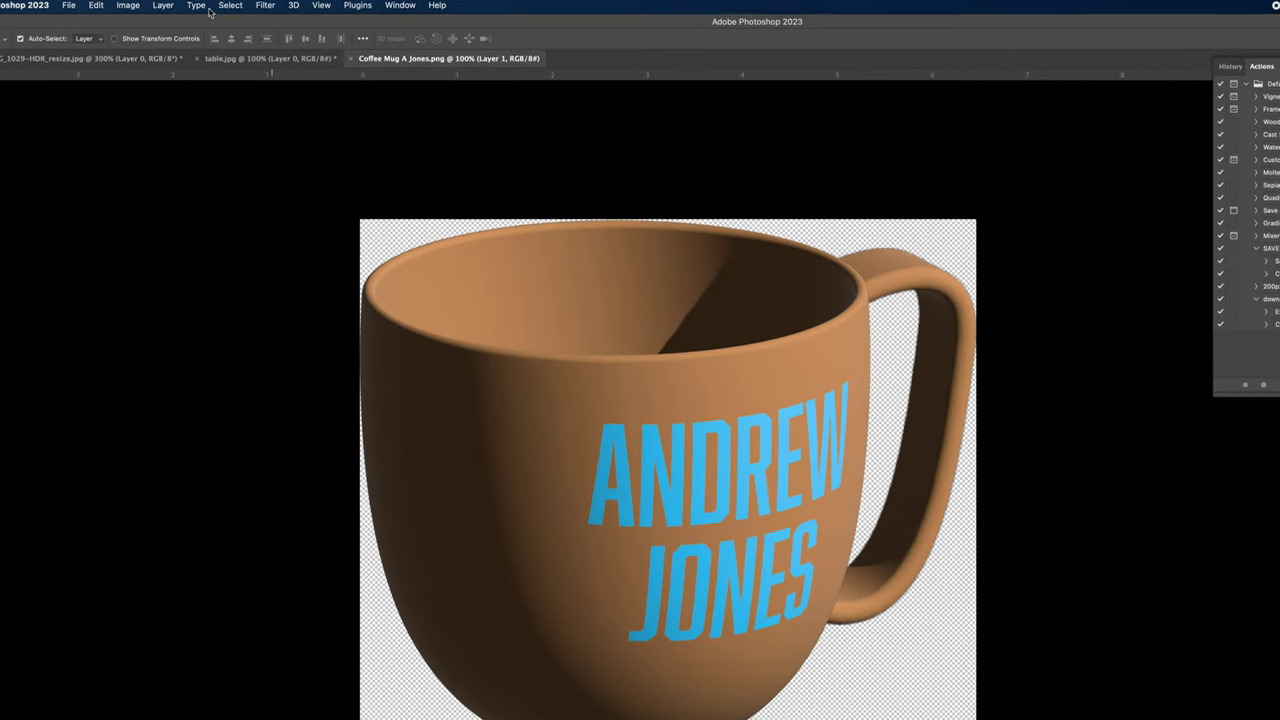
Step: Select all of the mug image, copy it, and close the mug document
{"action": "left_click", "coordinate": [228, 8]}
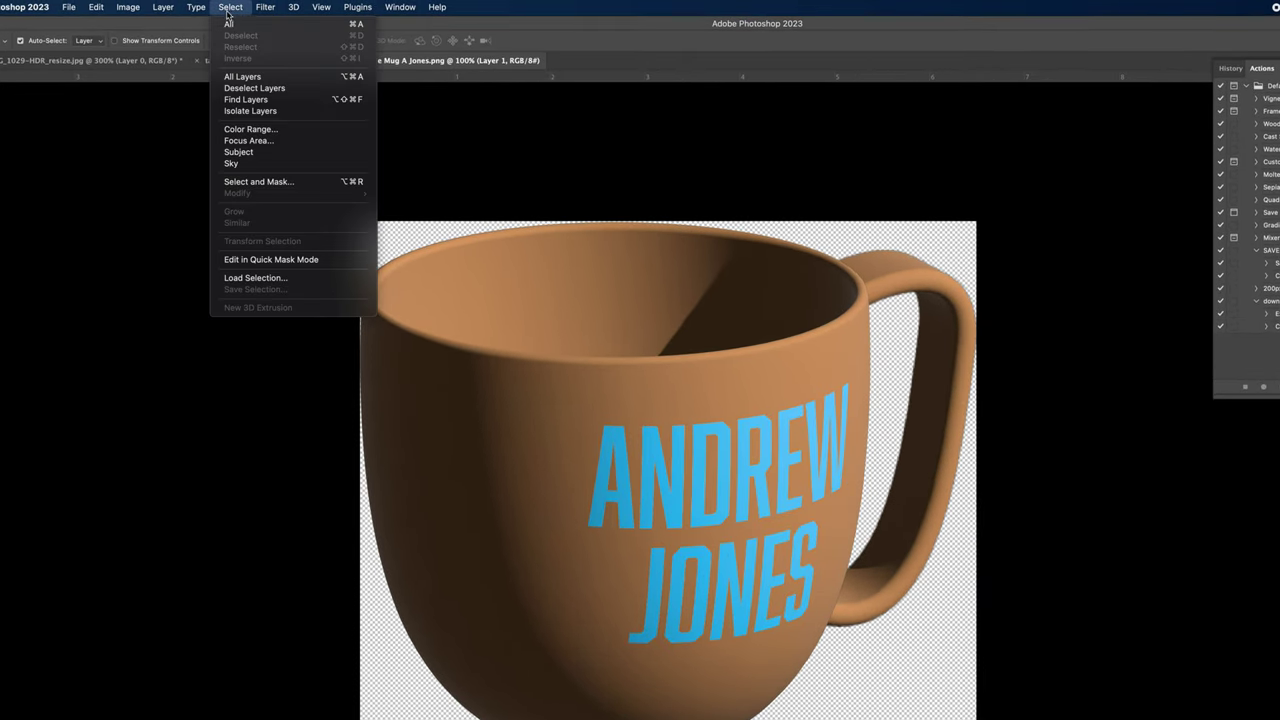
{"action": "left_click", "coordinate": [248, 27]}
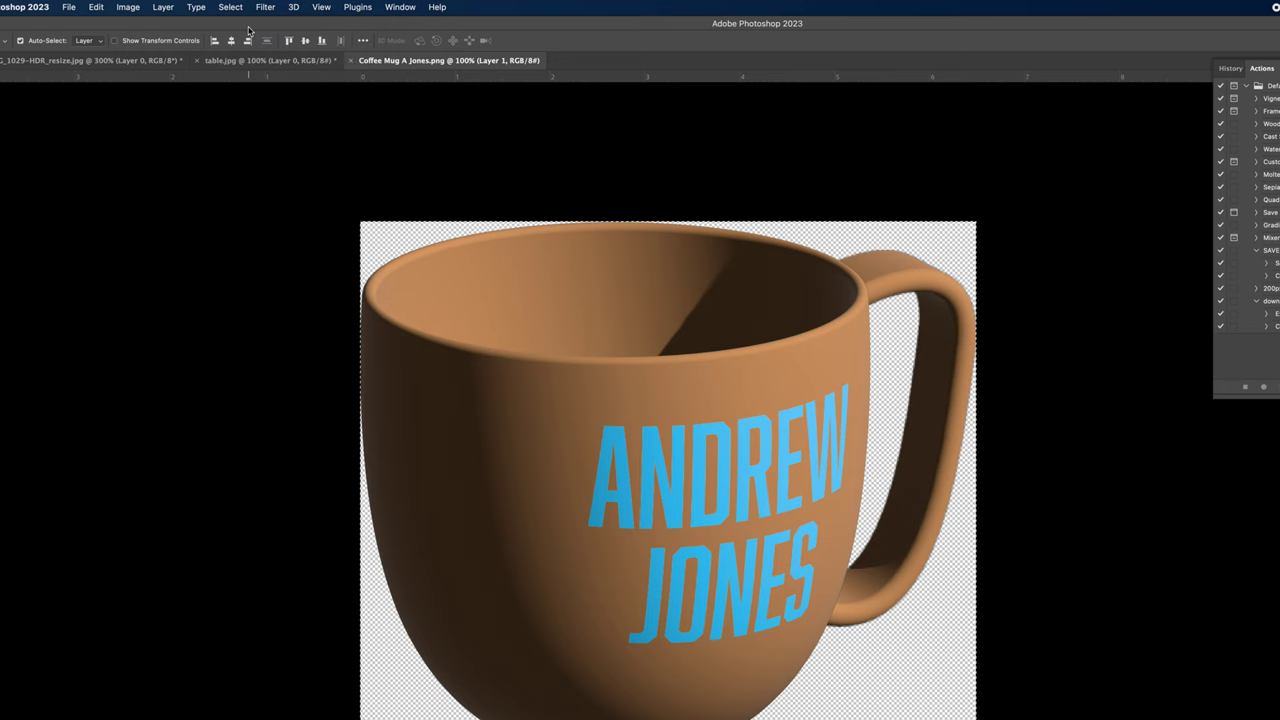
{"action": "left_click", "coordinate": [96, 7]}
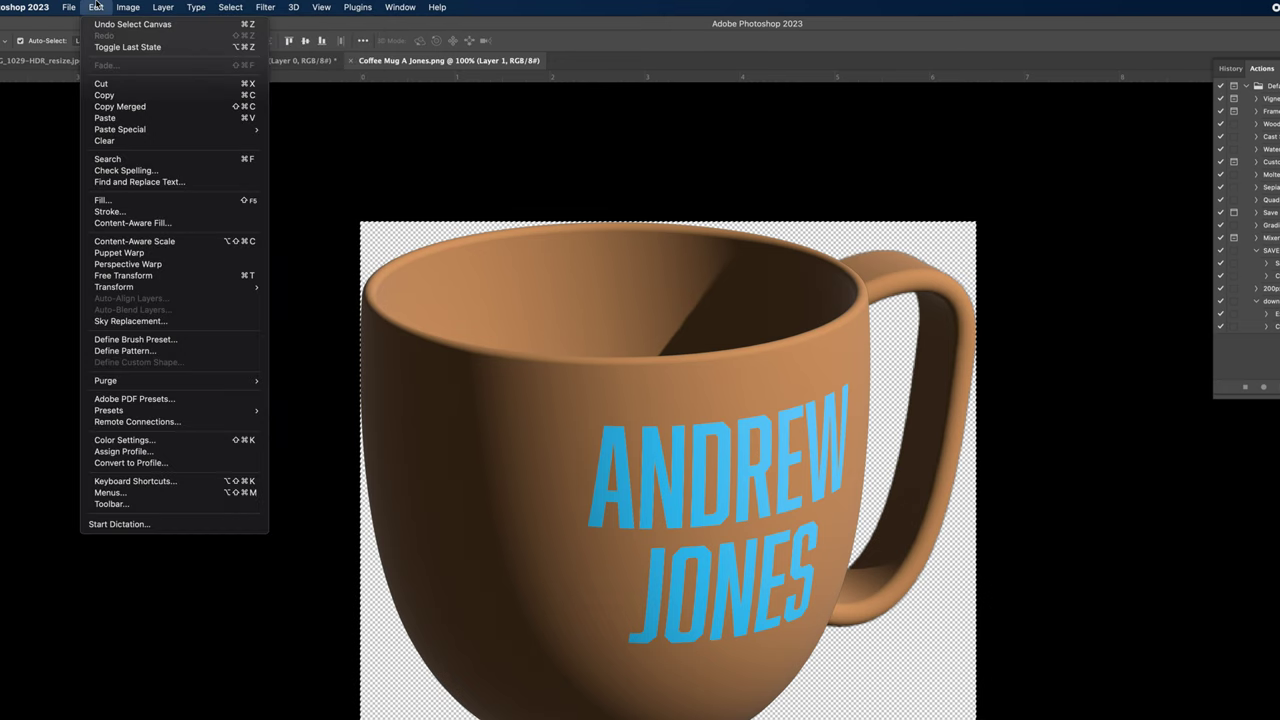
{"action": "left_click", "coordinate": [104, 95]}
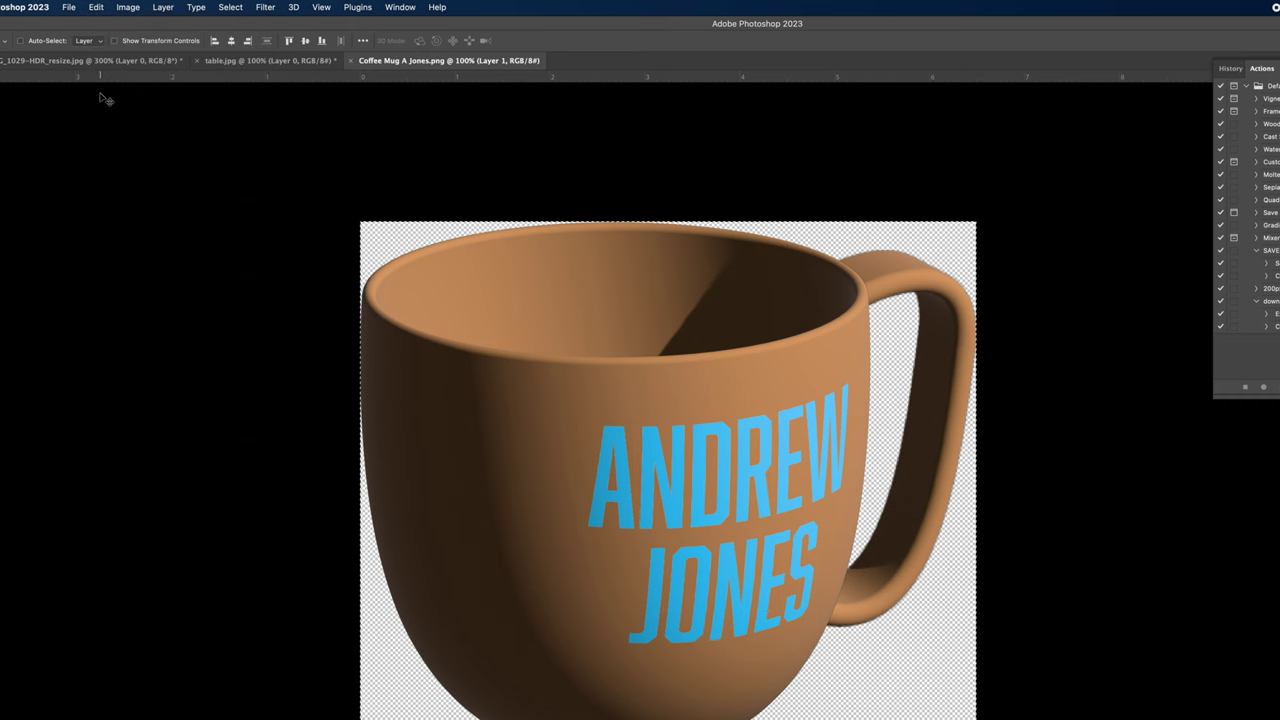
{"action": "key", "text": "super+n"}
{"action": "key", "text": "super+w"}
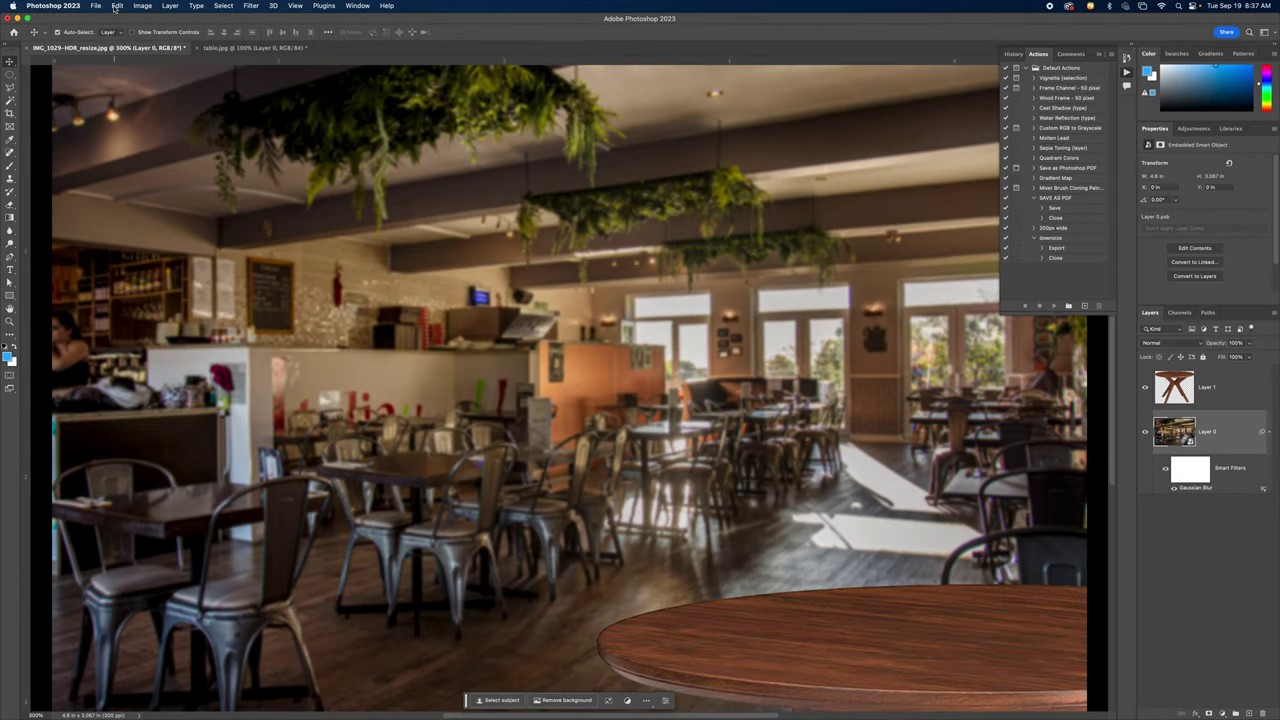
Step: Paste the mug as Layer 2, then scale it to about 9.5% onto the tabletop
{"action": "left_click", "coordinate": [117, 5]}
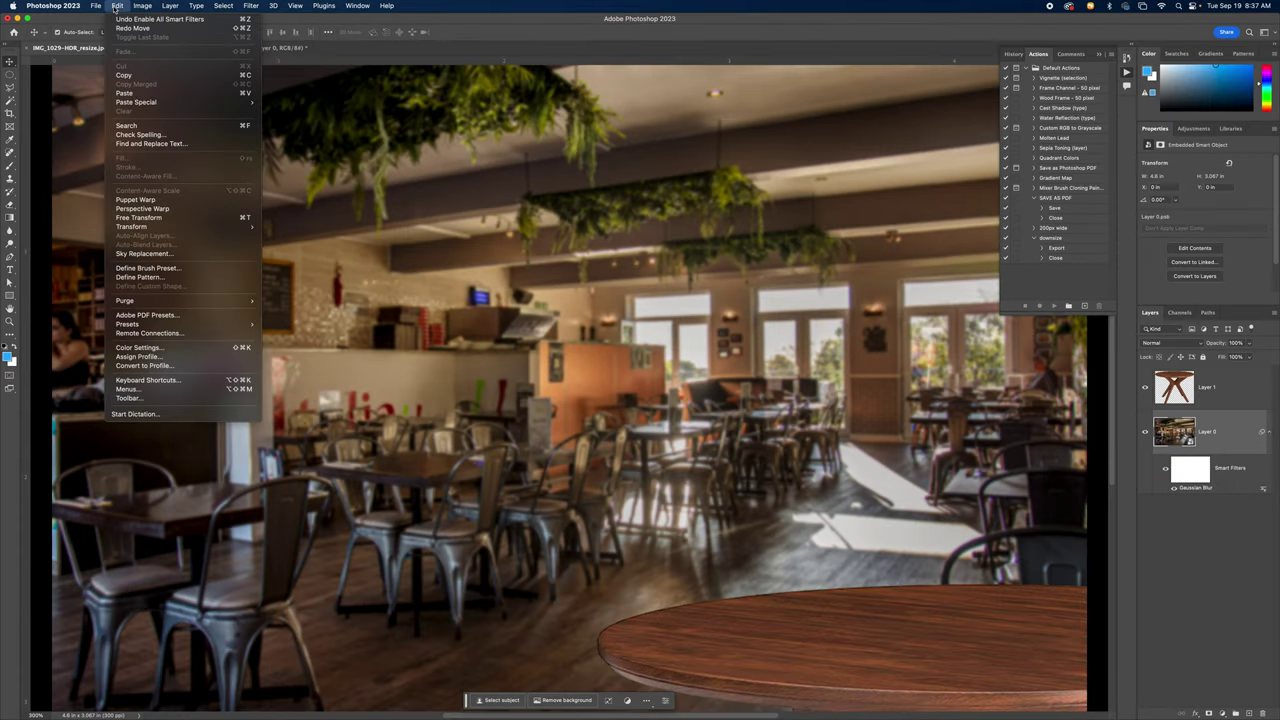
{"action": "left_click", "coordinate": [211, 94]}
{"action": "key", "text": "super+1"}
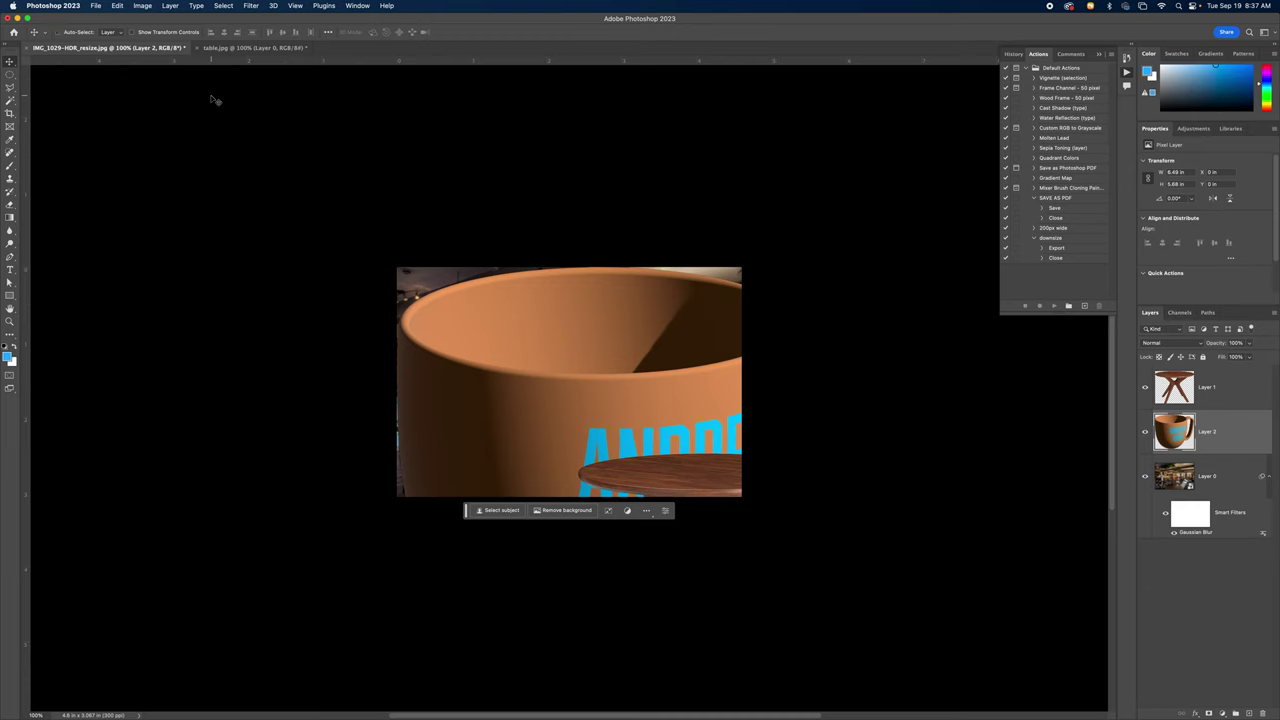
{"action": "key", "text": "super+t"}
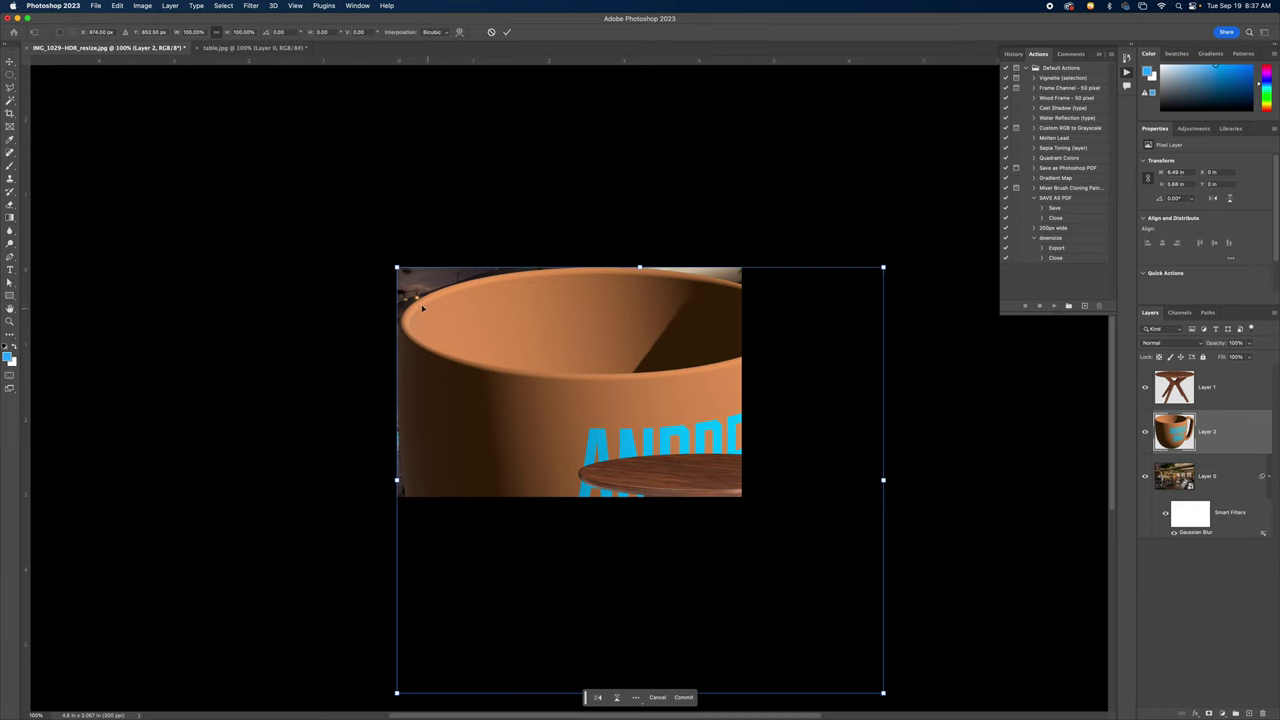
{"action": "left_click_drag", "start_coordinate": [396, 268], "coordinate": [740, 568]}
{"action": "left_click_drag", "start_coordinate": [747, 615], "coordinate": [603, 410]}
{"action": "left_click_drag", "start_coordinate": [582, 357], "coordinate": [682, 462]}
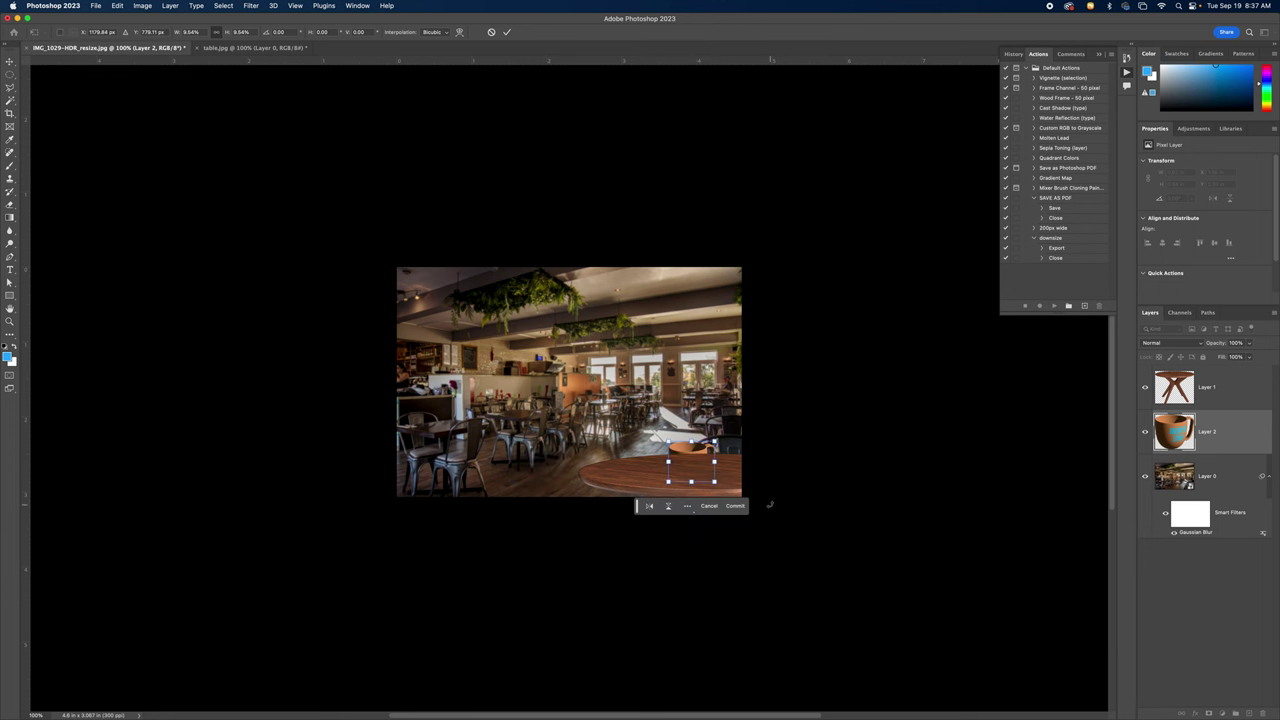
Step: Stack the mug layer above the table, nudge it up-left, then delete the mug layer
{"action": "key", "text": "super+0"}
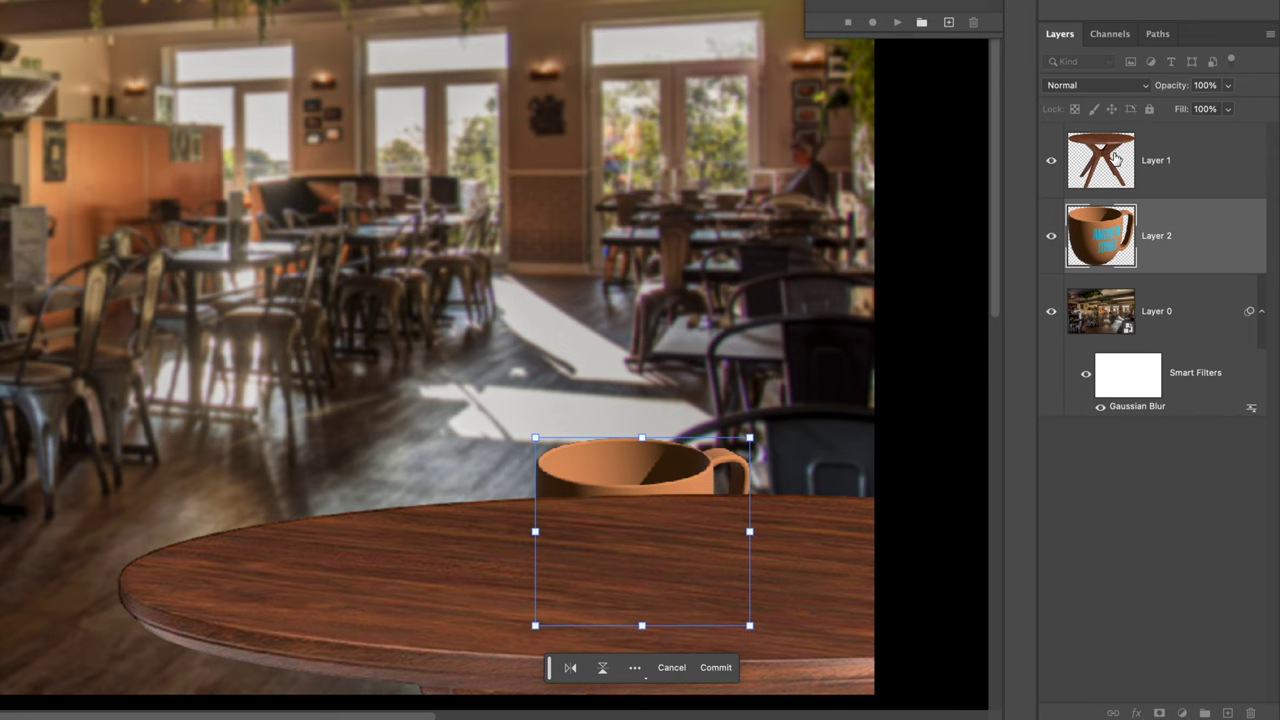
{"action": "left_click_drag", "start_coordinate": [1102, 258], "coordinate": [1098, 144]}
{"action": "left_click_drag", "start_coordinate": [648, 540], "coordinate": [640, 518]}
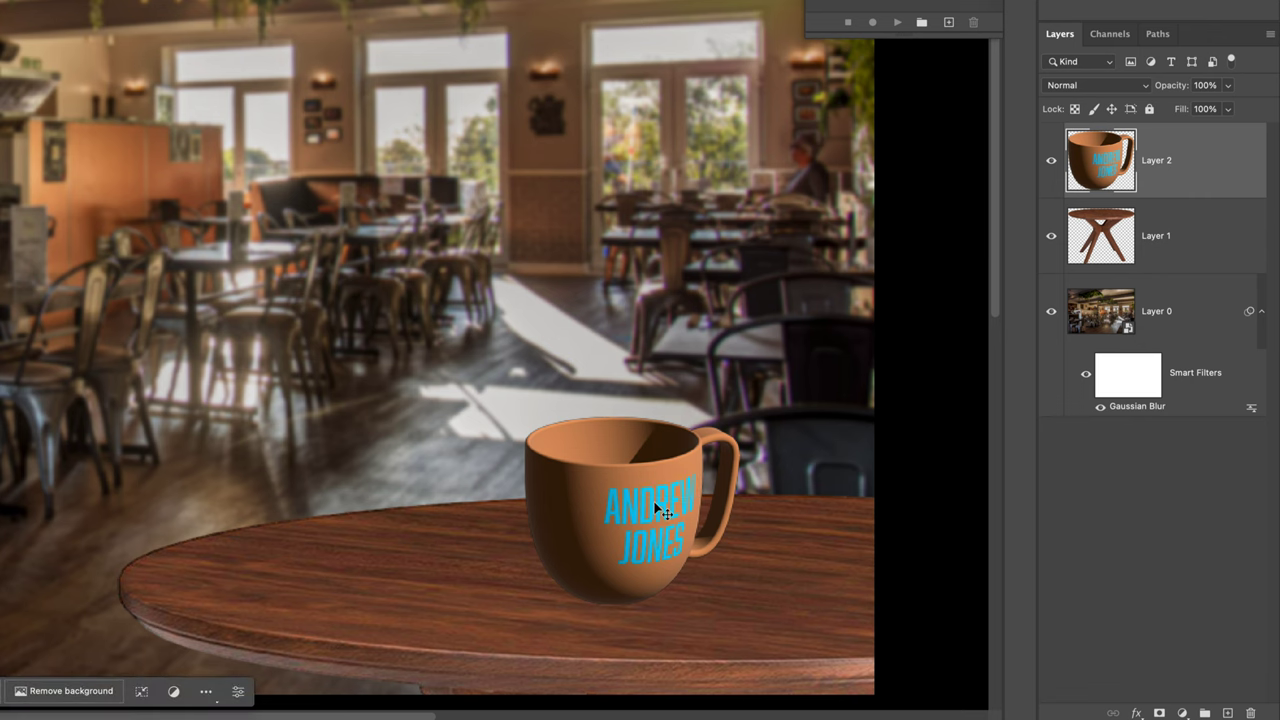
{"action": "key", "text": "ctrl+minus"}
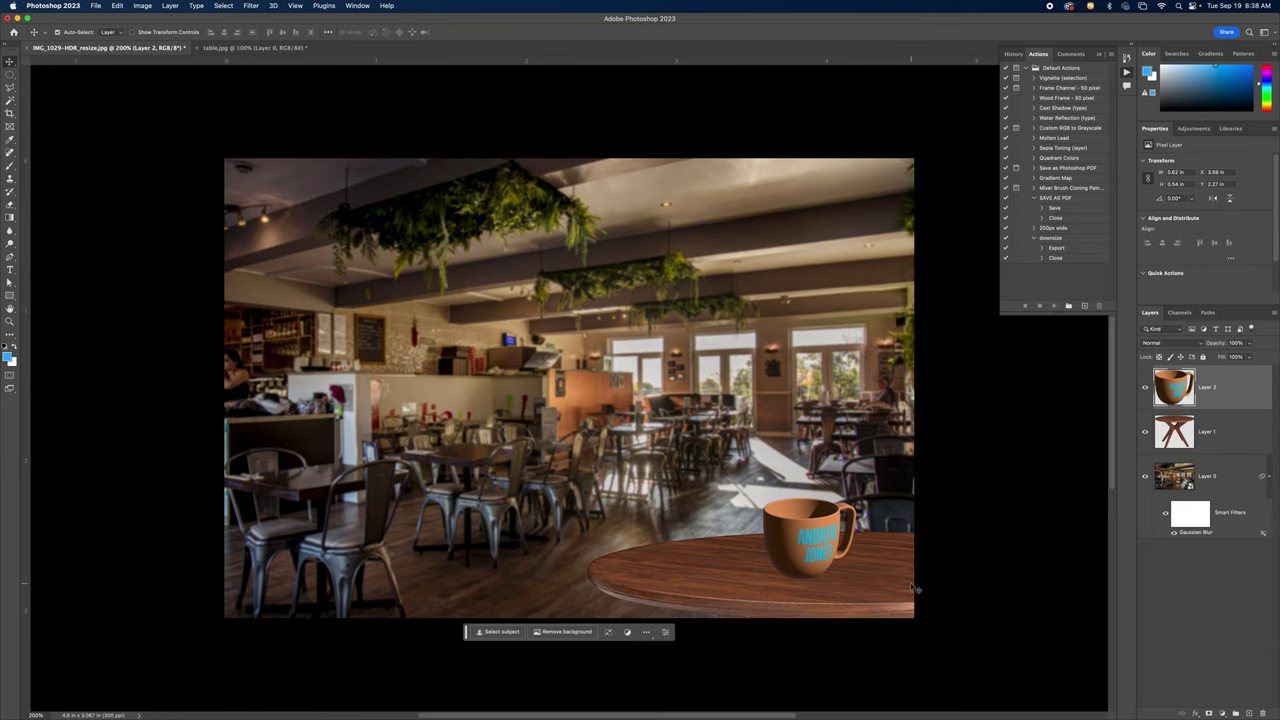
{"action": "key", "text": "Delete"}
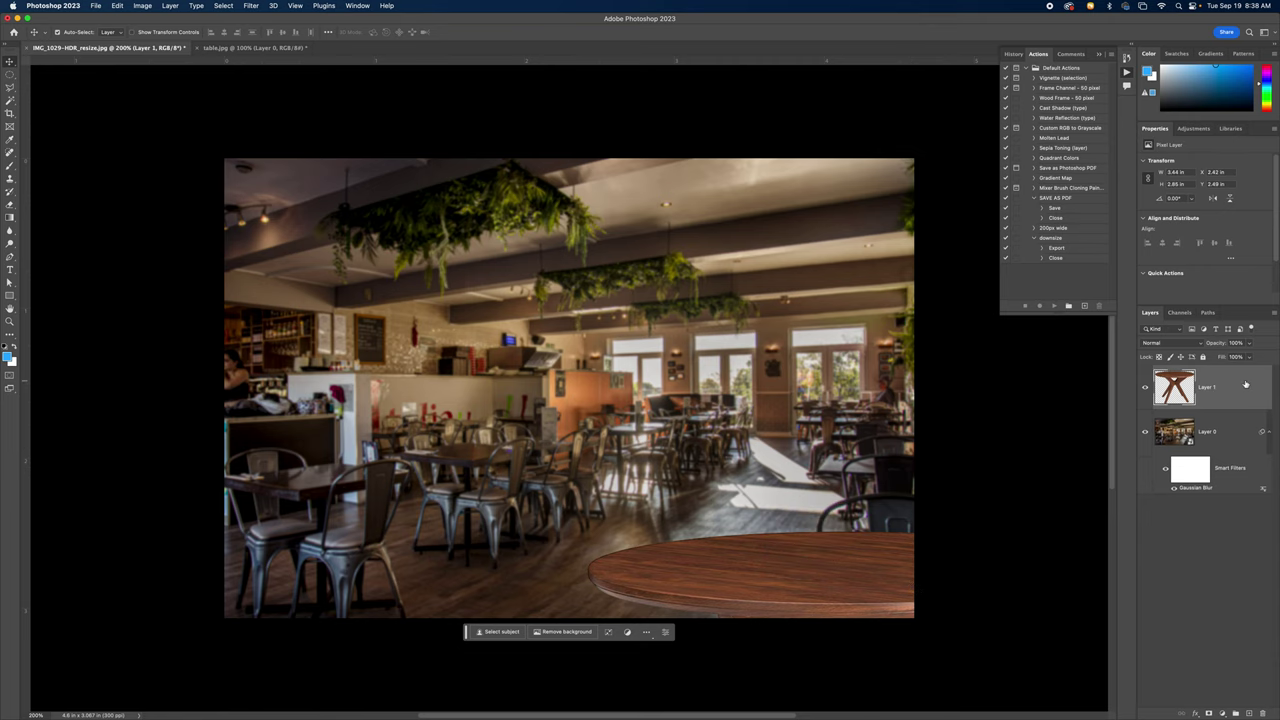
Step: Switch from Photoshop over to Illustrator with Cmd+Tab
{"action": "key", "text": "super+Tab"}
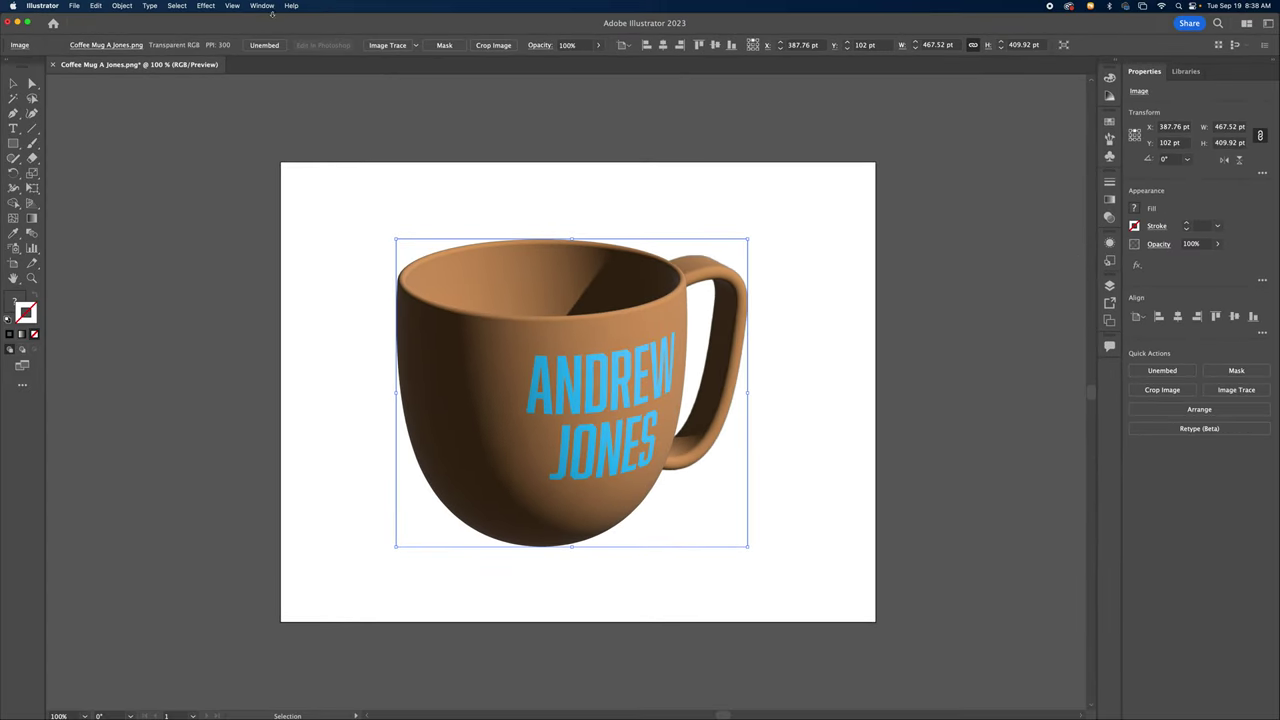
Step: Show the Appearance panel as a floating group and select the mug image, widening it slightly
{"action": "left_click", "coordinate": [263, 6]}
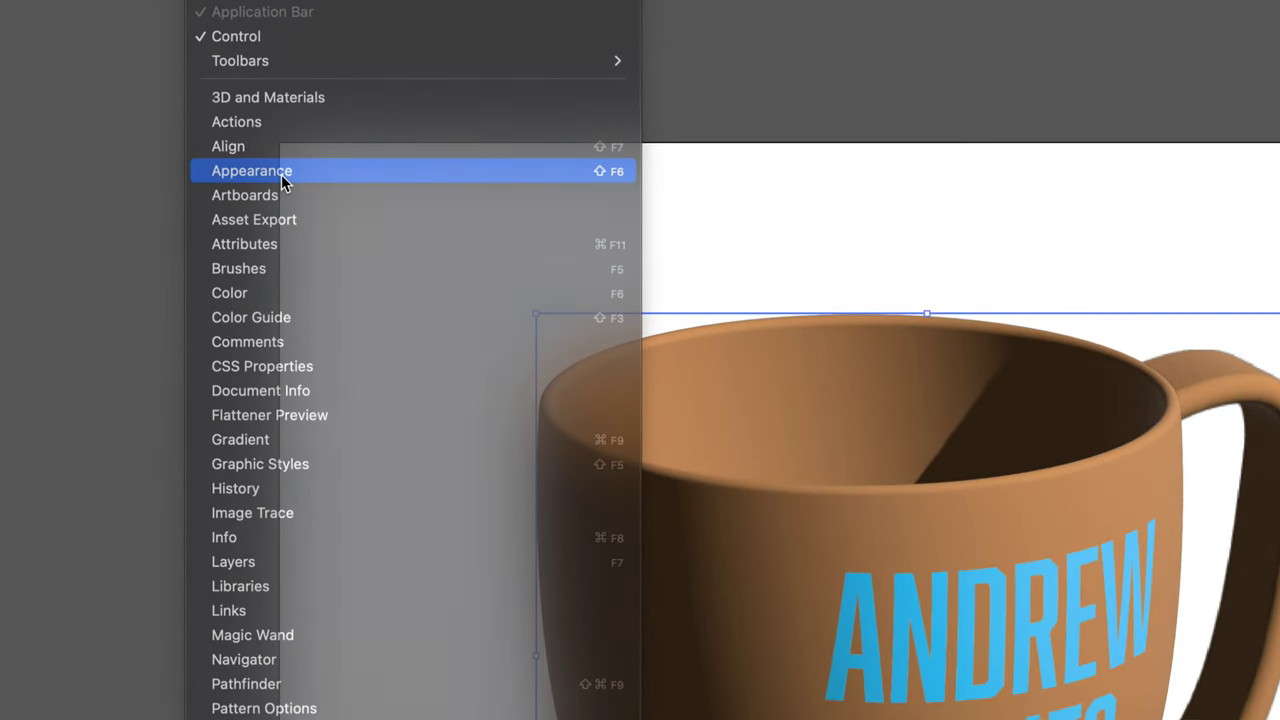
{"action": "left_click", "coordinate": [281, 176]}
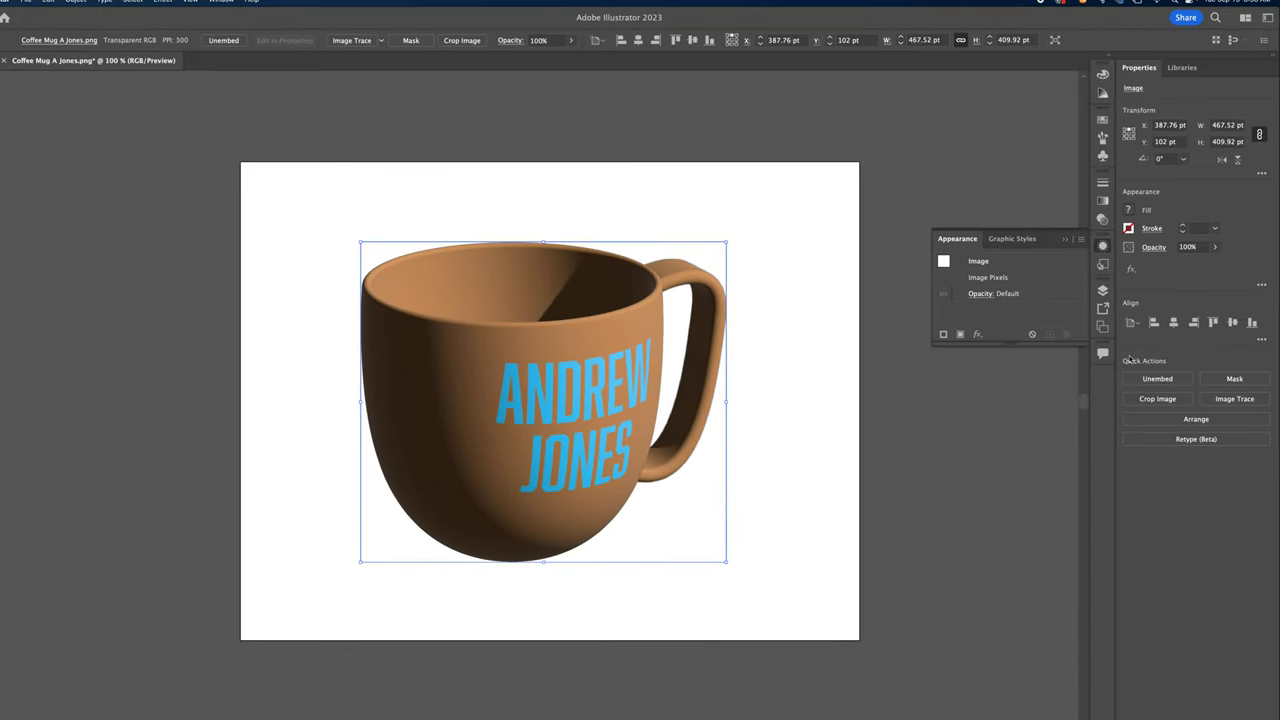
{"action": "left_click_drag", "start_coordinate": [972, 240], "coordinate": [809, 244]}
{"action": "left_click", "coordinate": [777, 426]}
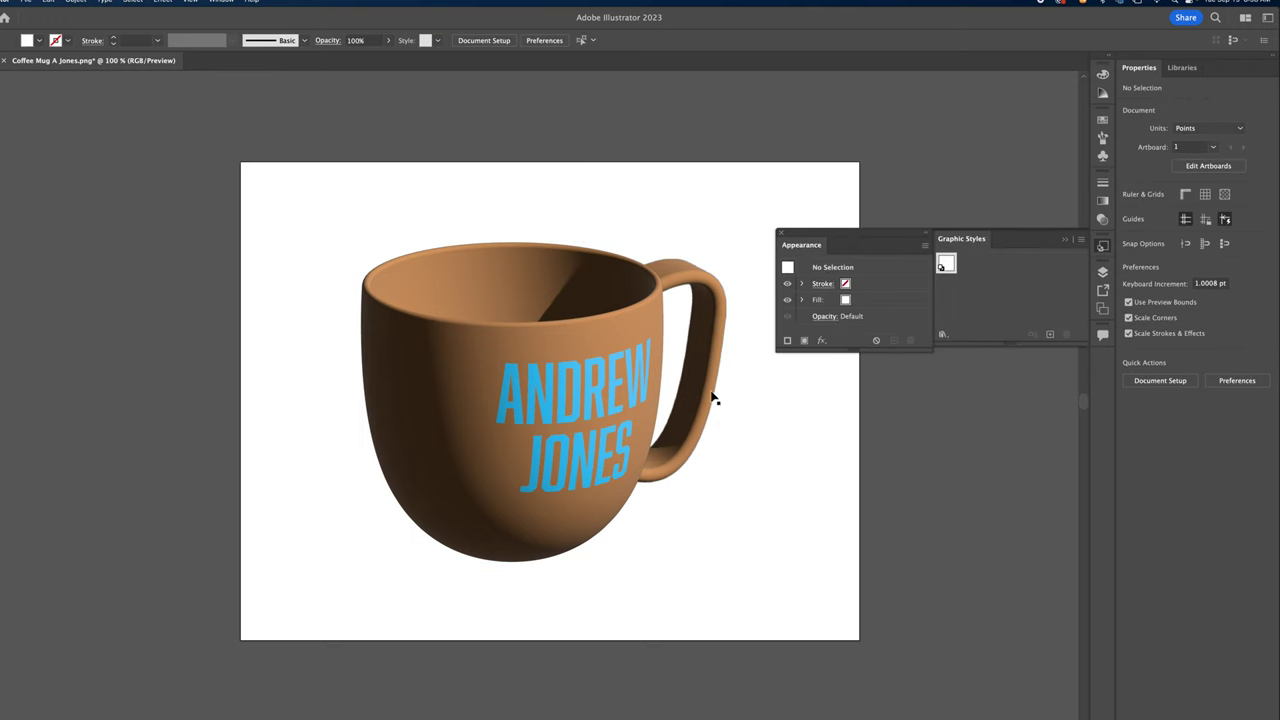
{"action": "left_click", "coordinate": [537, 381]}
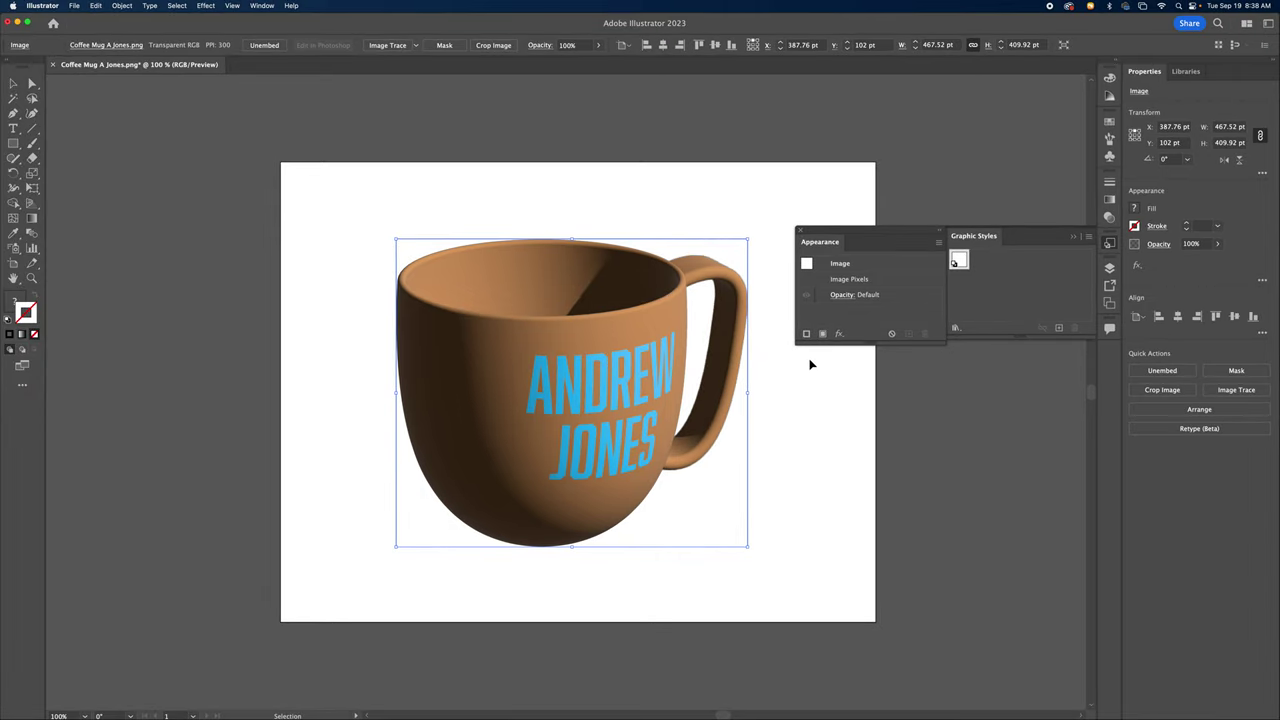
{"action": "left_click_drag", "start_coordinate": [752, 397], "coordinate": [756, 397]}
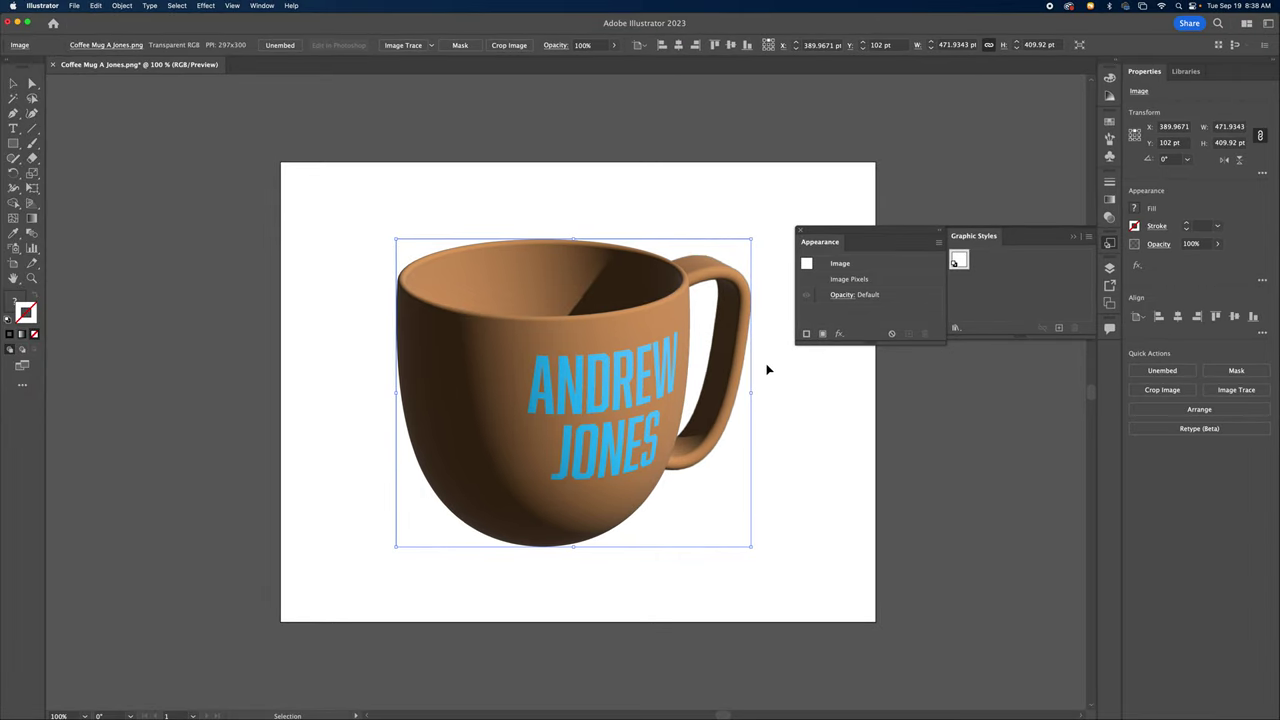
Step: Switch to Direct Selection and close the Coffee Mug A Jones.png document without saving
{"action": "key", "text": "a"}
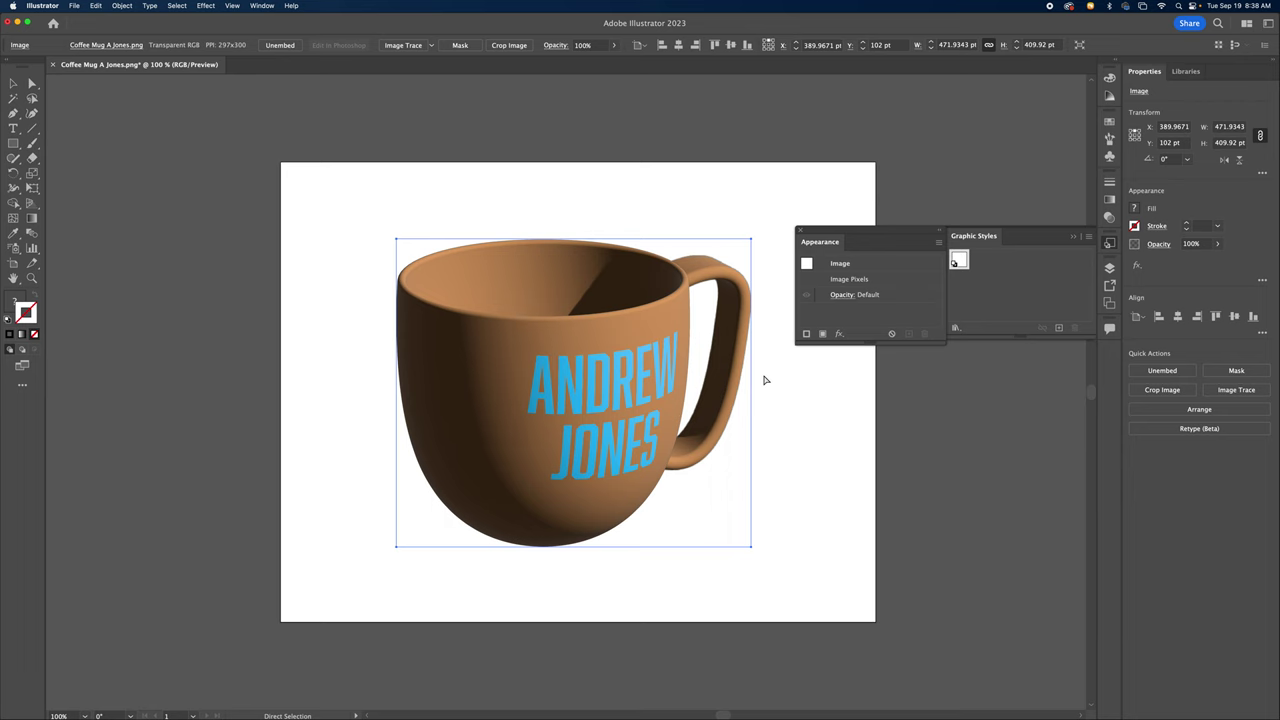
{"action": "key", "text": "super+w"}
{"action": "left_click", "coordinate": [658, 403]}
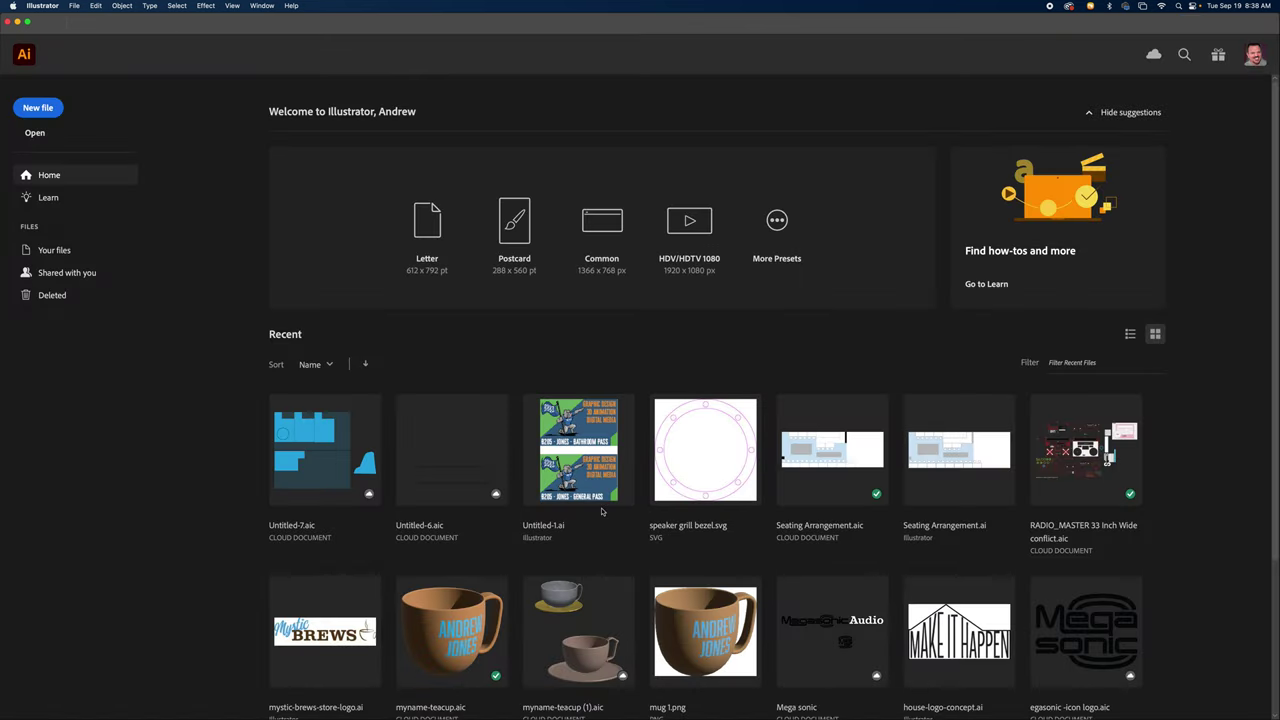
Step: Open myname-teacup.aic from recent files, zoom to 150%, and select the 3D mug artwork
{"action": "scroll", "coordinate": [600, 410], "scroll_direction": "down", "scroll_amount": 5}
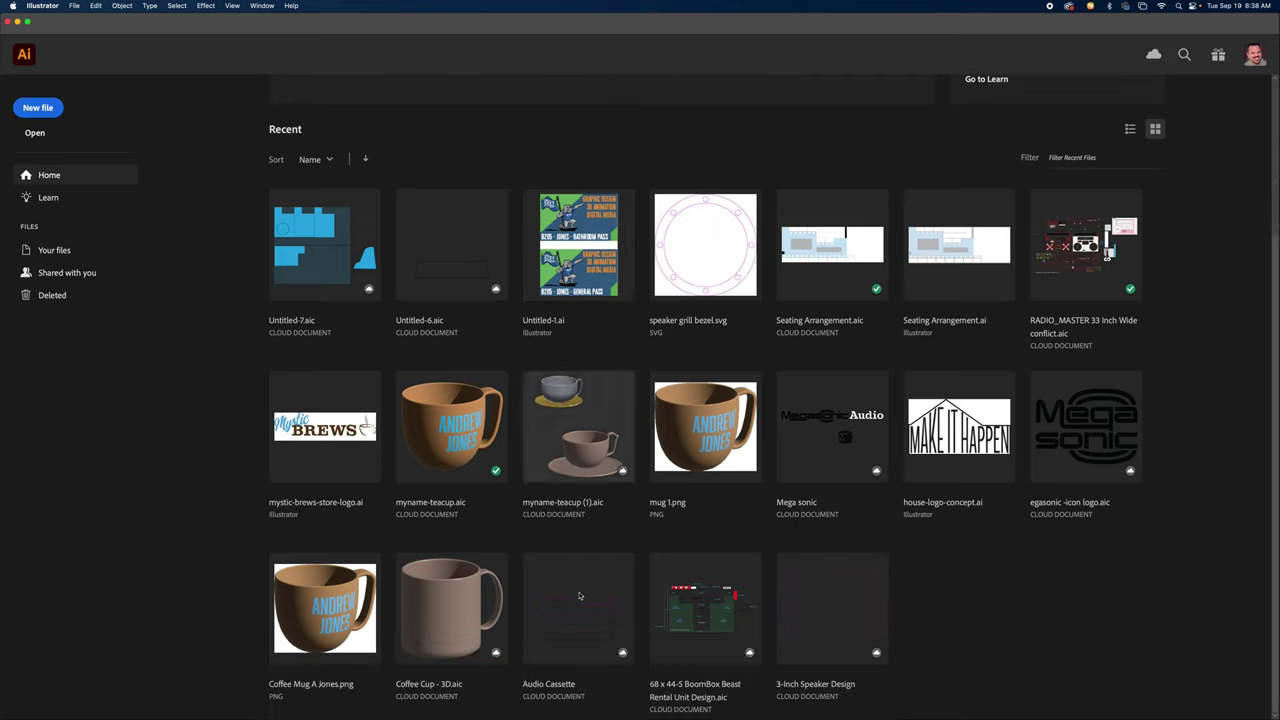
{"action": "left_click", "coordinate": [452, 442]}
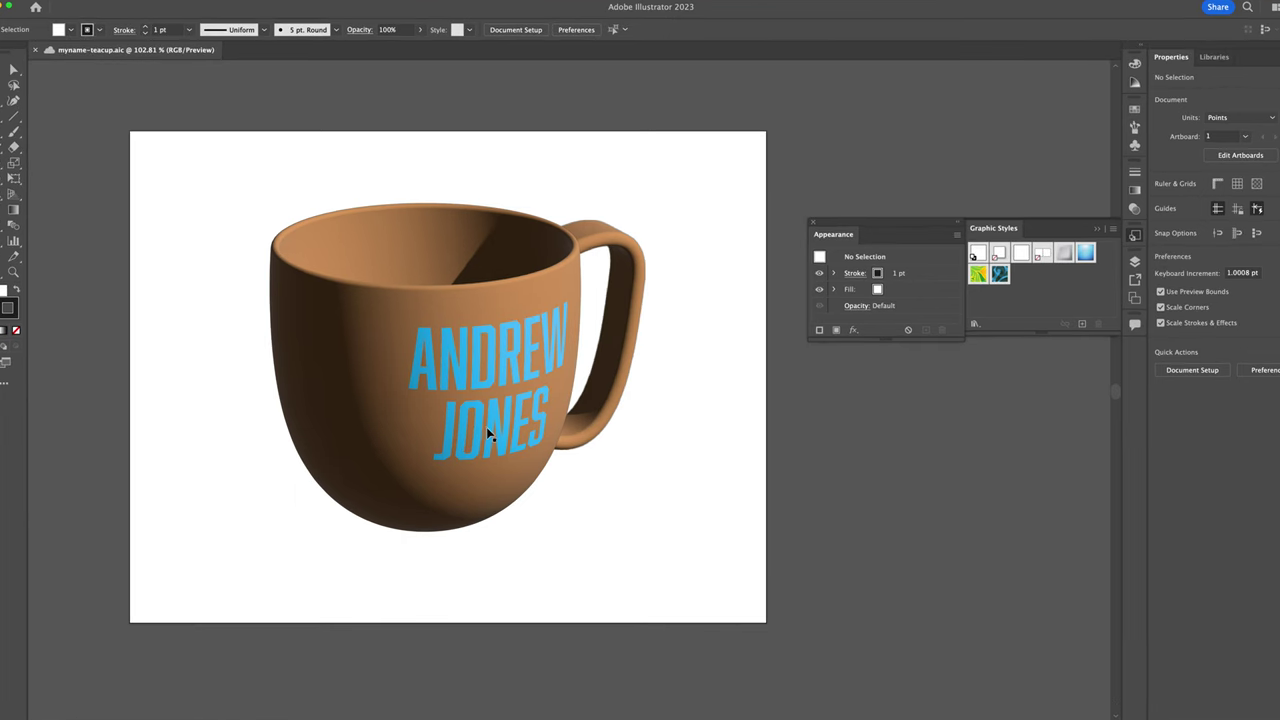
{"action": "key", "text": "super+equal"}
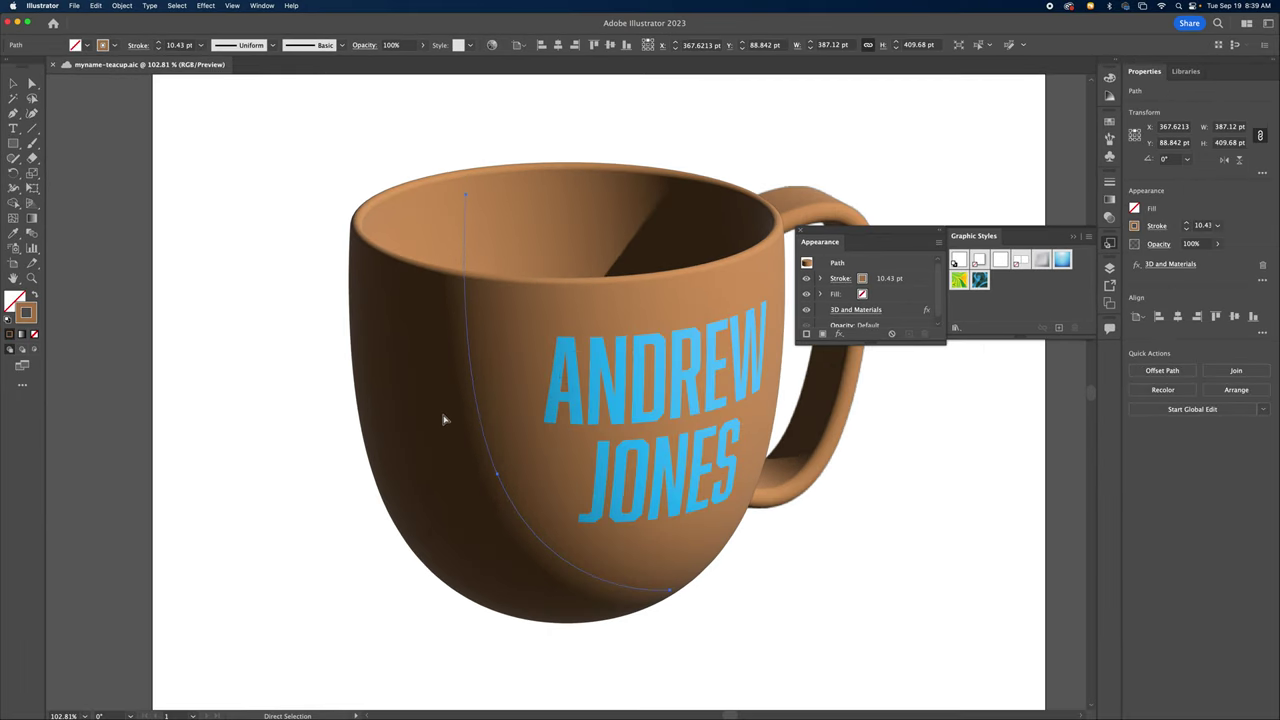
{"action": "left_click", "coordinate": [448, 418]}
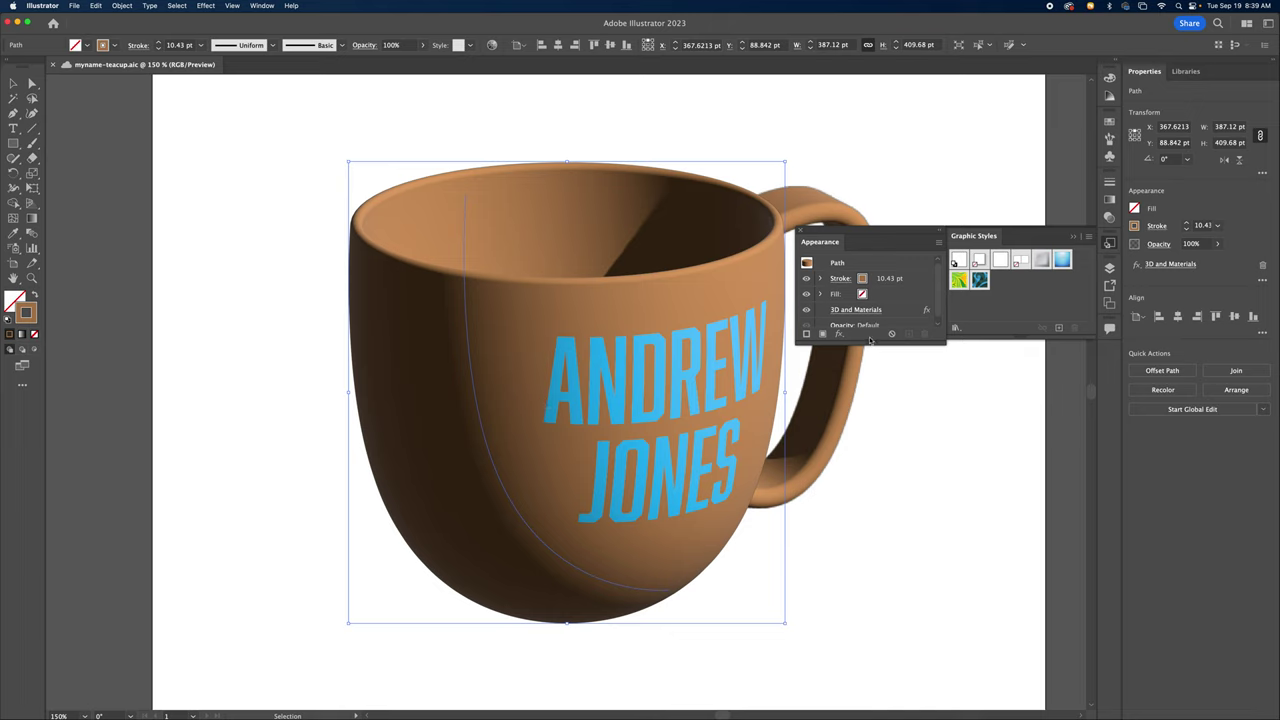
{"action": "left_click_drag", "start_coordinate": [868, 340], "coordinate": [868, 470]}
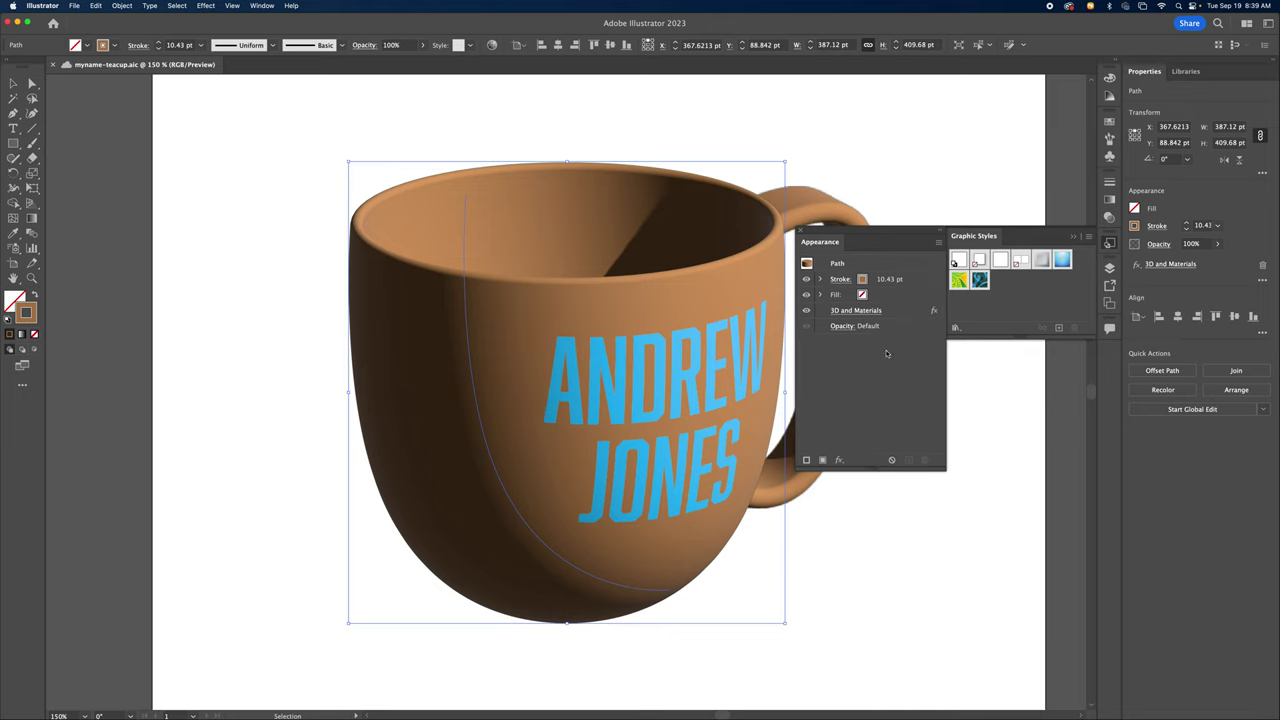
{"action": "left_click", "coordinate": [276, 365]}
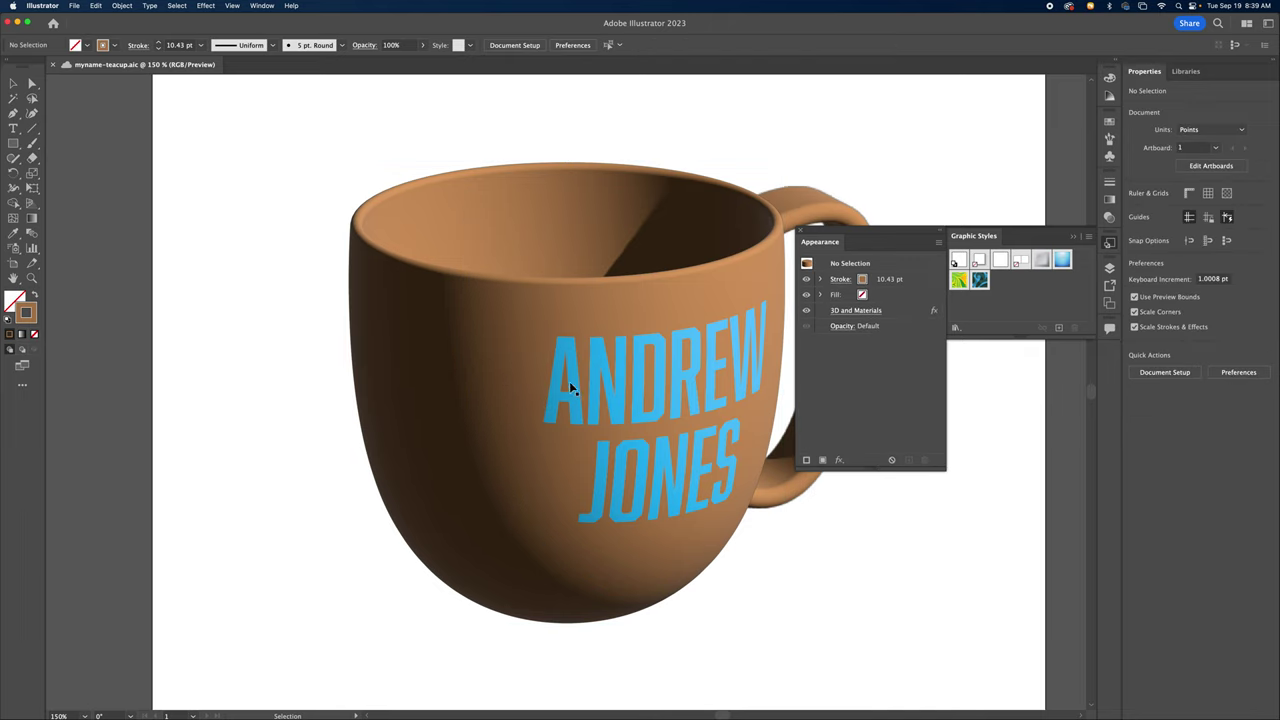
{"action": "left_click", "coordinate": [658, 369]}
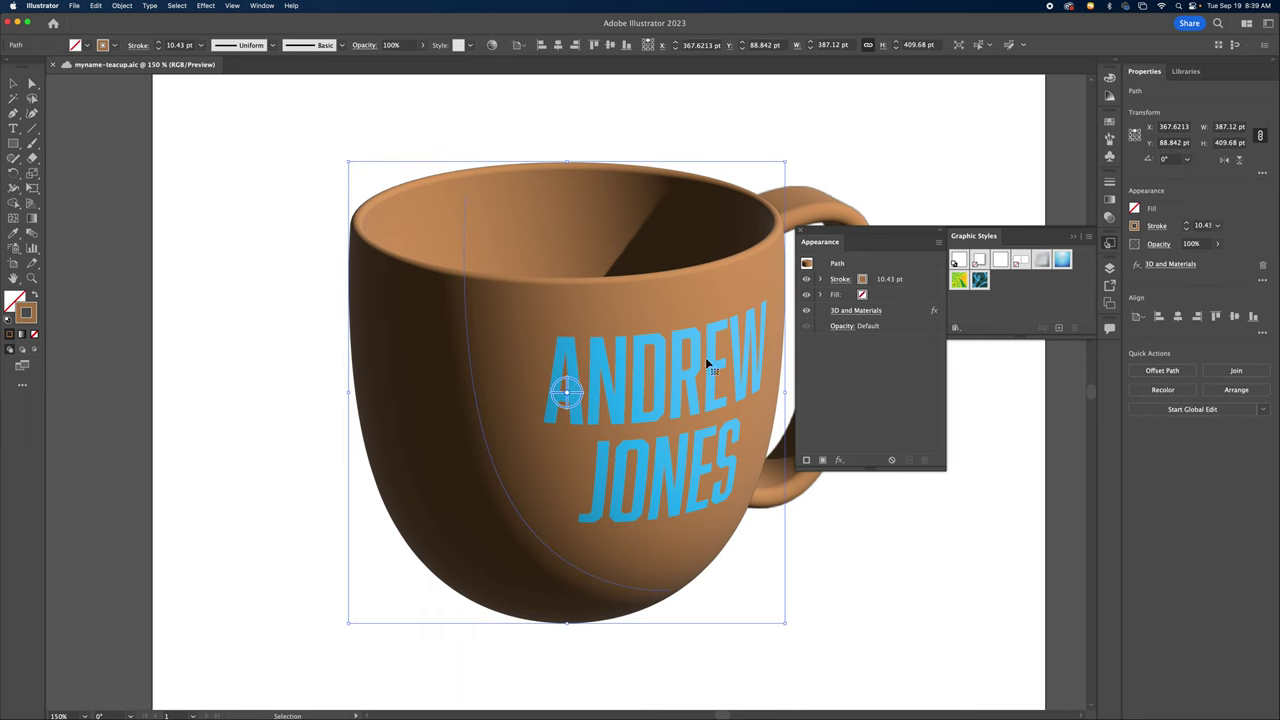
Step: Raise the mug's 3D and Materials perspective to 49°, moving the settings panel aside
{"action": "left_click", "coordinate": [855, 311]}
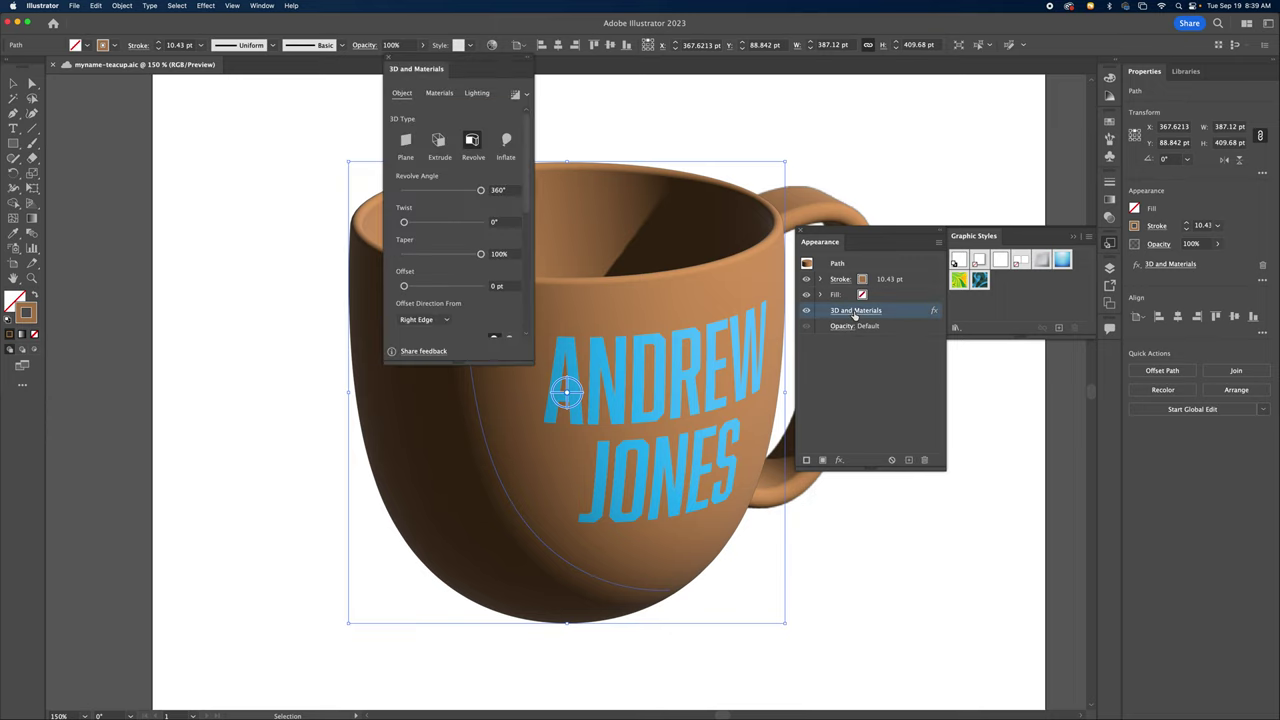
{"action": "left_click_drag", "start_coordinate": [527, 361], "coordinate": [646, 678]}
{"action": "left_click_drag", "start_coordinate": [453, 64], "coordinate": [882, 46]}
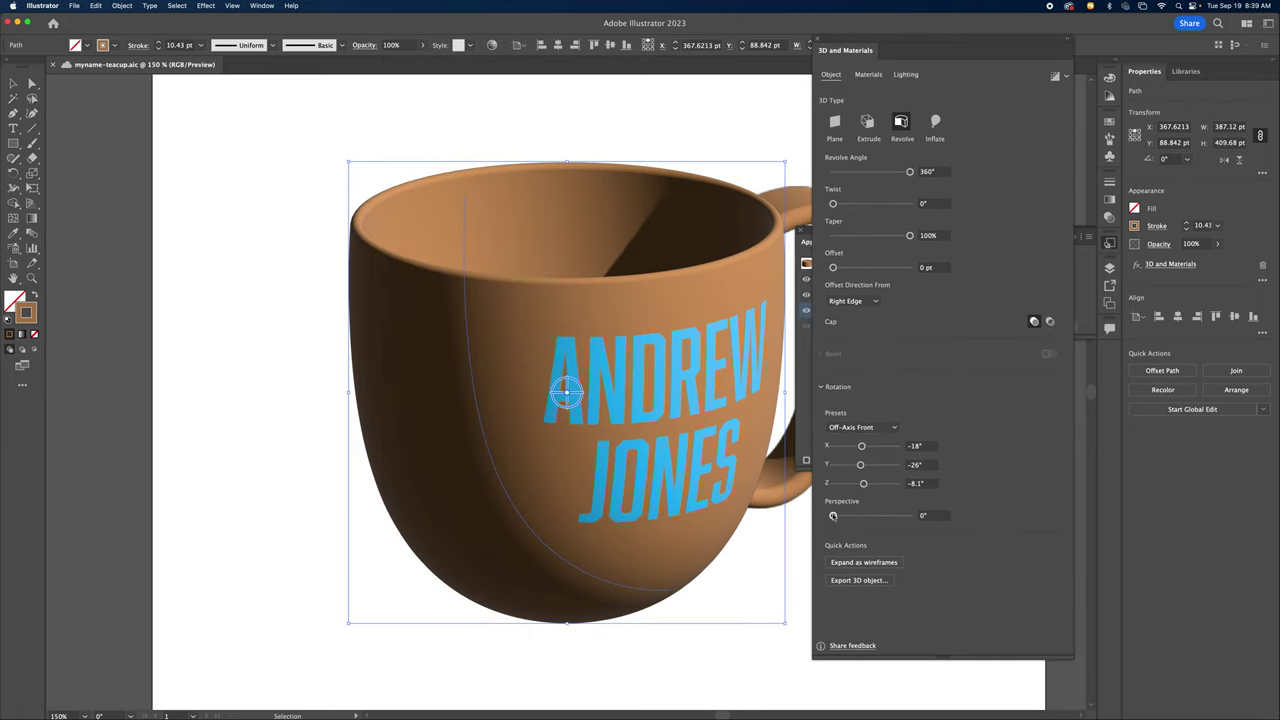
{"action": "left_click_drag", "start_coordinate": [833, 516], "coordinate": [856, 516]}
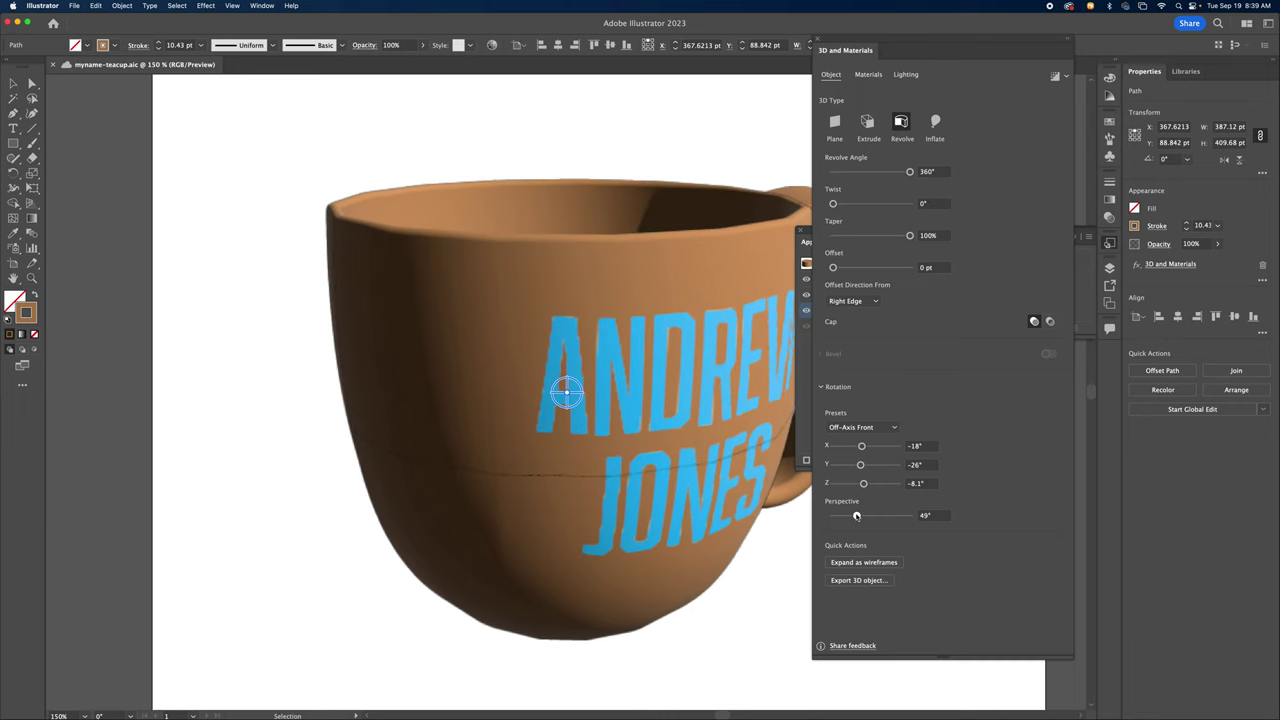
{"action": "left_click", "coordinate": [768, 530]}
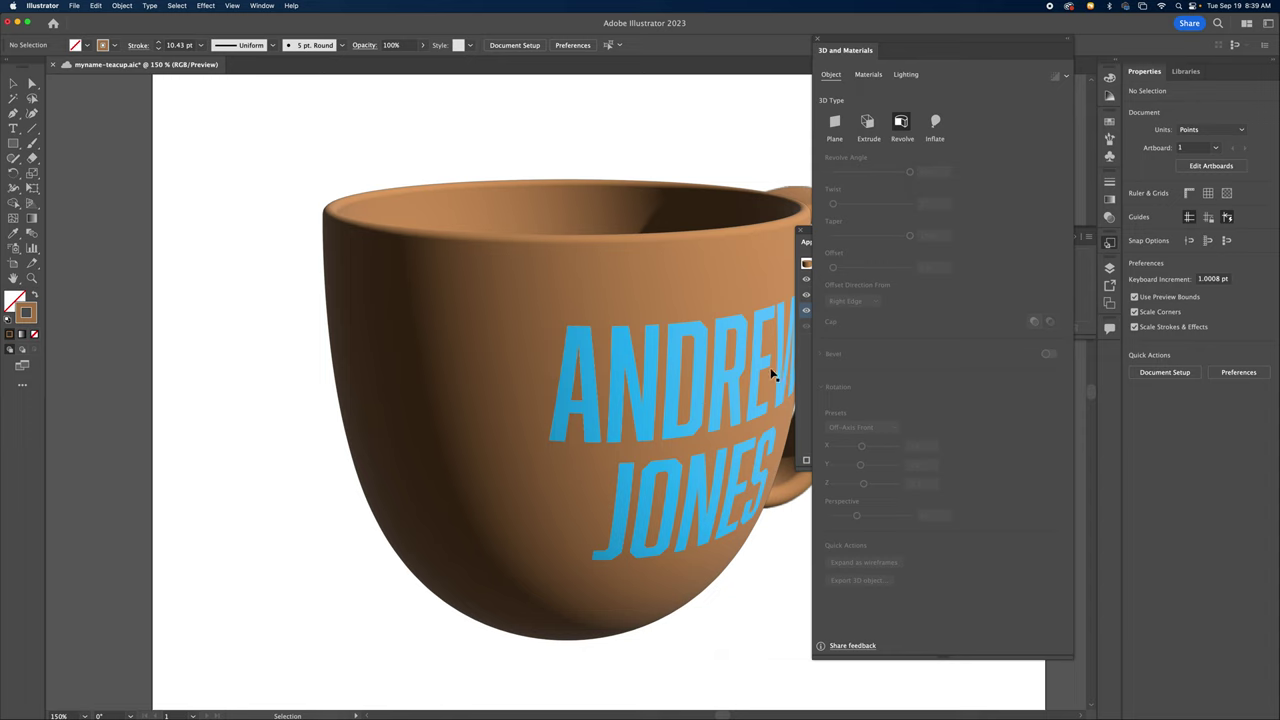
{"action": "left_click_drag", "start_coordinate": [834, 51], "coordinate": [916, 62]}
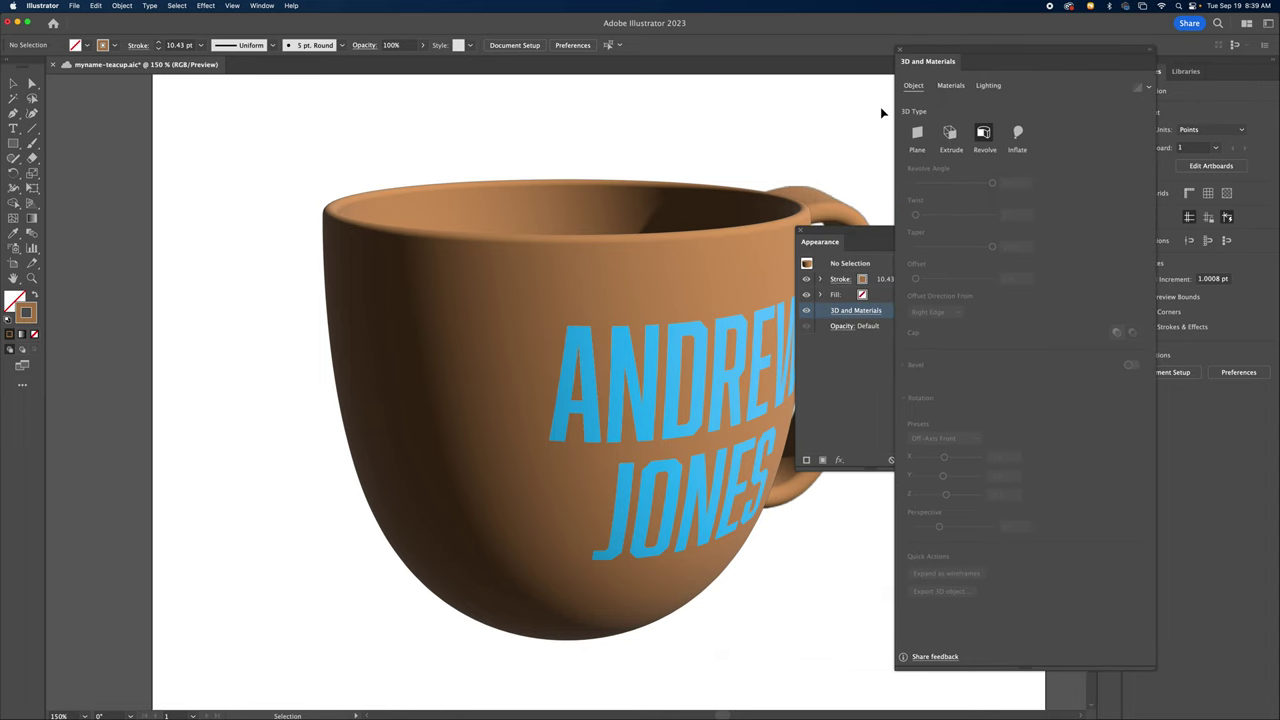
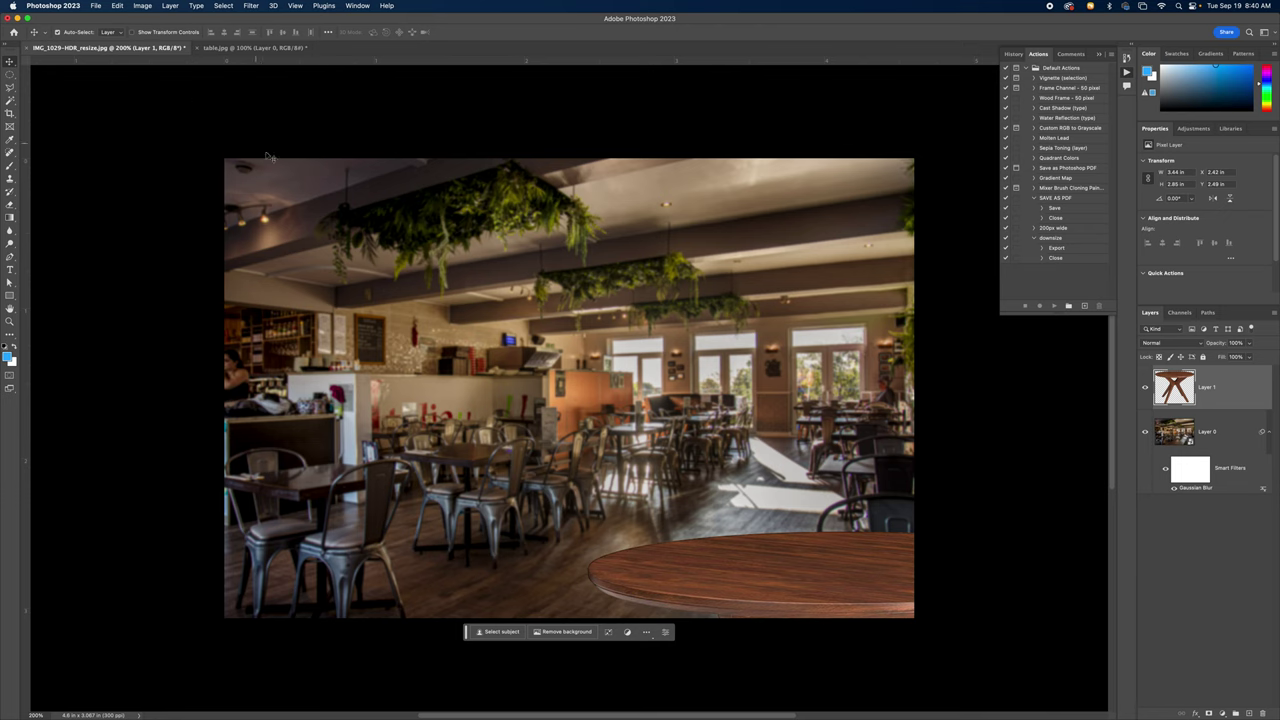
Step: Start opening another image file from the File menu
{"action": "left_click", "coordinate": [101, 6]}
Step: Compare mug 1.png and mug 2.png in the preview, open mug 2.png, and select all
{"action": "left_click", "coordinate": [104, 28]}
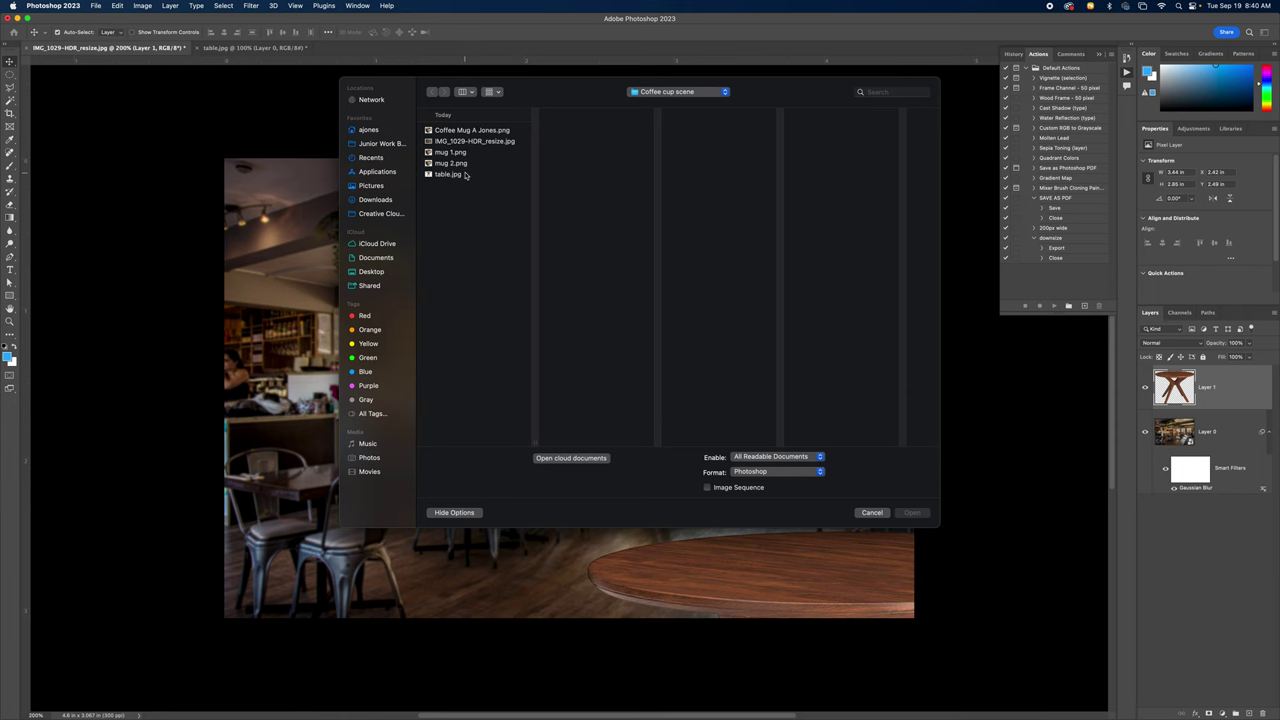
{"action": "left_click", "coordinate": [463, 164]}
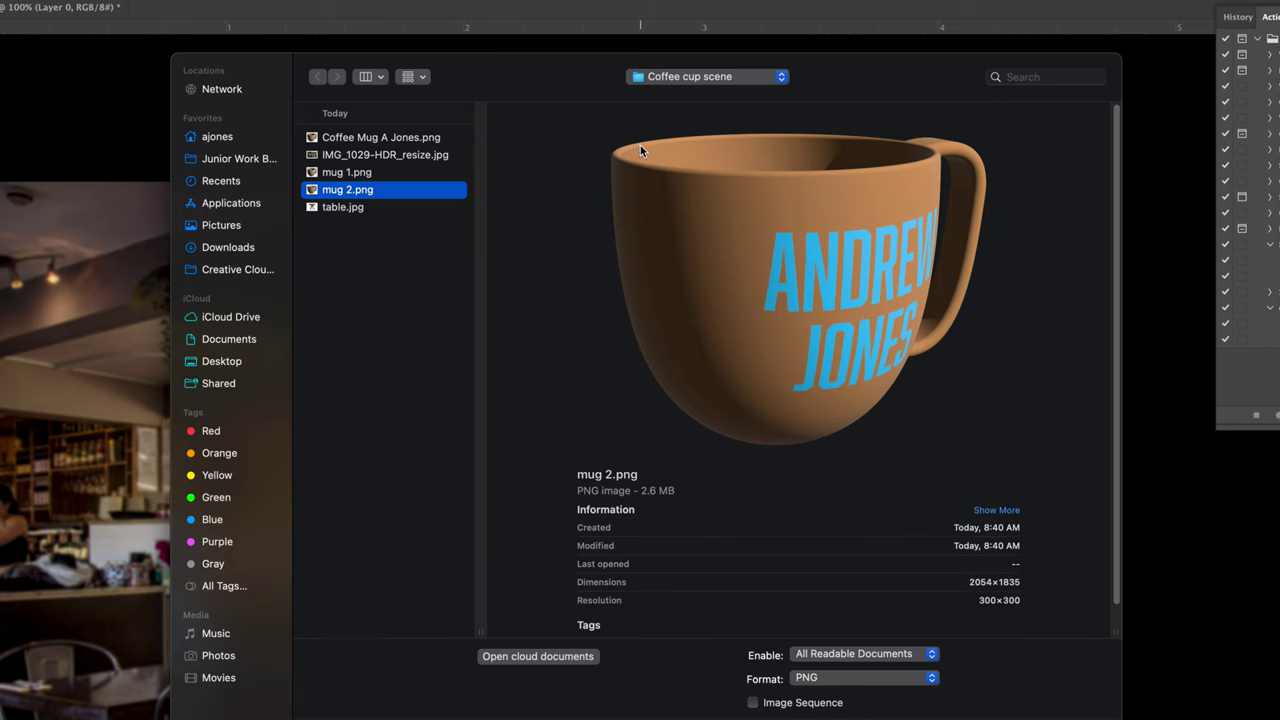
{"action": "key", "text": "Up"}
{"action": "key", "text": "Down"}
{"action": "key", "text": "Up"}
{"action": "key", "text": "Down"}
{"action": "key", "text": "Up"}
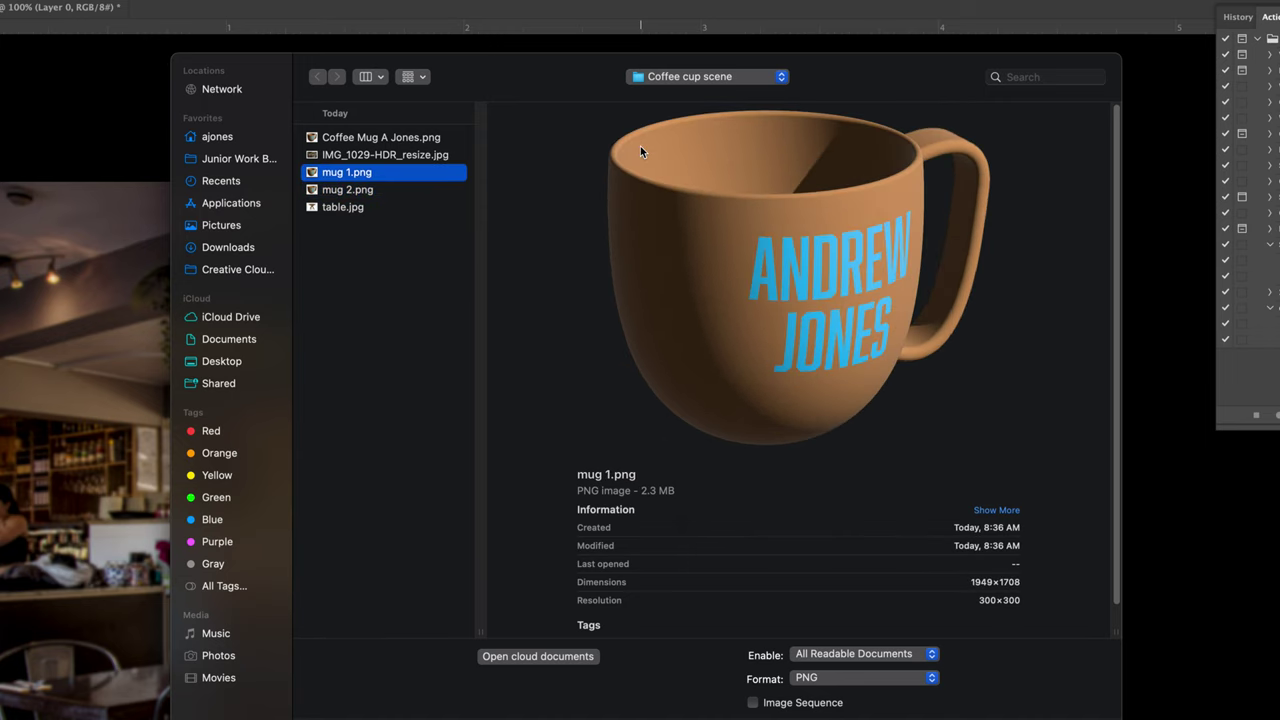
{"action": "key", "text": "Down"}
{"action": "key", "text": "Up"}
{"action": "key", "text": "Down"}
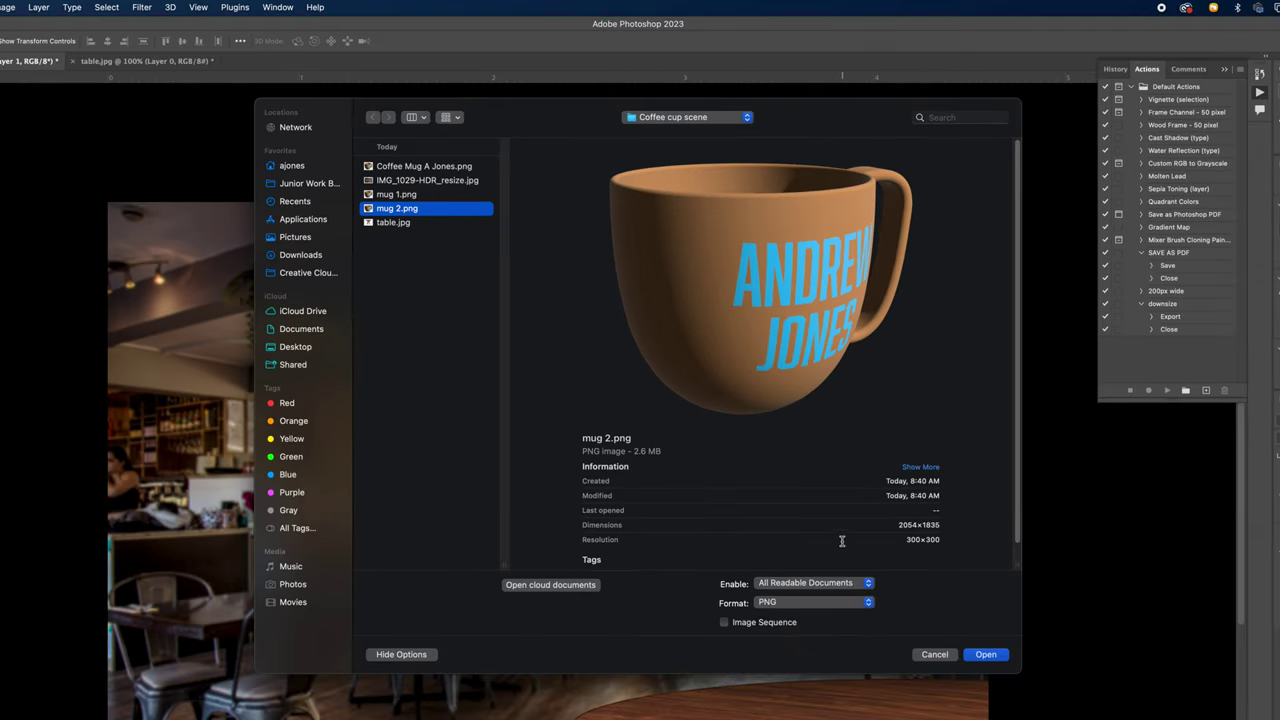
{"action": "left_click", "coordinate": [986, 655]}
{"action": "key", "text": "super+a"}
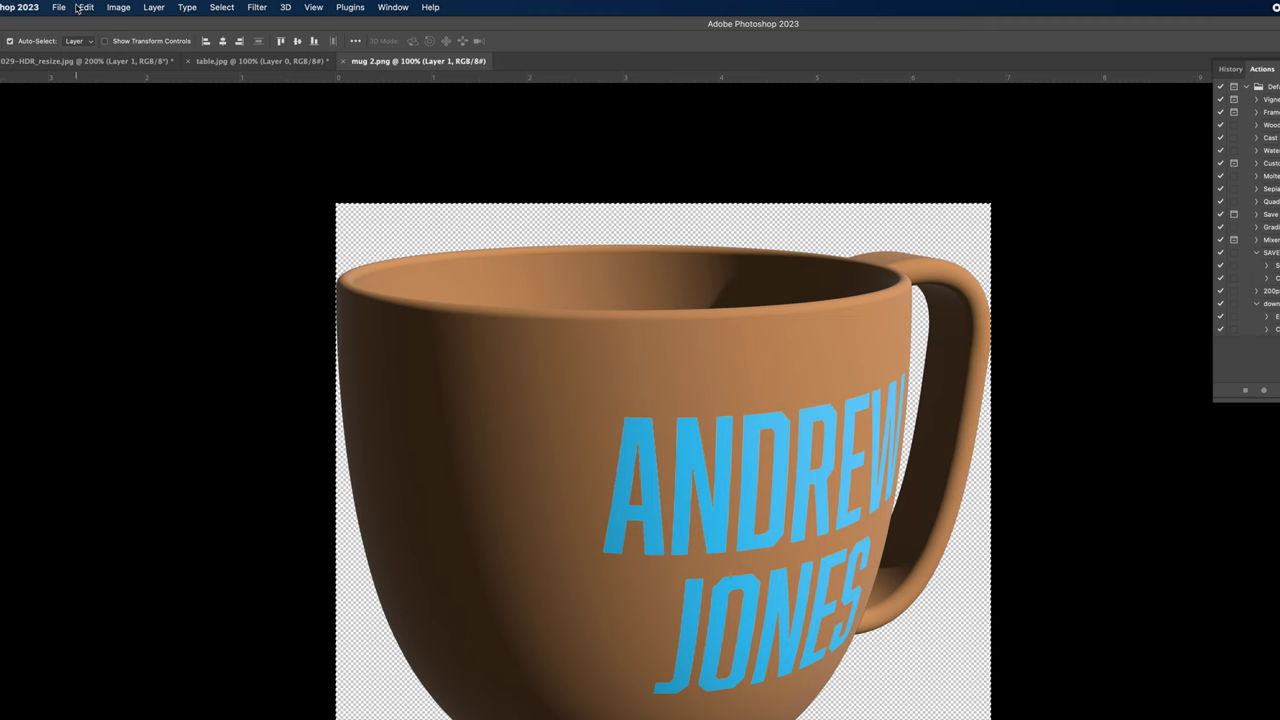
Step: Copy the whole mug 2.png image and return to the café composite document
{"action": "left_click", "coordinate": [222, 7]}
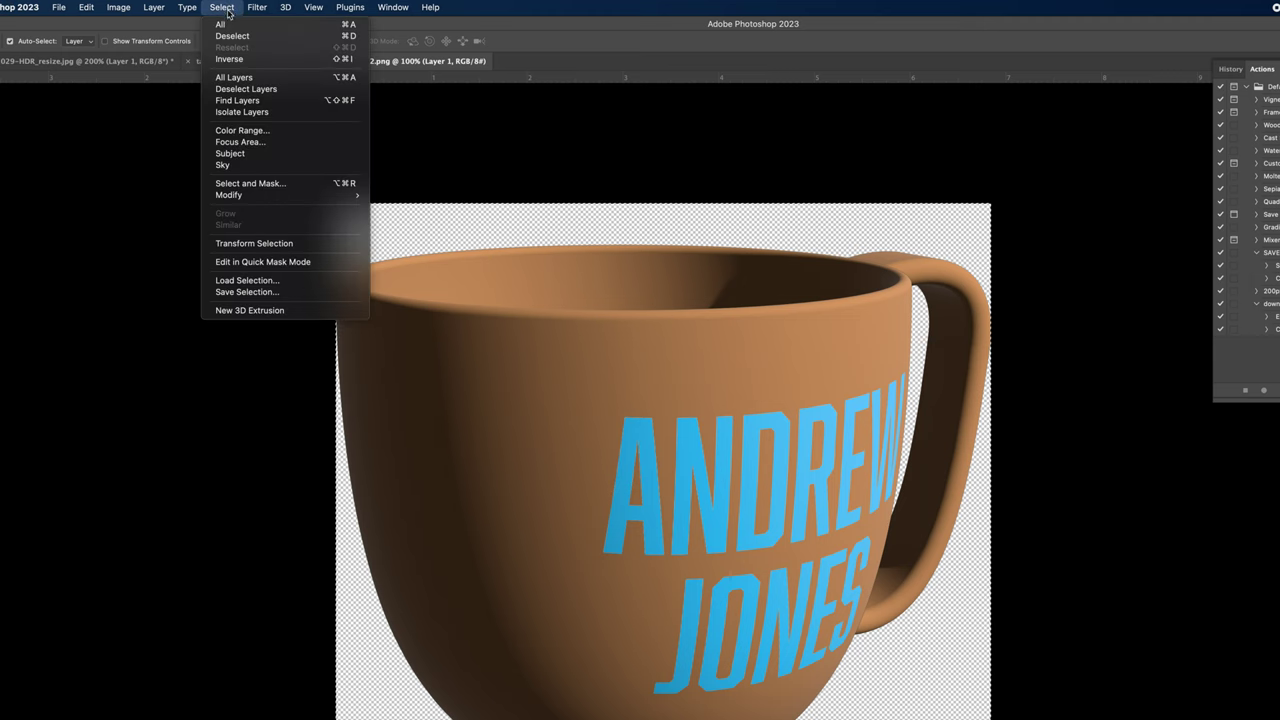
{"action": "mouse_move", "coordinate": [66, 8]}
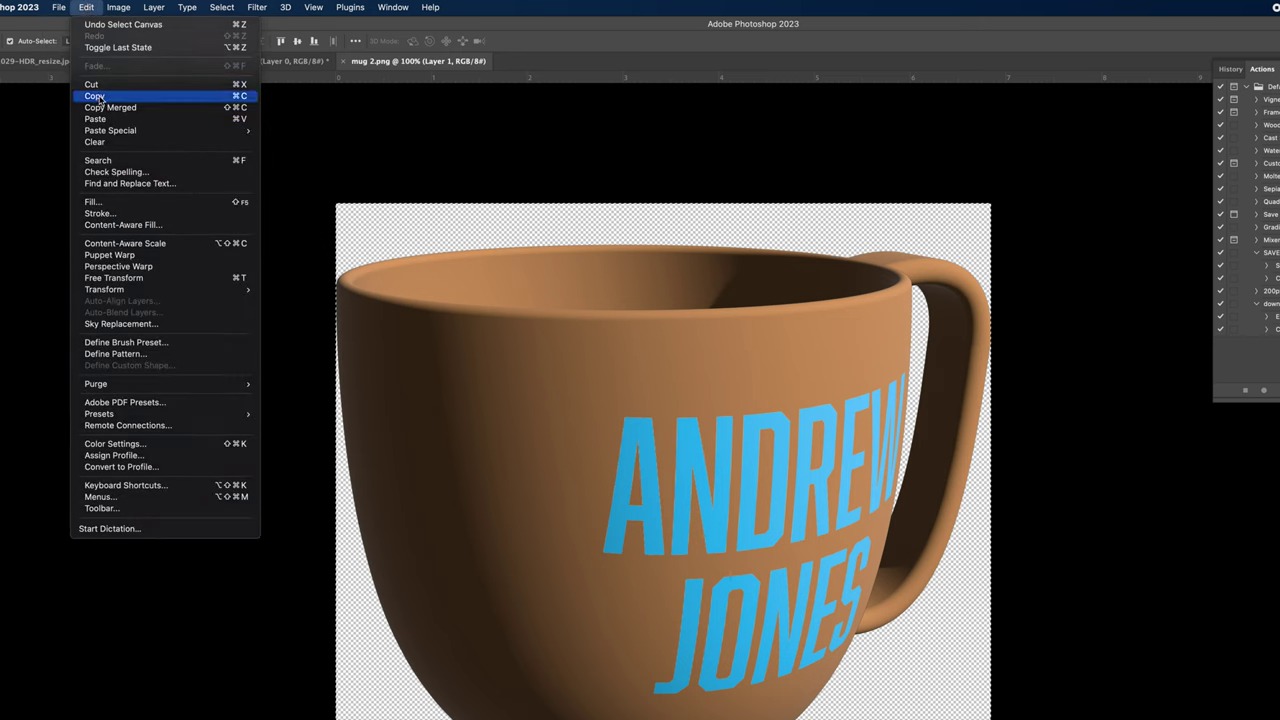
{"action": "left_click", "coordinate": [97, 97]}
{"action": "key", "text": "ctrl+Tab"}
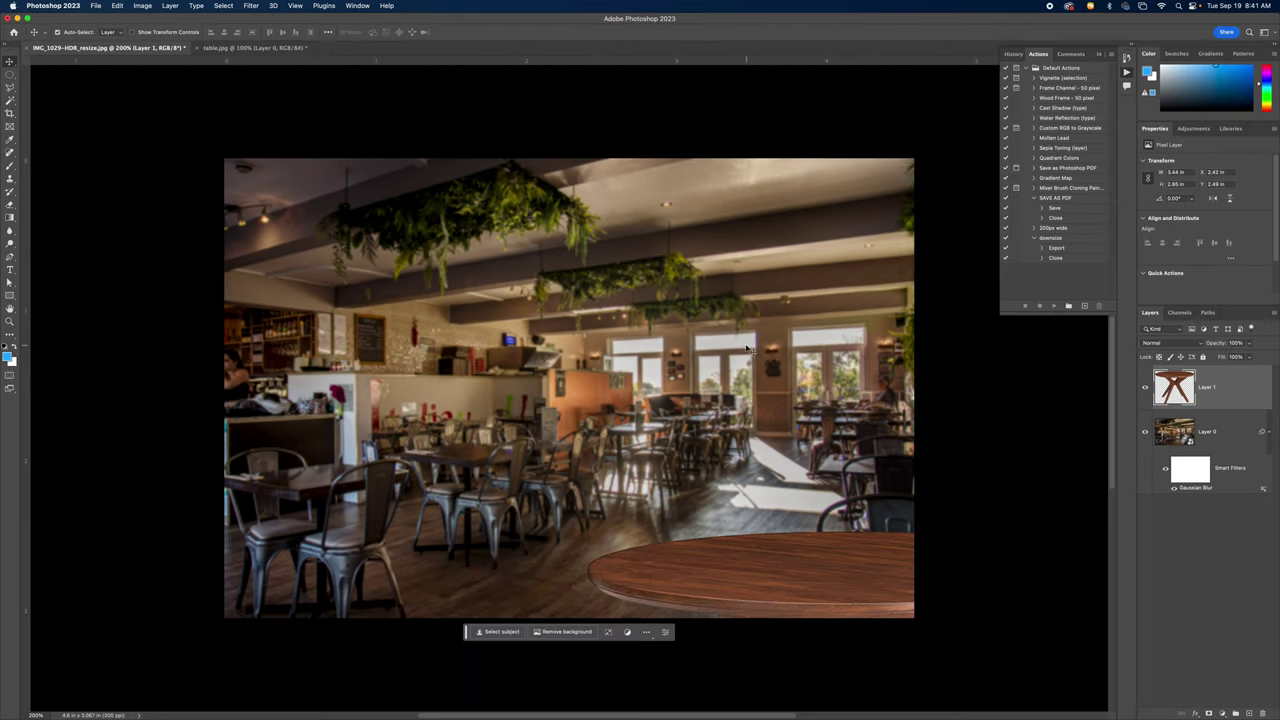
Step: Nudge the table layer and paste the mug into the composite as a new layer
{"action": "left_click_drag", "start_coordinate": [895, 449], "coordinate": [888, 447]}
{"action": "key", "text": "ctrl+plus"}
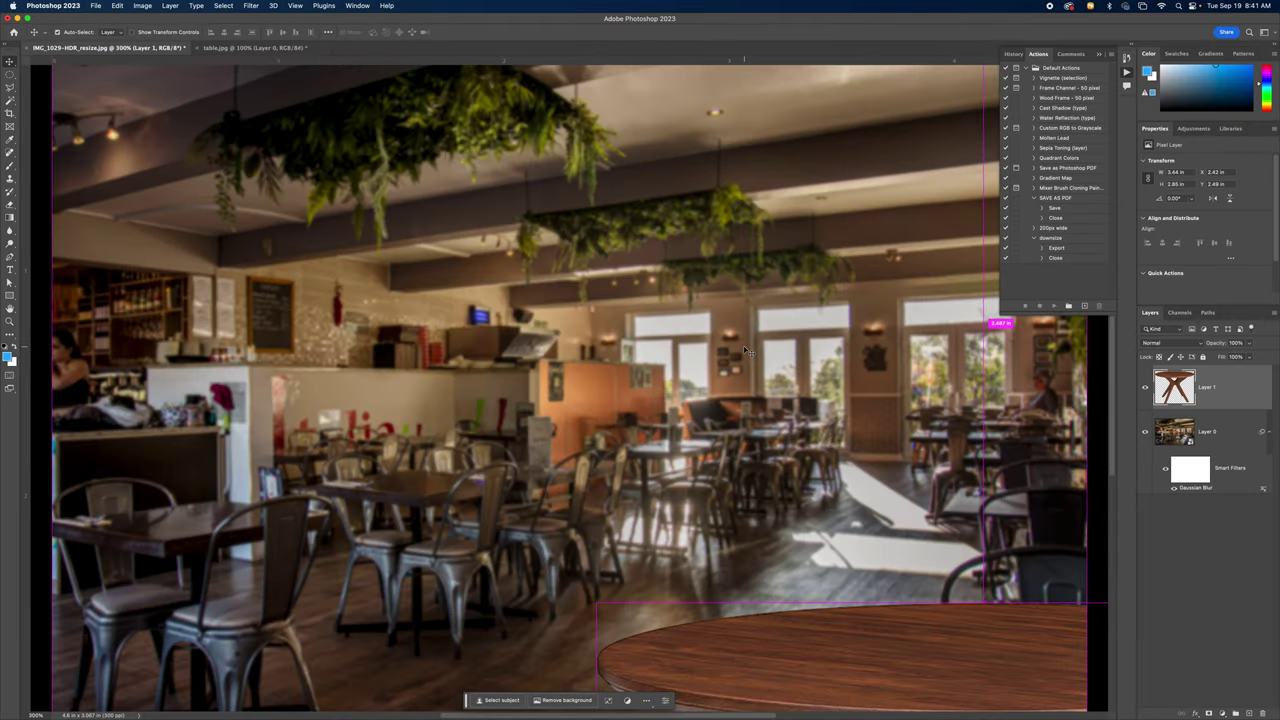
{"action": "key", "text": "ctrl+v"}
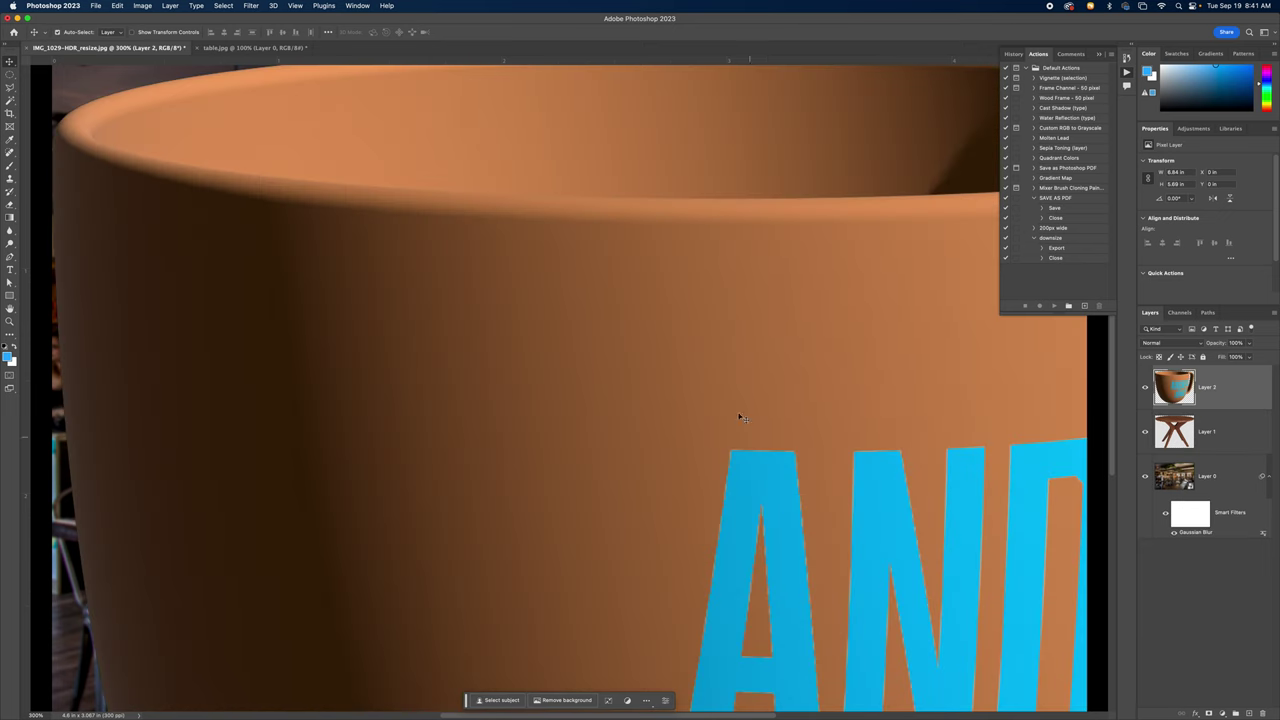
{"action": "key", "text": "ctrl+minus"}
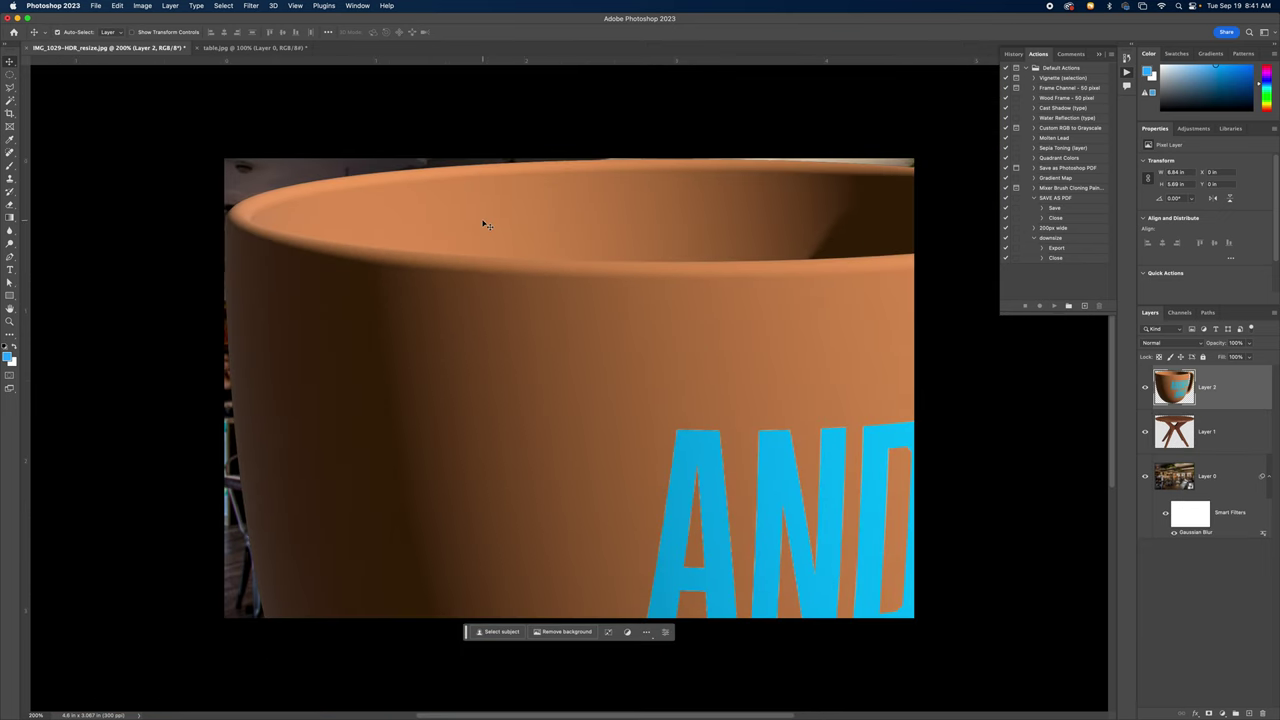
Step: Scale the mug down with Free Transform and set it on the wooden tabletop
{"action": "left_click", "coordinate": [138, 6]}
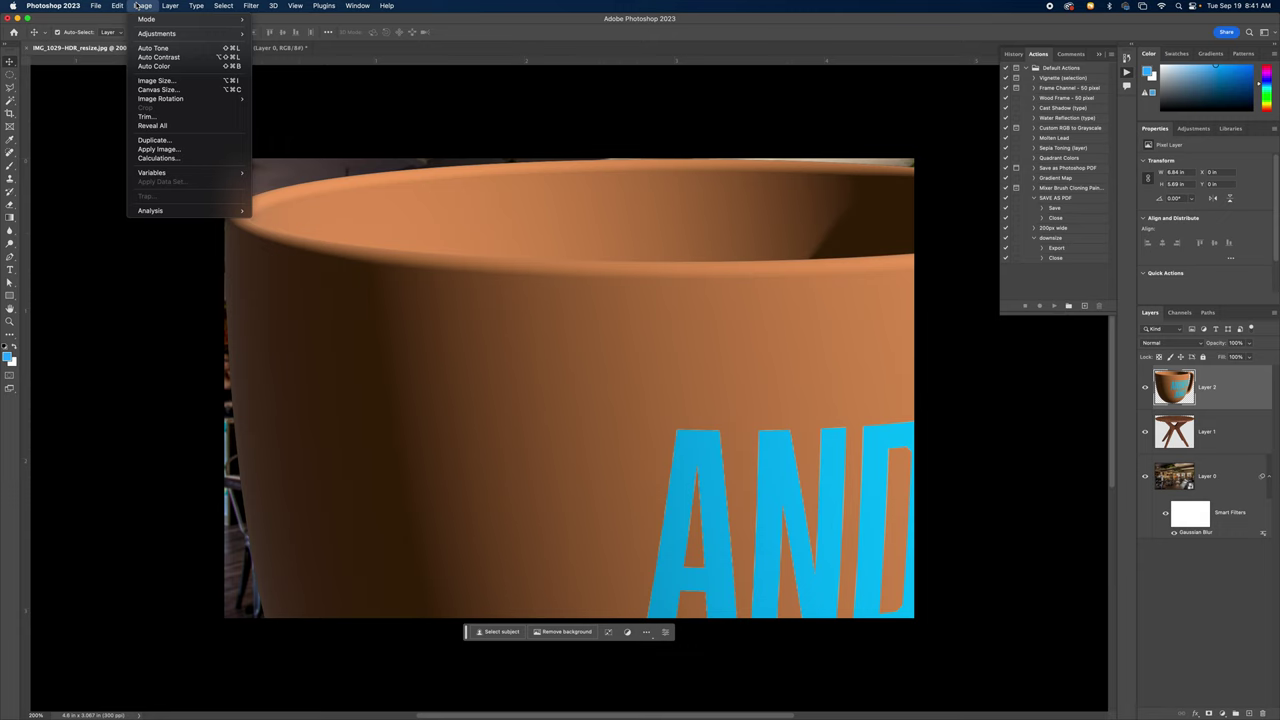
{"action": "mouse_move", "coordinate": [119, 6]}
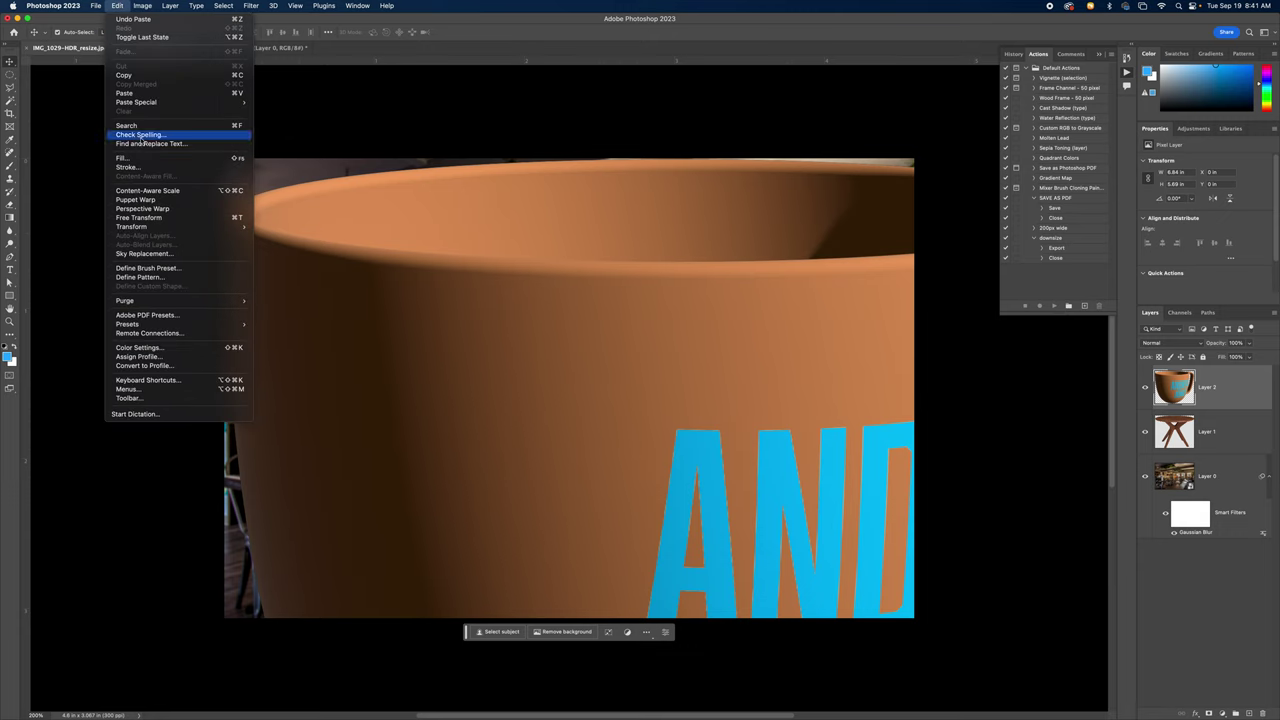
{"action": "mouse_move", "coordinate": [142, 230]}
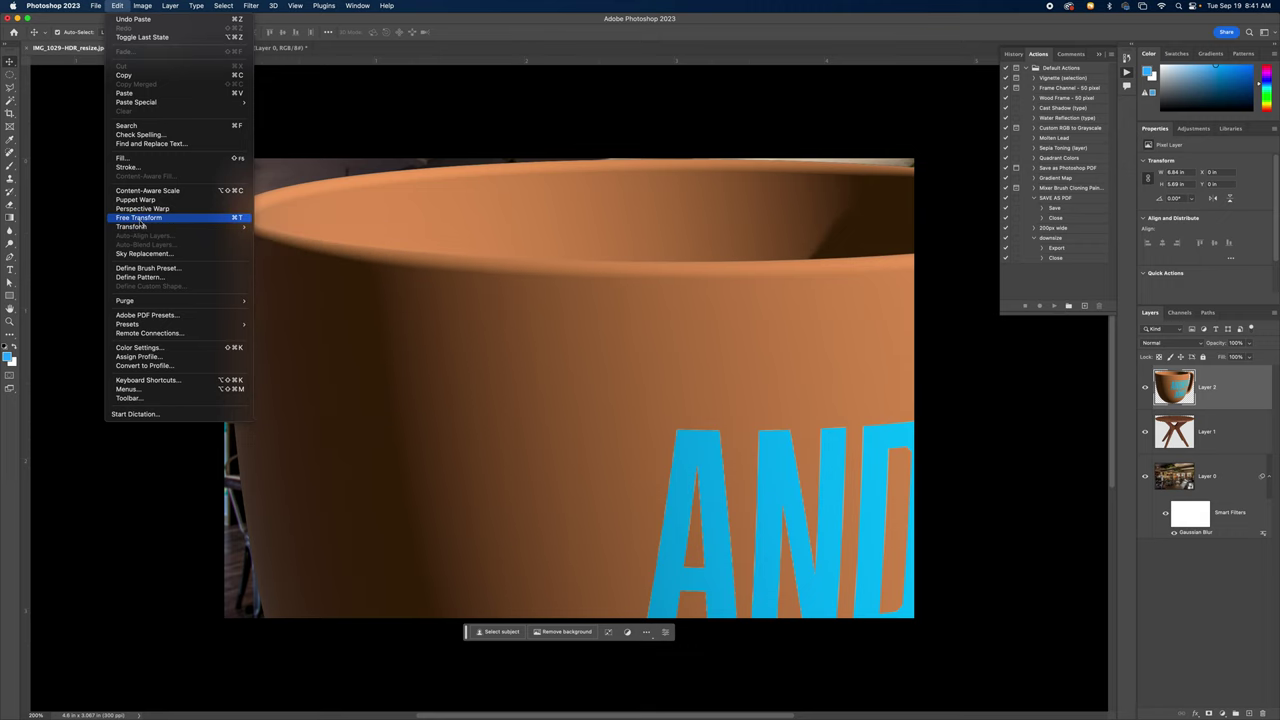
{"action": "left_click", "coordinate": [137, 218]}
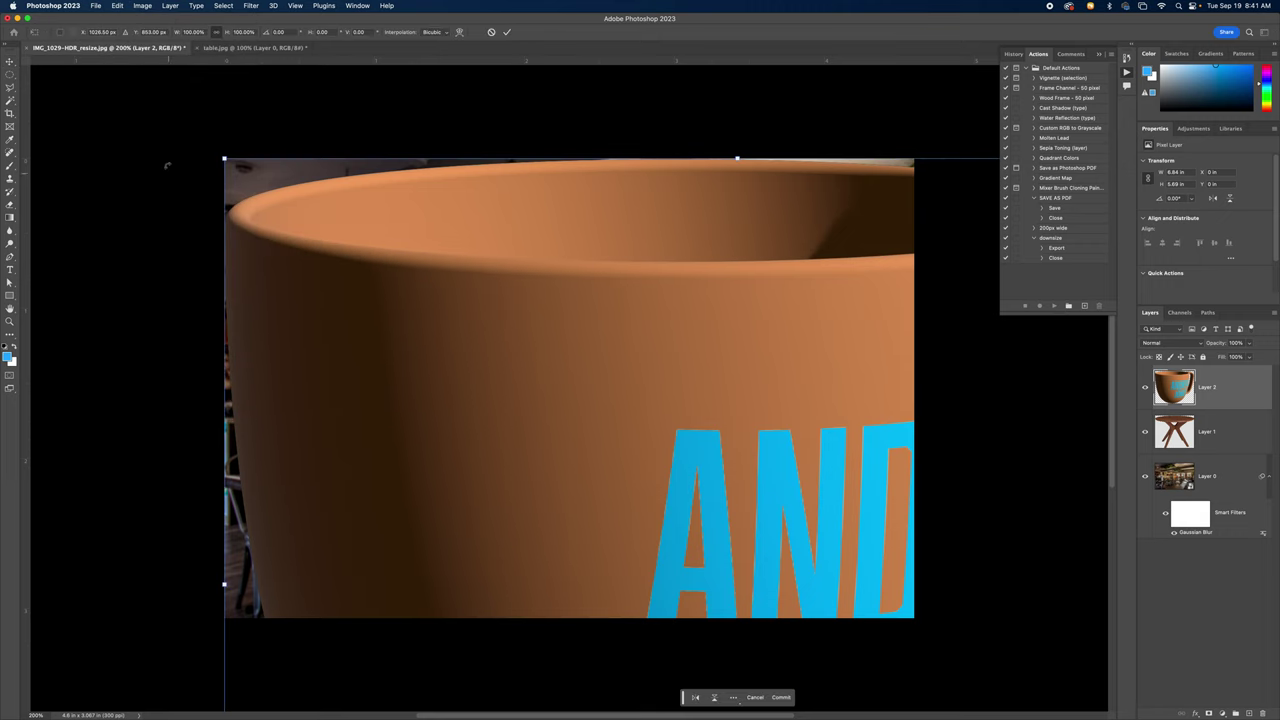
{"action": "left_click_drag", "start_coordinate": [224, 158], "coordinate": [672, 532]}
{"action": "left_click_drag", "start_coordinate": [727, 569], "coordinate": [391, 185]}
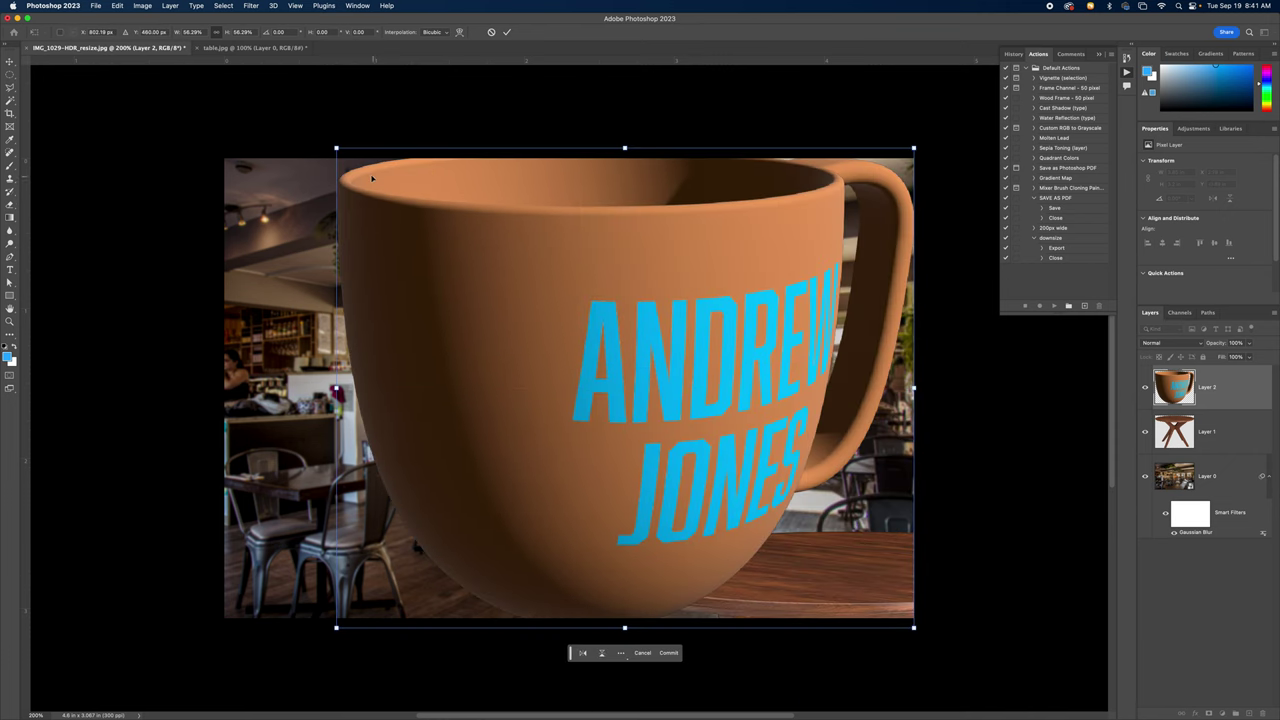
{"action": "left_click_drag", "start_coordinate": [338, 150], "coordinate": [788, 523]}
{"action": "left_click_drag", "start_coordinate": [822, 589], "coordinate": [728, 544]}
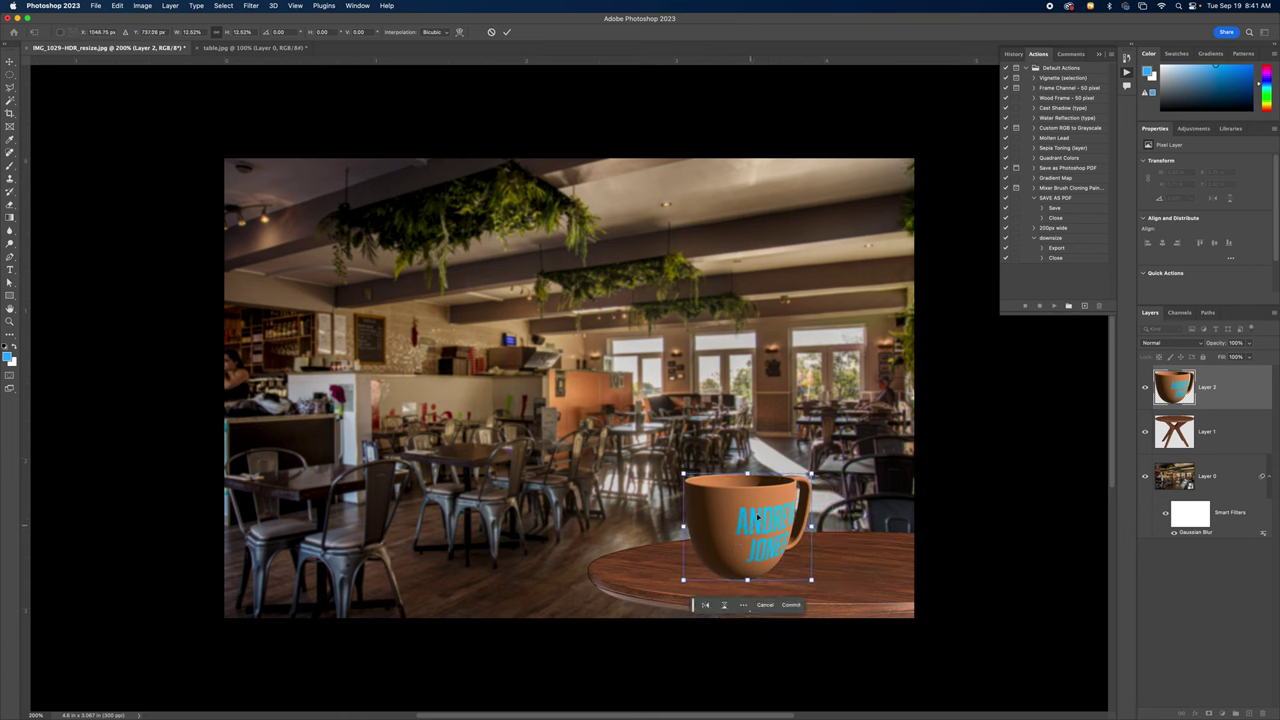
{"action": "key", "text": "Return"}
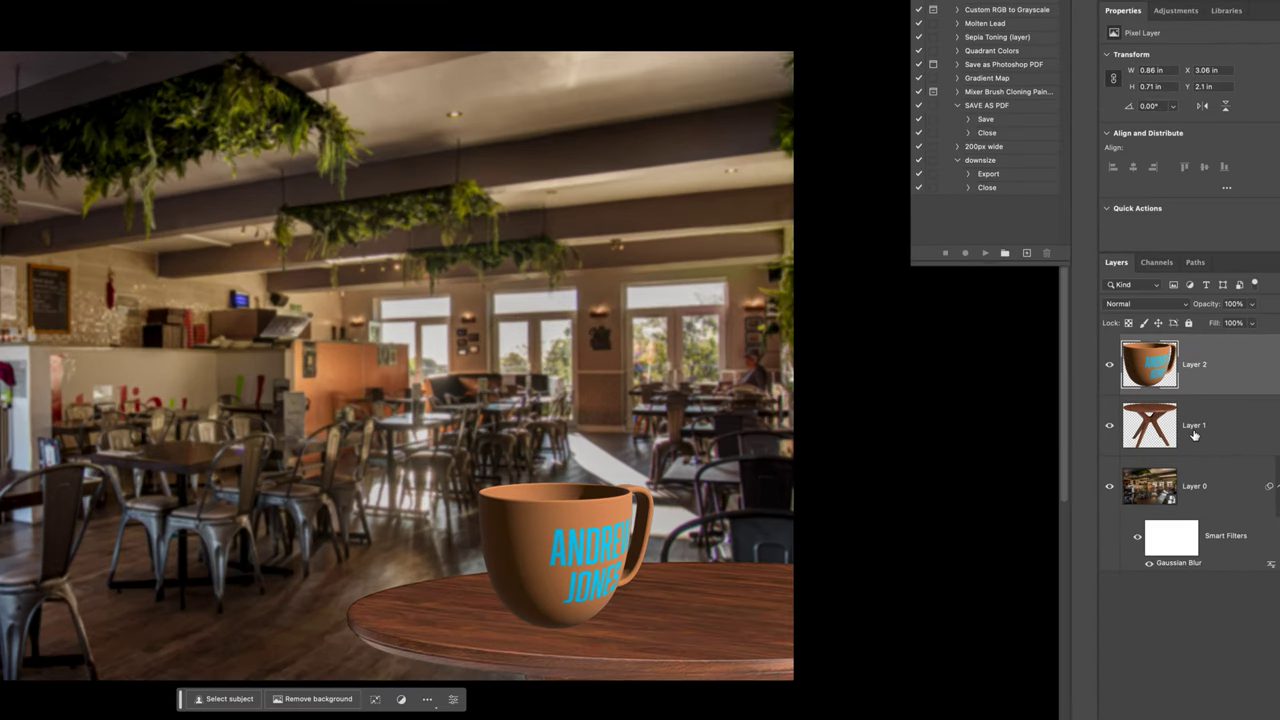
{"action": "left_click", "coordinate": [1205, 434]}
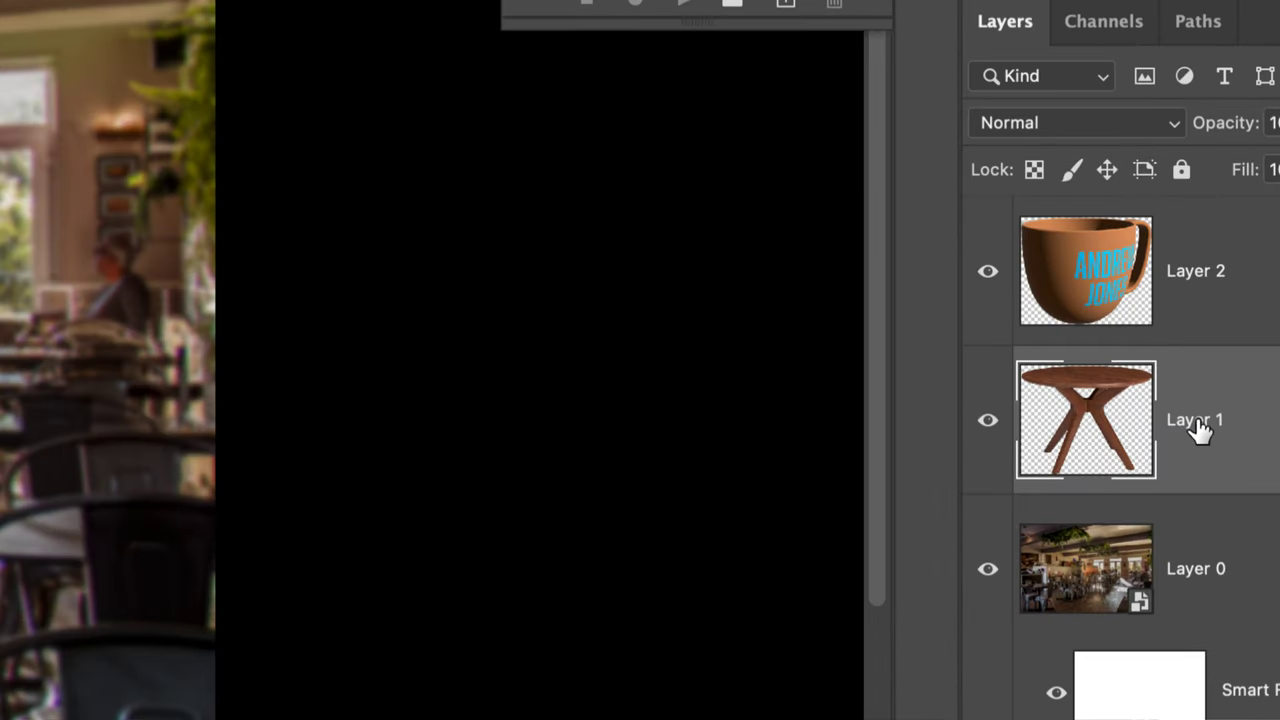
Step: Rename Layer 1 to table, Layer 2 to mug, and Layer 0 to bg
{"action": "double_click", "coordinate": [1196, 421]}
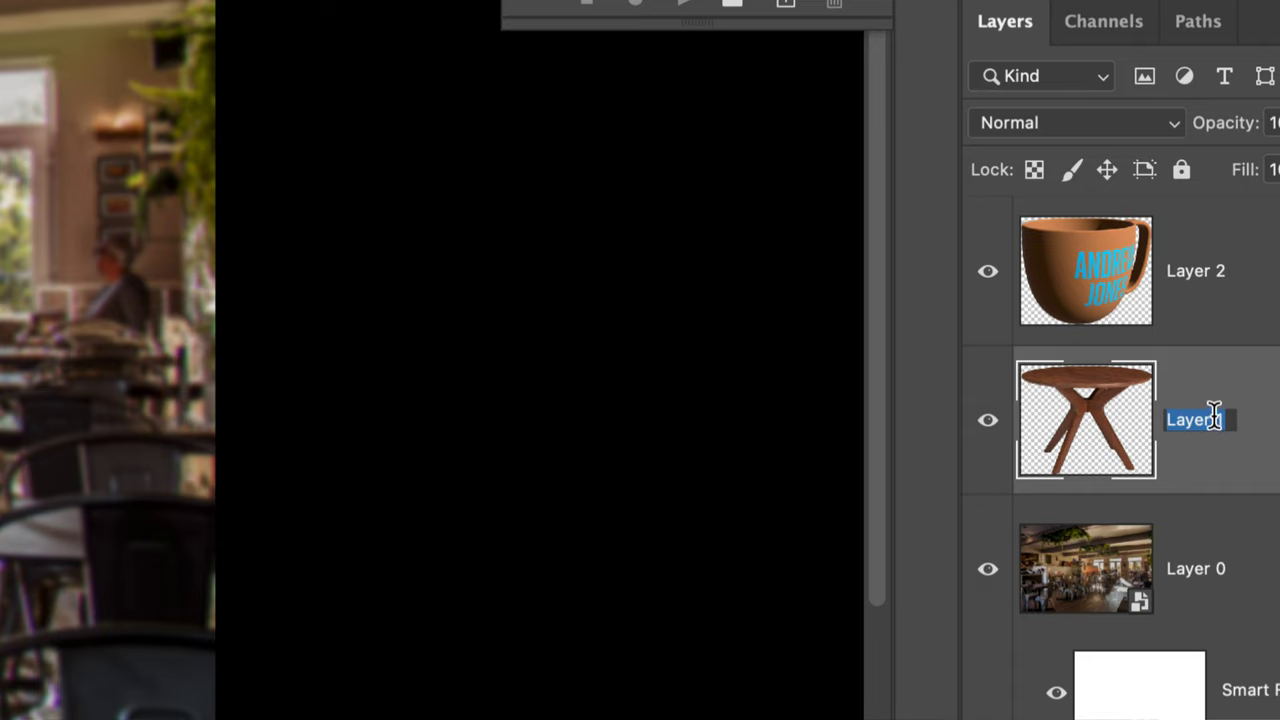
{"action": "type", "text": "table"}
{"action": "key", "text": "Return"}
{"action": "double_click", "coordinate": [1197, 271]}
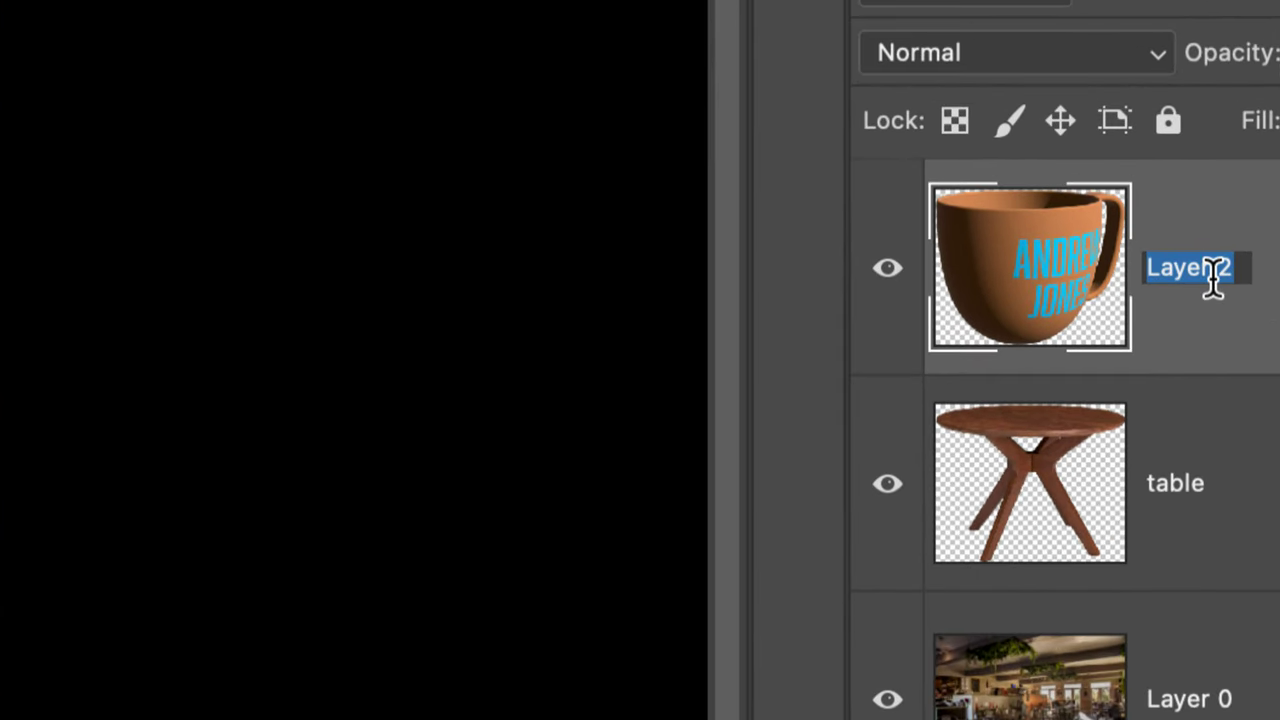
{"action": "type", "text": "mug"}
{"action": "key", "text": "Return"}
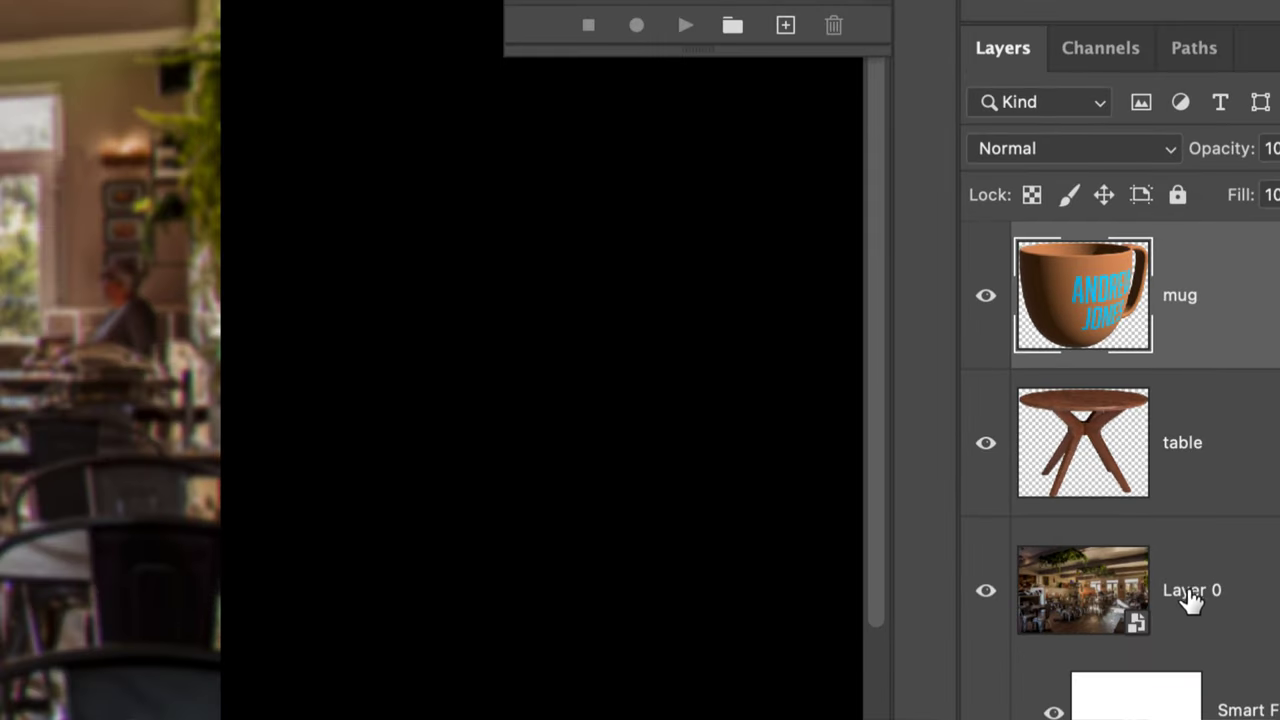
{"action": "right_click", "coordinate": [1190, 702]}
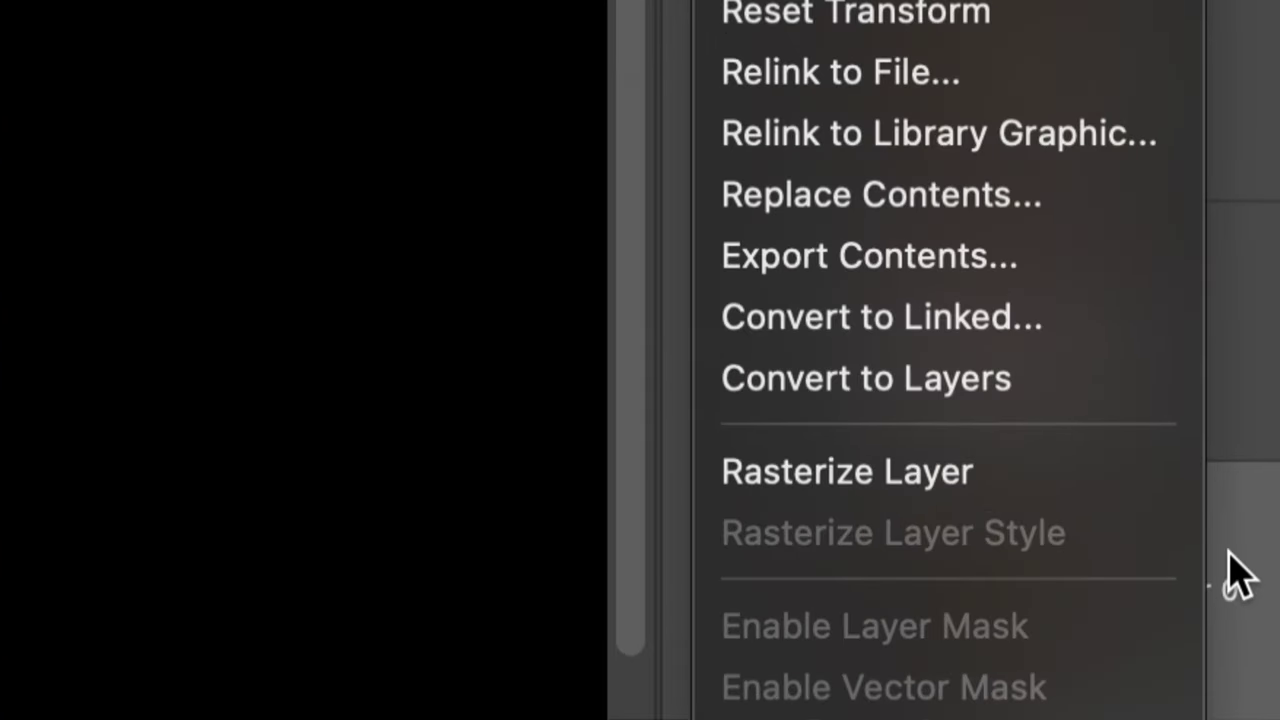
{"action": "left_click", "coordinate": [1179, 598]}
{"action": "double_click", "coordinate": [1184, 592]}
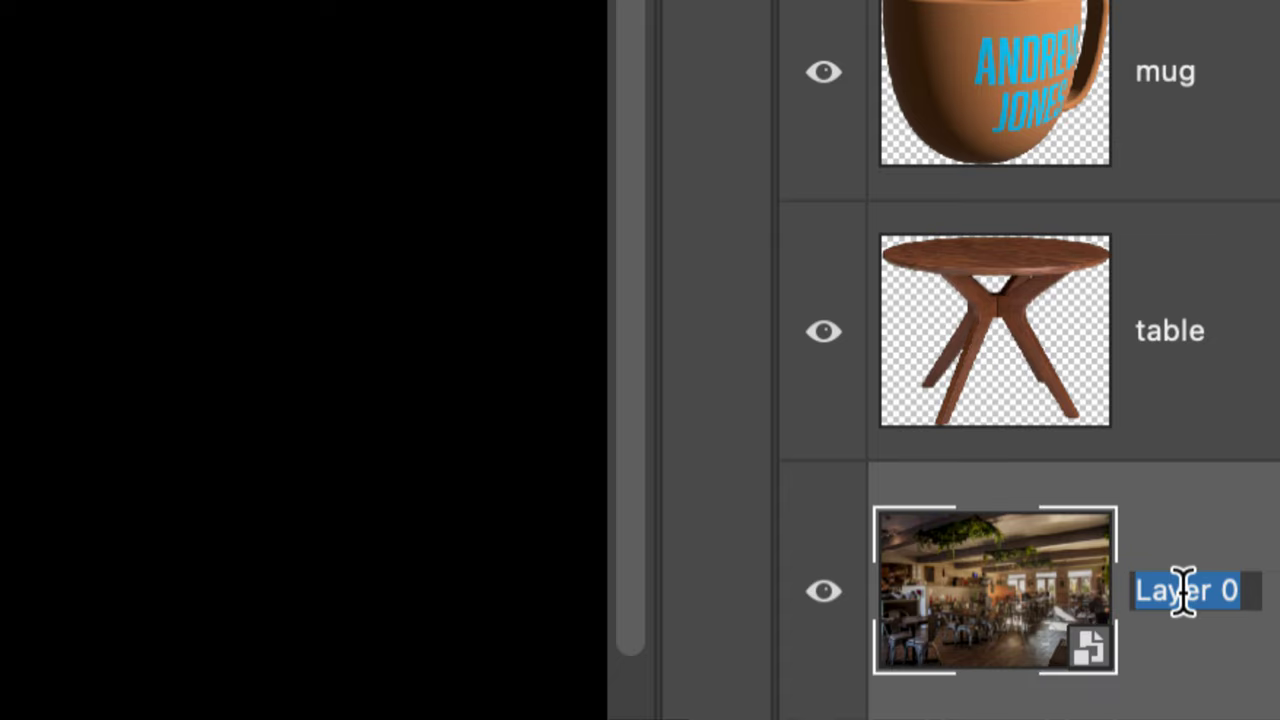
{"action": "type", "text": "bg"}
{"action": "key", "text": "Return"}
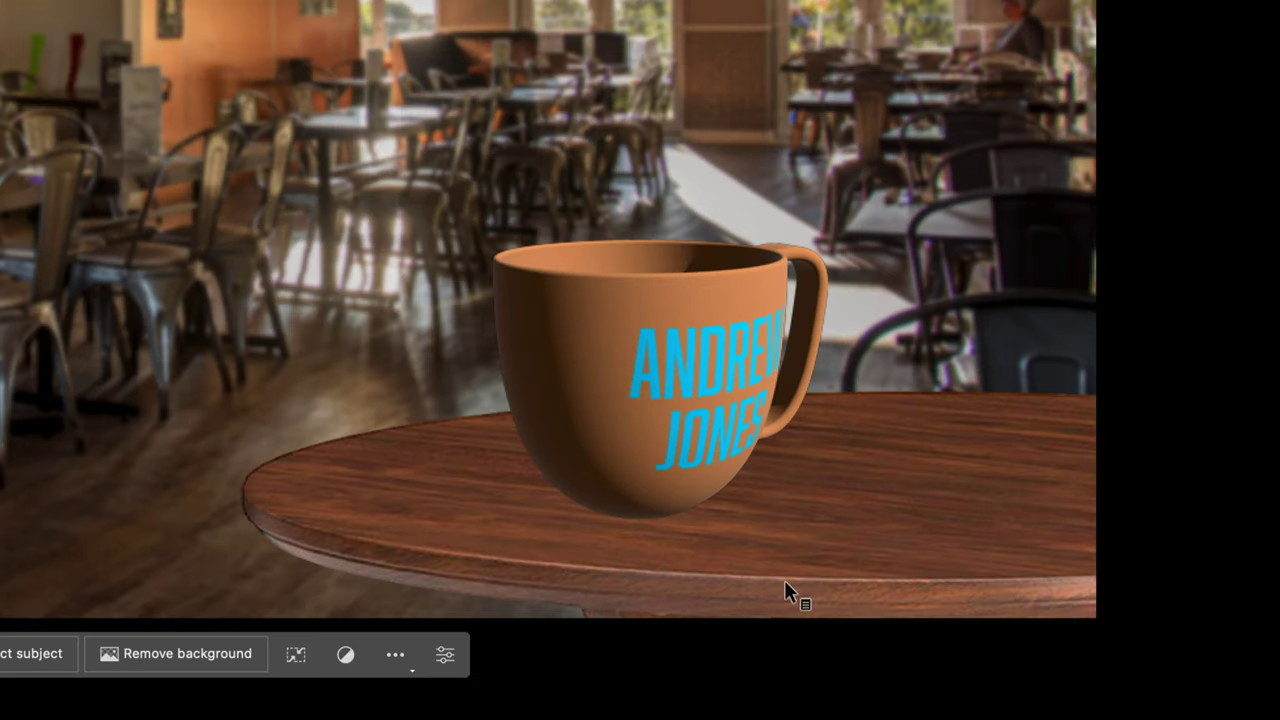
Step: Test-nudge the background and mug, undo the mug move, then shift the table slightly up
{"action": "right_click", "coordinate": [629, 467]}
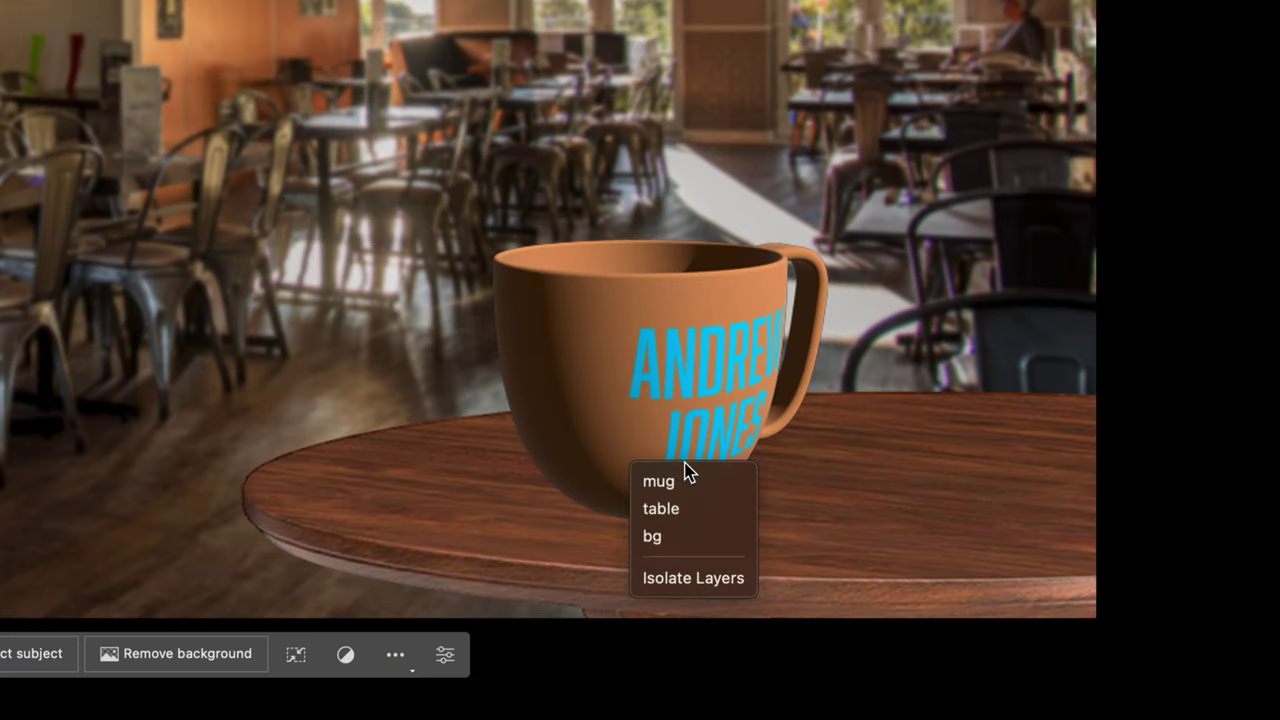
{"action": "left_click", "coordinate": [697, 538]}
{"action": "left_click_drag", "start_coordinate": [697, 538], "coordinate": [697, 537]}
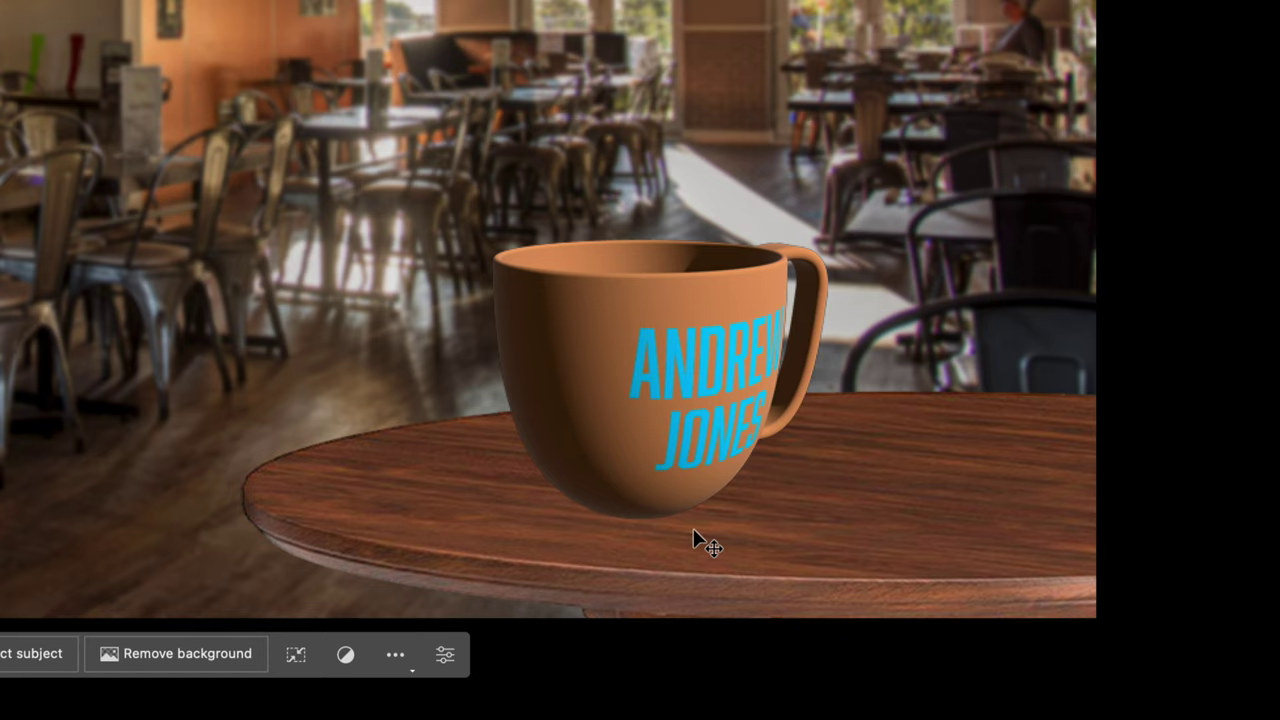
{"action": "right_click", "coordinate": [629, 457]}
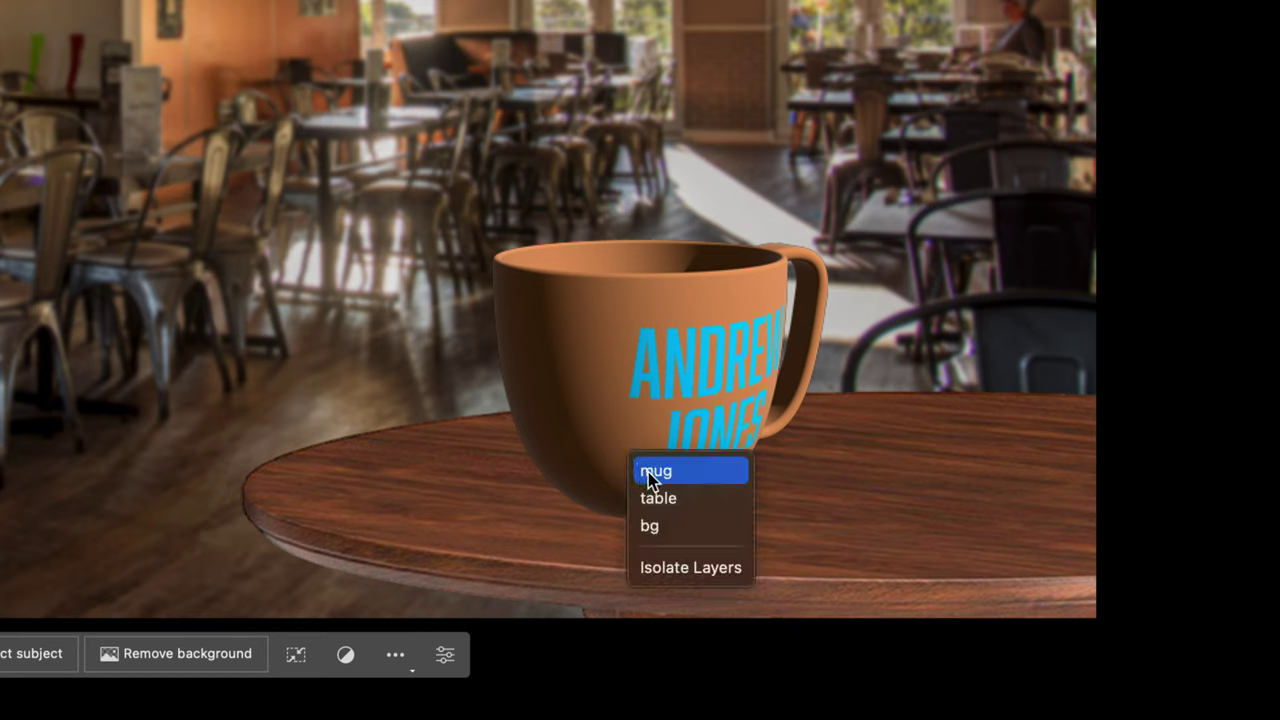
{"action": "left_click", "coordinate": [653, 472]}
{"action": "key", "text": "Down"}
{"action": "key", "text": "Down"}
{"action": "key", "text": "Down"}
{"action": "key", "text": "Down"}
{"action": "key", "text": "Down"}
{"action": "key", "text": "Down"}
{"action": "key", "text": "Down"}
{"action": "key", "text": "Down"}
{"action": "key", "text": "Down"}
{"action": "key", "text": "Down"}
{"action": "key", "text": "Down"}
{"action": "key", "text": "Down"}
{"action": "key", "text": "Down"}
{"action": "key", "text": "Down"}
{"action": "key", "text": "ctrl+z"}
{"action": "right_click", "coordinate": [653, 469]}
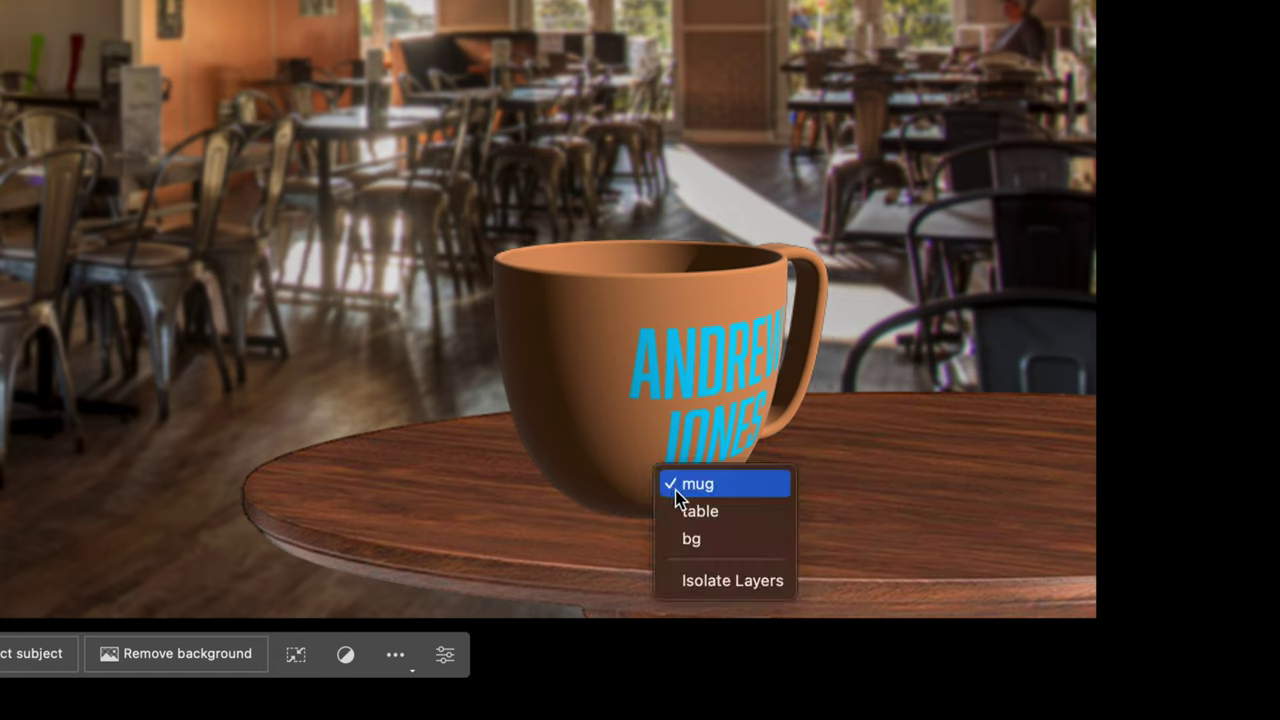
{"action": "left_click", "coordinate": [684, 511]}
{"action": "key", "text": "shift+Up"}
{"action": "key", "text": "shift+Up"}
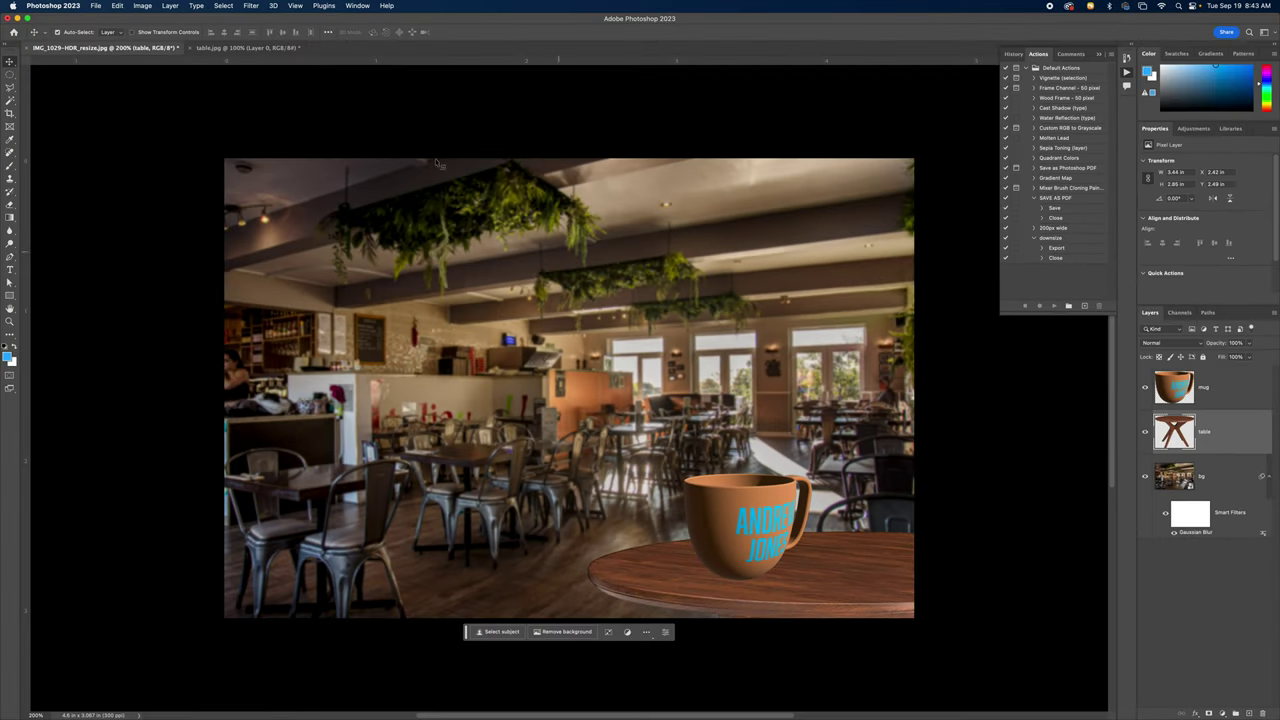
Step: Add a Hue/Saturation adjustment with Saturation raised to about 25 and Colorize enabled
{"action": "left_click", "coordinate": [145, 6]}
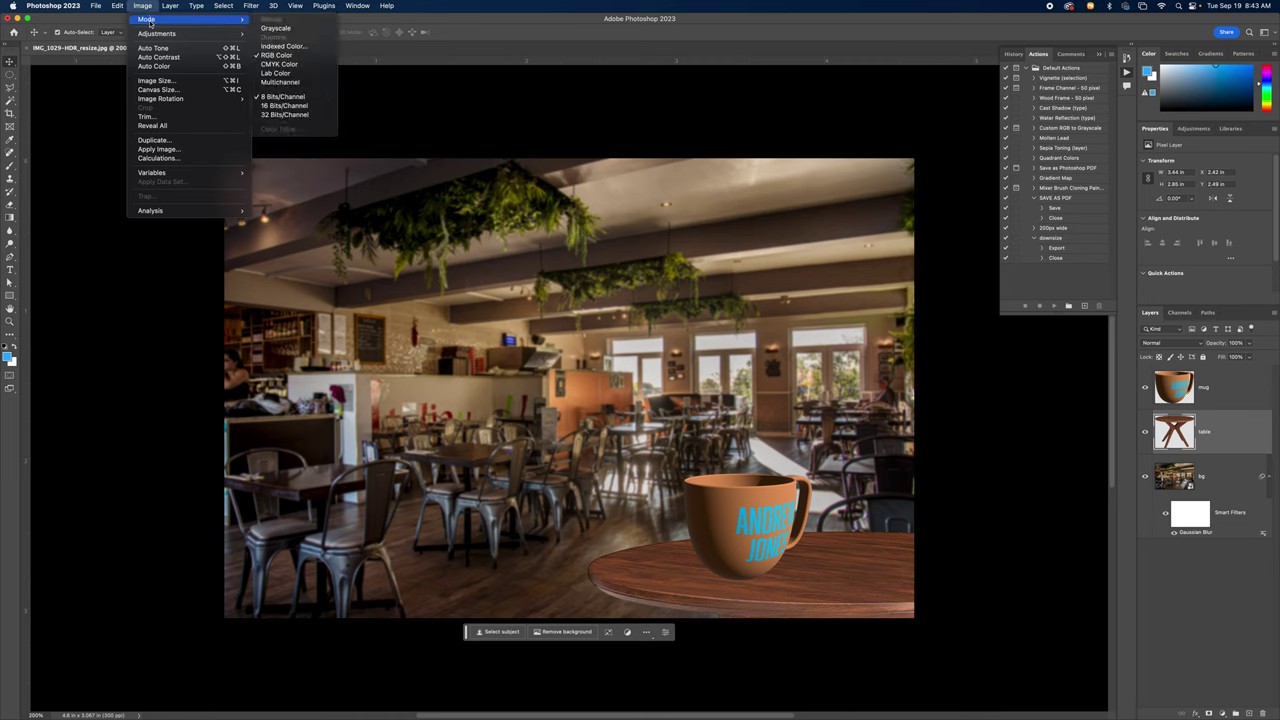
{"action": "mouse_move", "coordinate": [152, 35]}
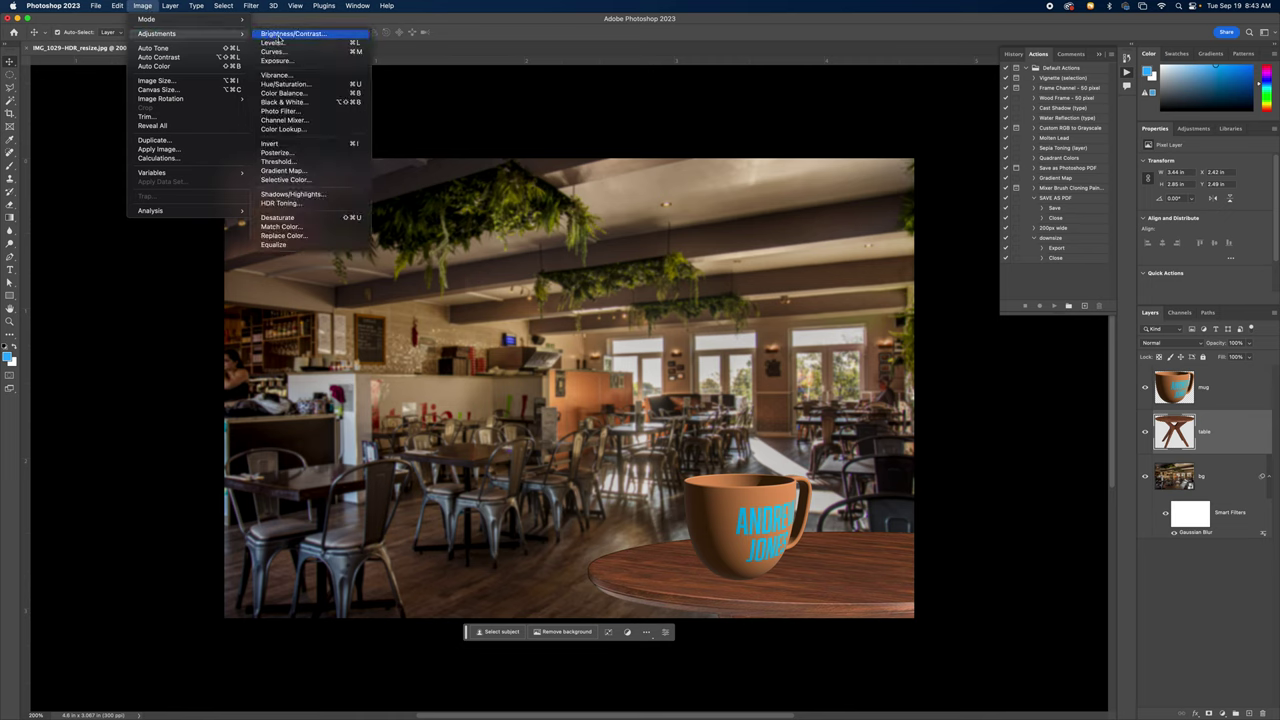
{"action": "left_click", "coordinate": [285, 84]}
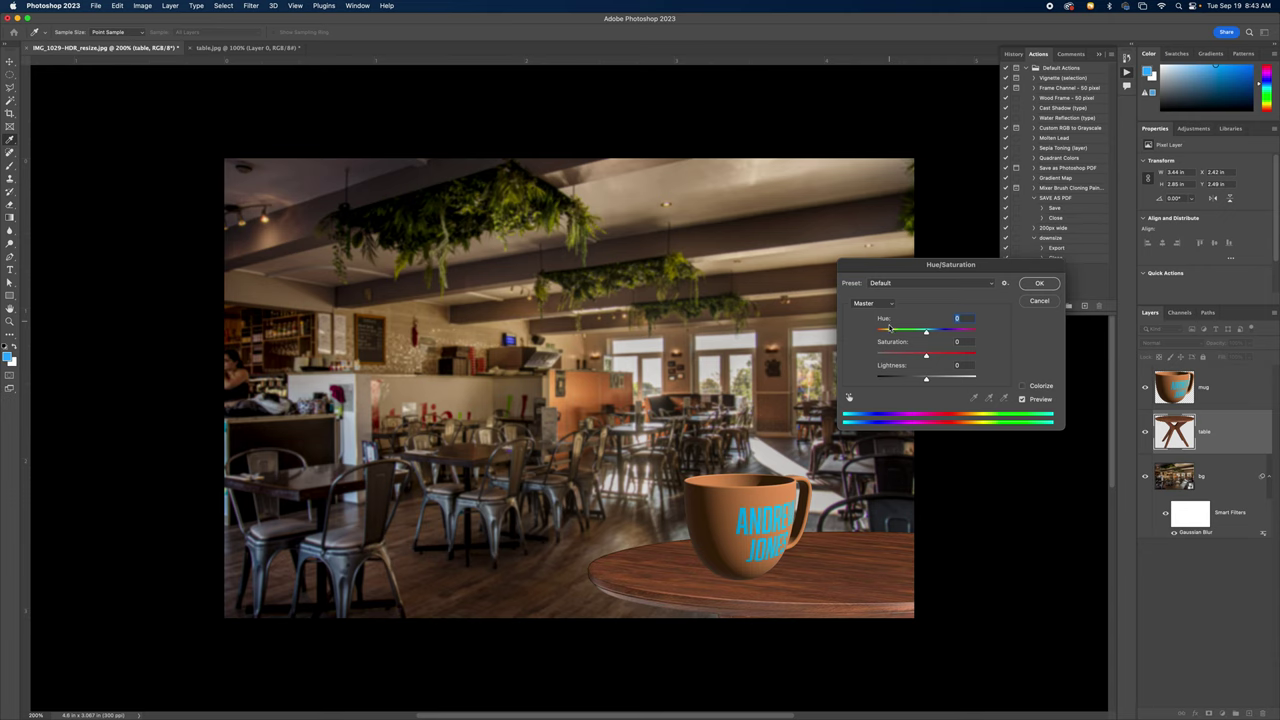
{"action": "left_click_drag", "start_coordinate": [926, 358], "coordinate": [912, 382]}
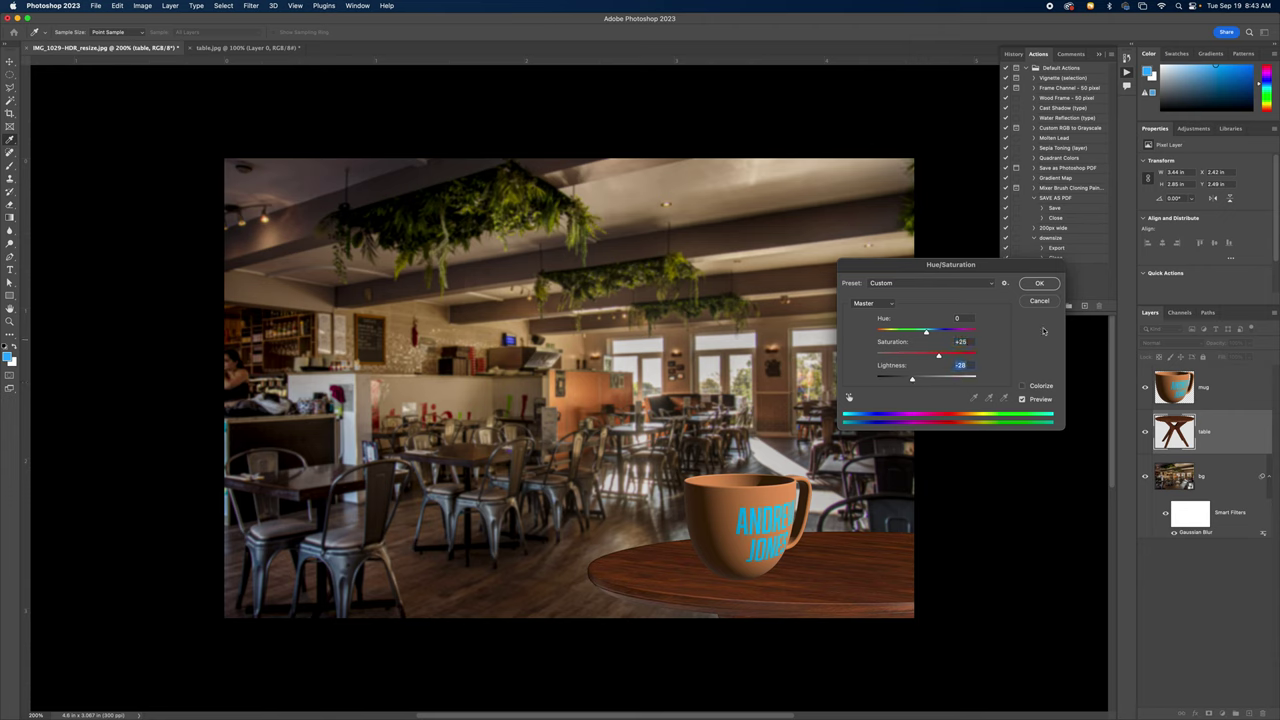
{"action": "left_click", "coordinate": [1022, 388]}
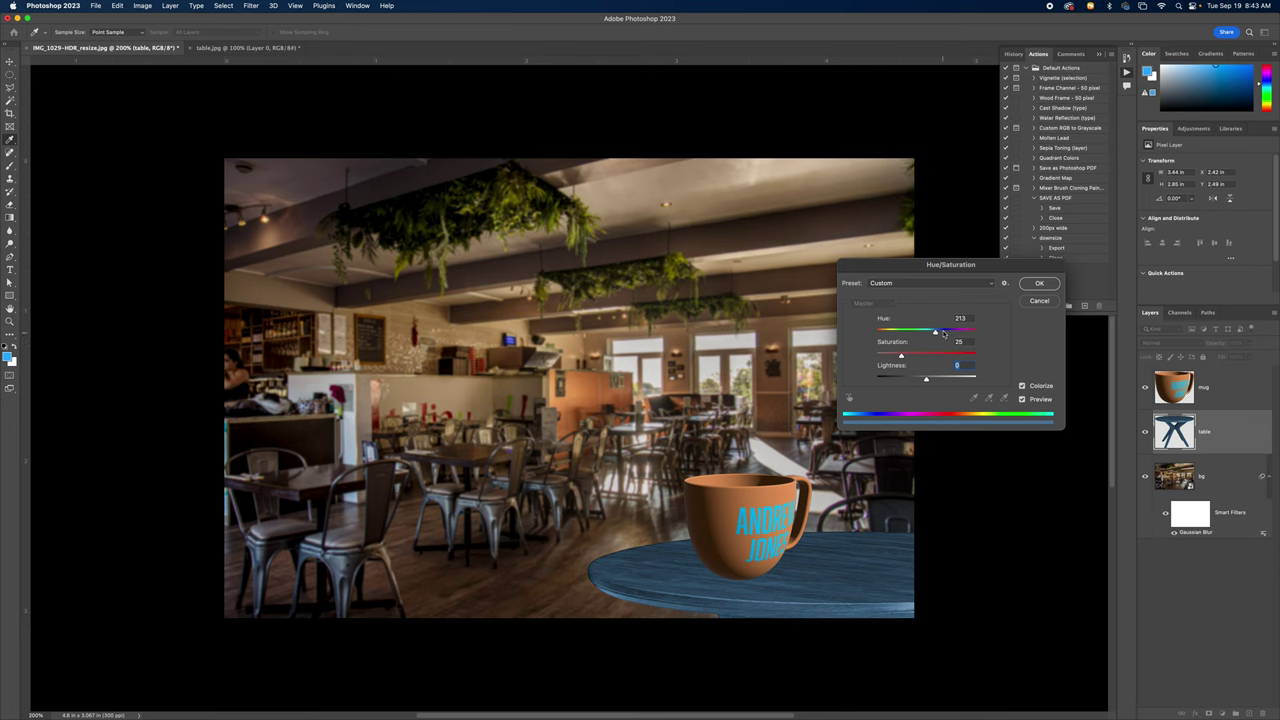